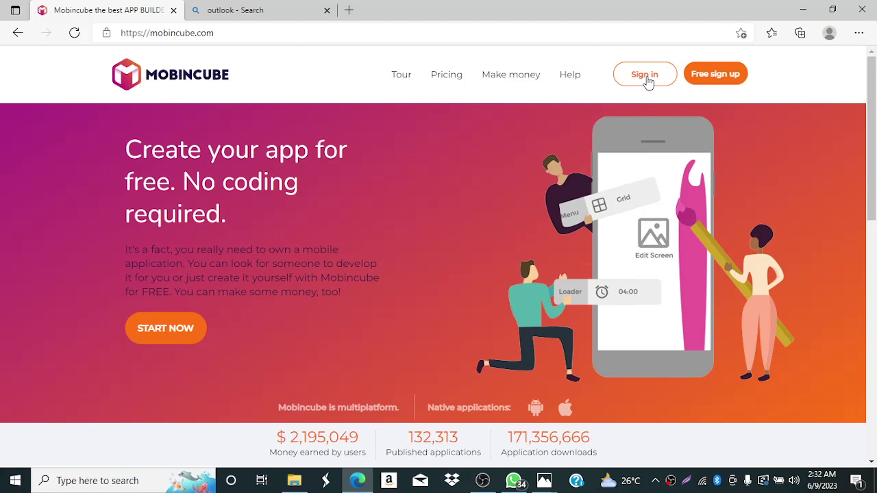
- Sign in to Mobincube with the Google account already linked to it, and dismiss the sale offer and the website promotion
left_click(648, 81)
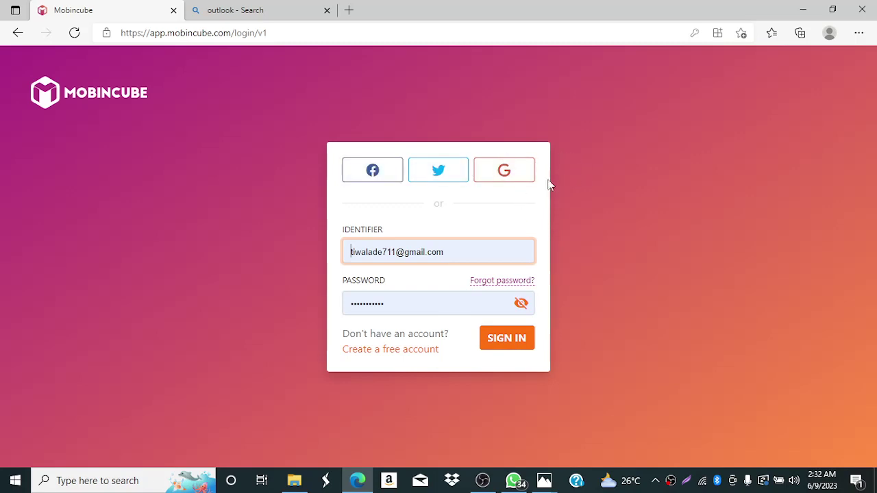
left_click(504, 171)
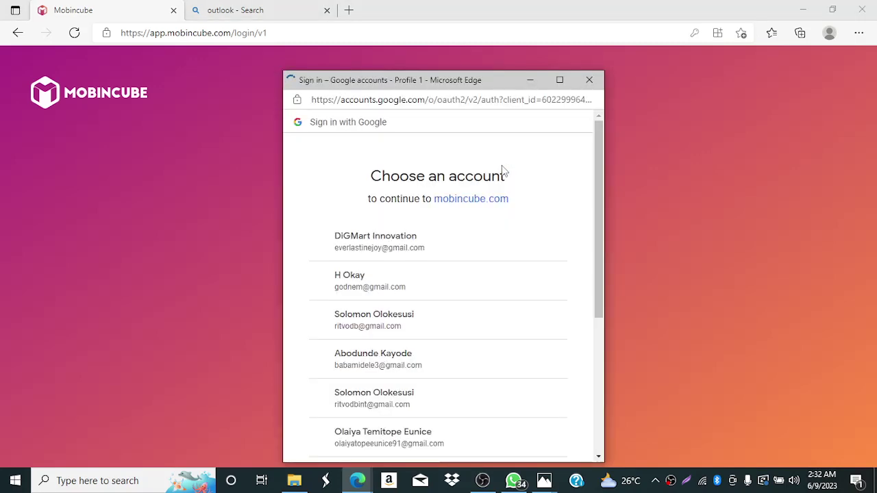
left_click_drag(601, 171, 602, 357)
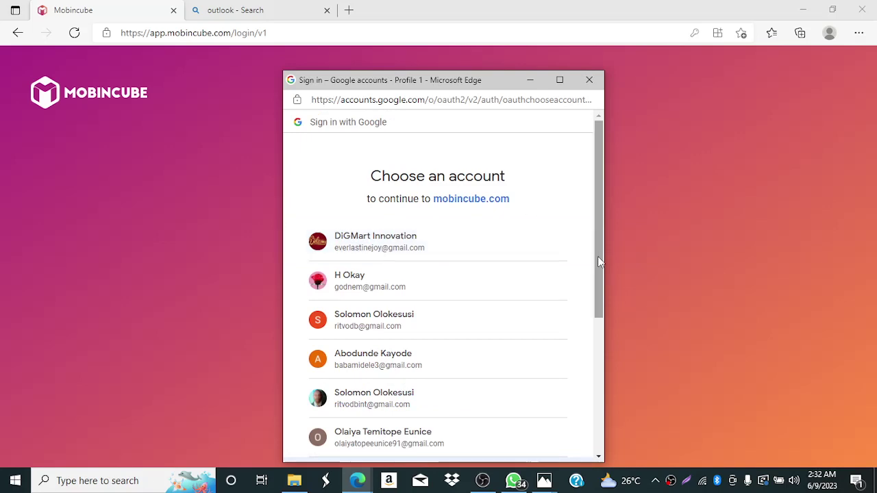
left_click_drag(598, 261, 599, 436)
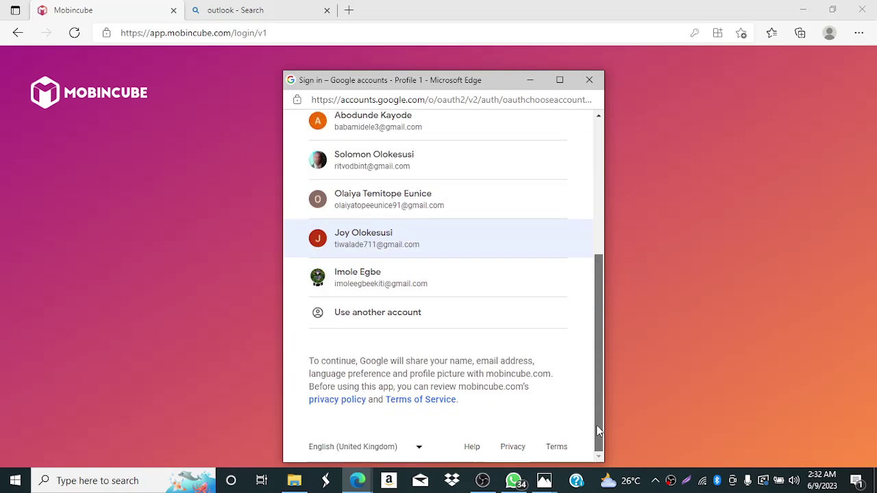
left_click(439, 254)
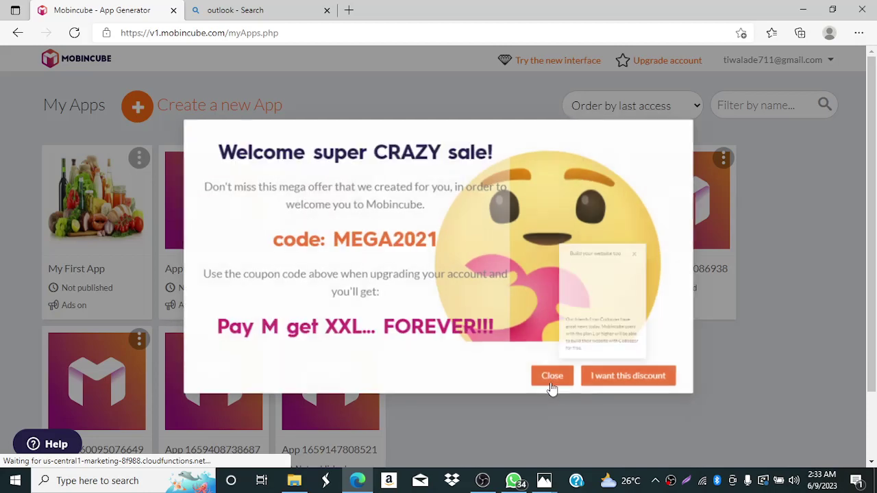
left_click(552, 377)
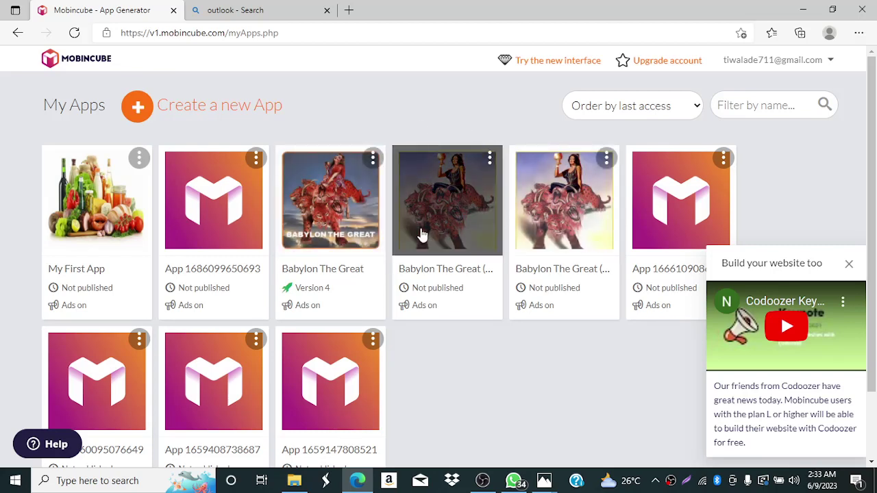
left_click(848, 265)
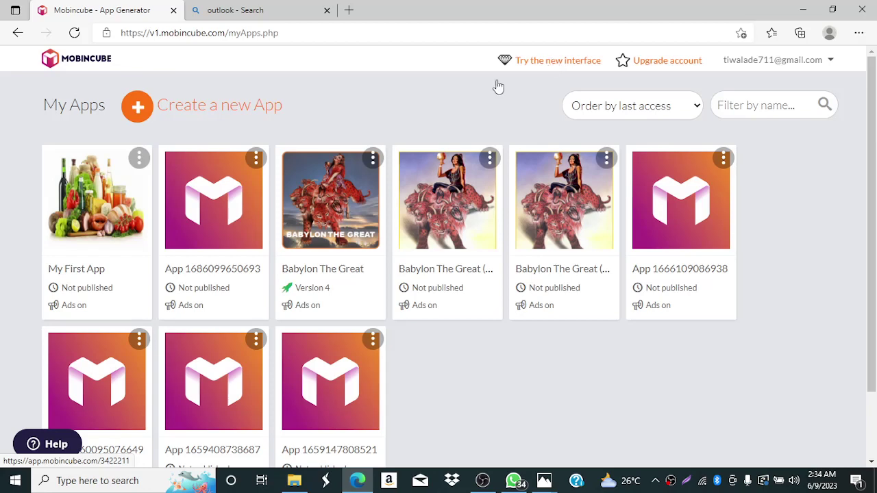
- Start a new app from templates, review the template categories and the template gallery, and close it without creating an app
left_click(206, 108)
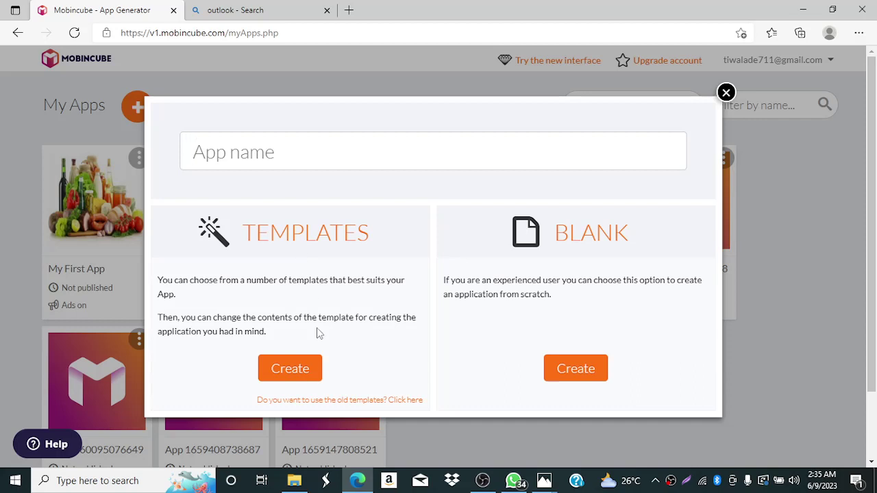
left_click(289, 370)
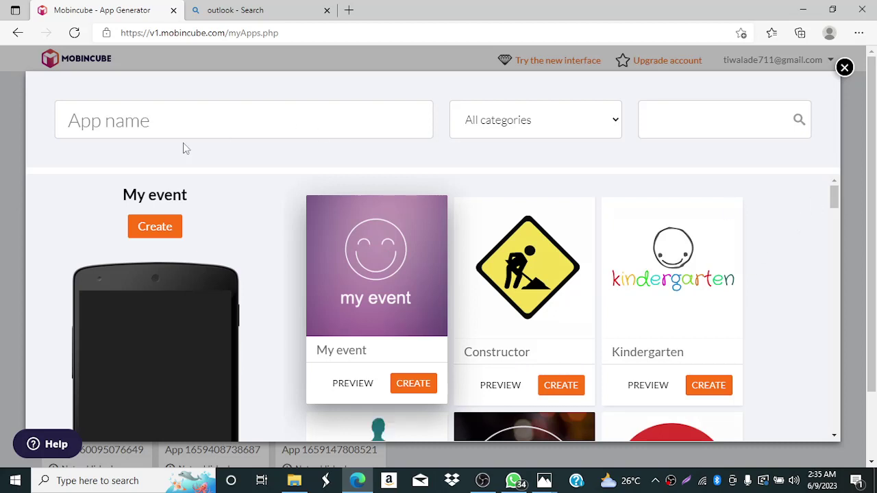
left_click(127, 123)
left_click(616, 122)
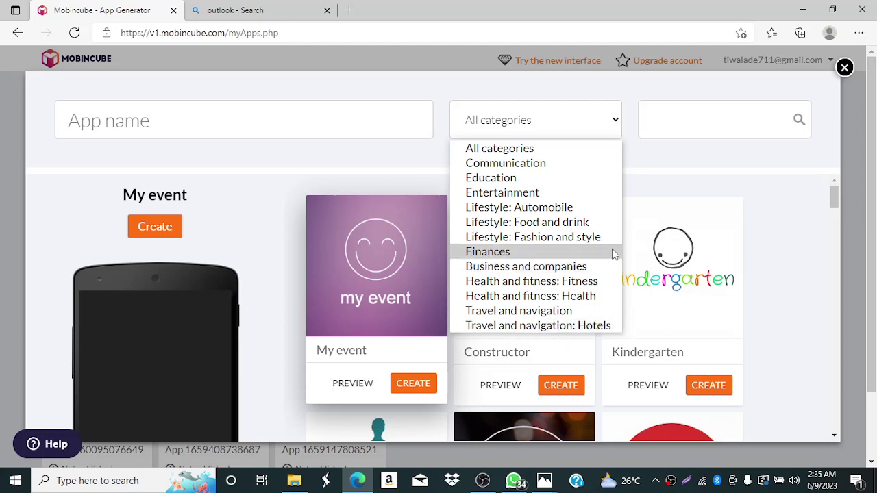
left_click(776, 223)
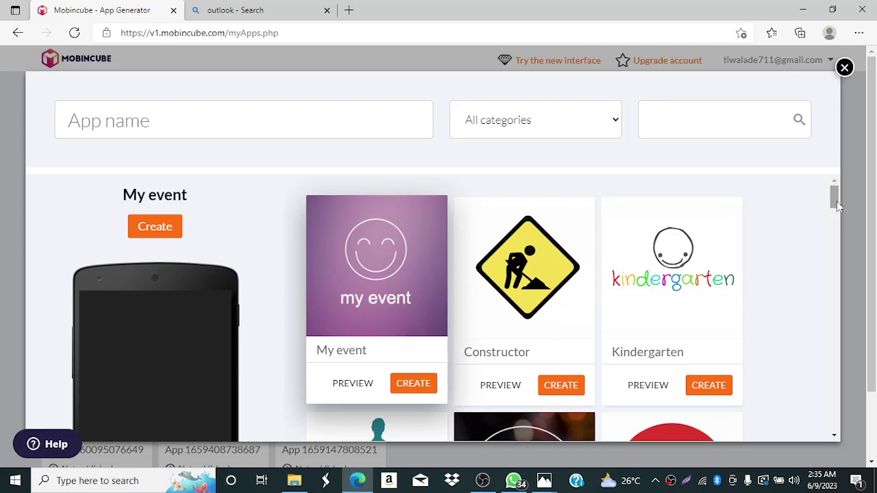
left_click_drag(836, 201, 836, 210)
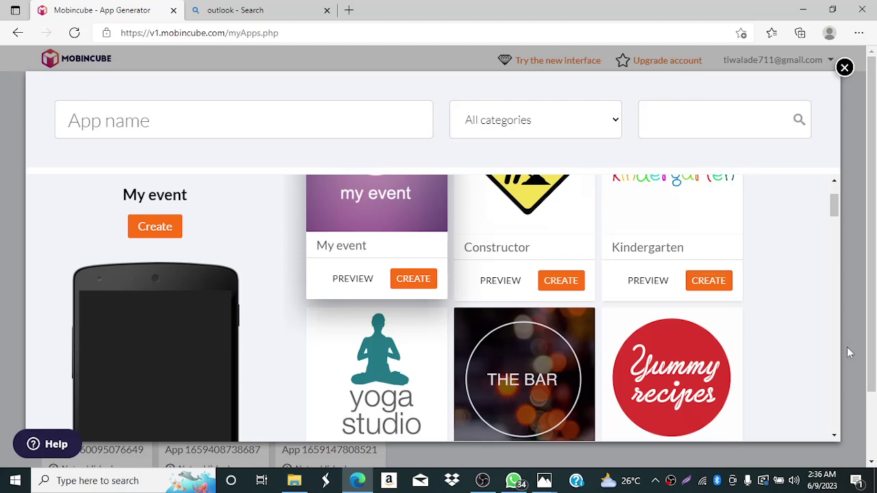
left_click_drag(833, 196, 834, 322)
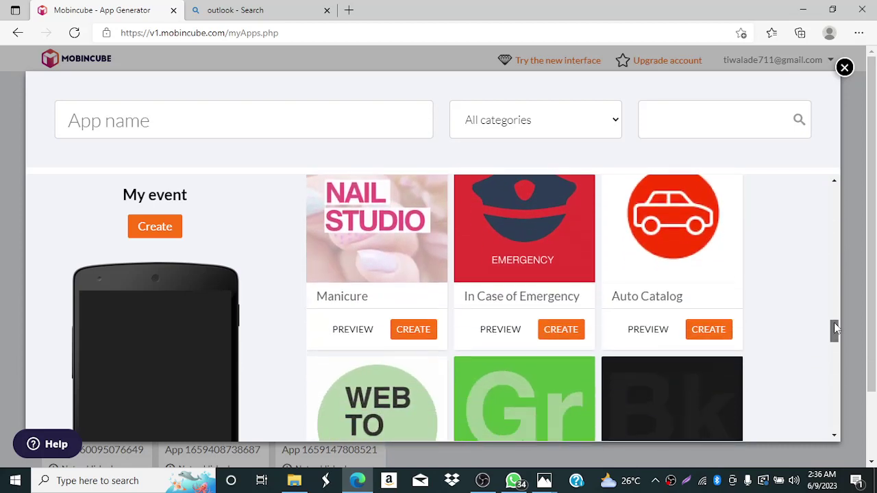
left_click_drag(834, 330, 836, 188)
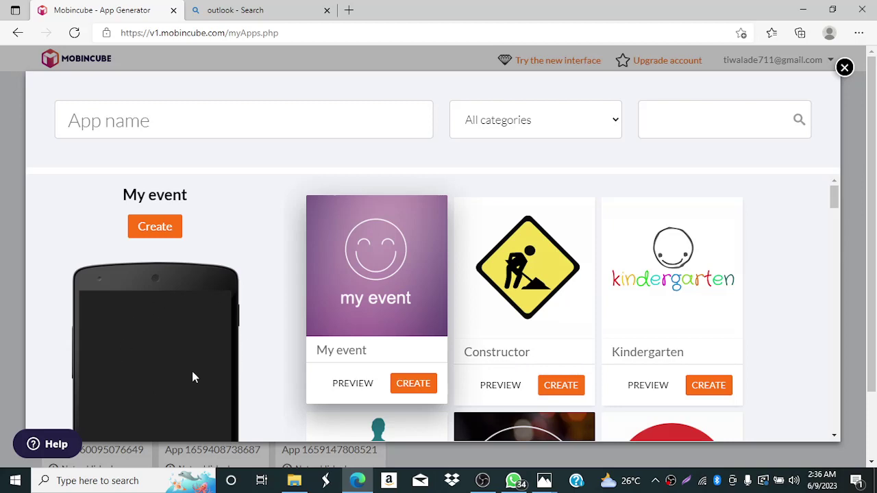
left_click(844, 68)
left_click(844, 67)
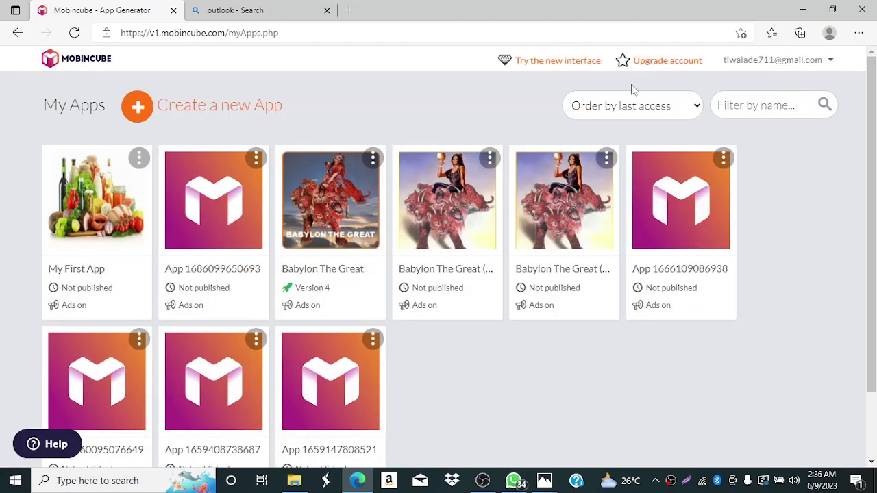
- Switch to the new Mobincube interface and create a new application
left_click(556, 64)
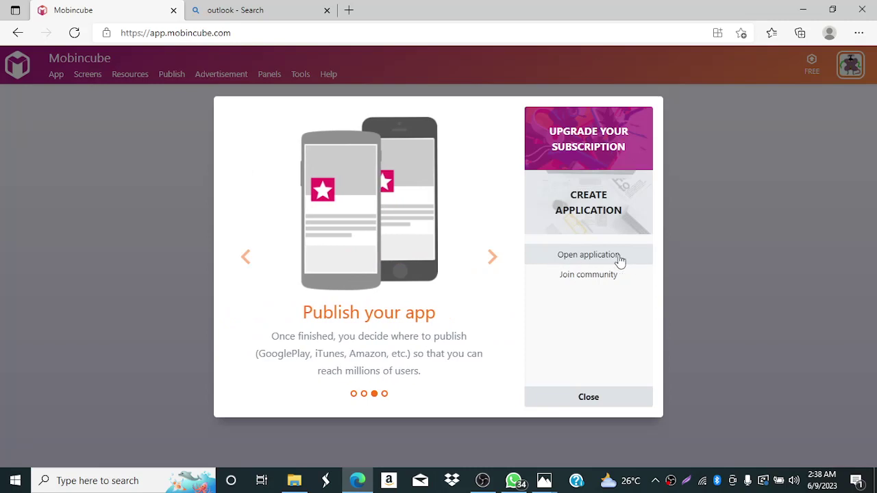
left_click(619, 257)
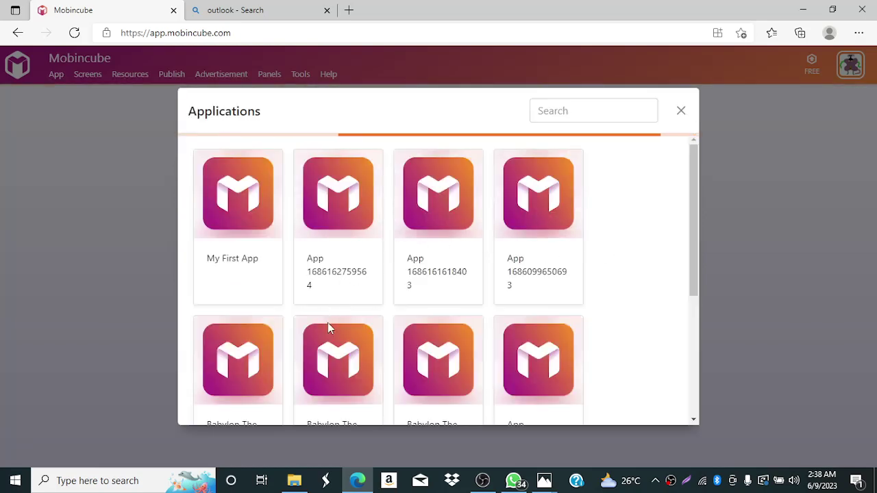
left_click(681, 111)
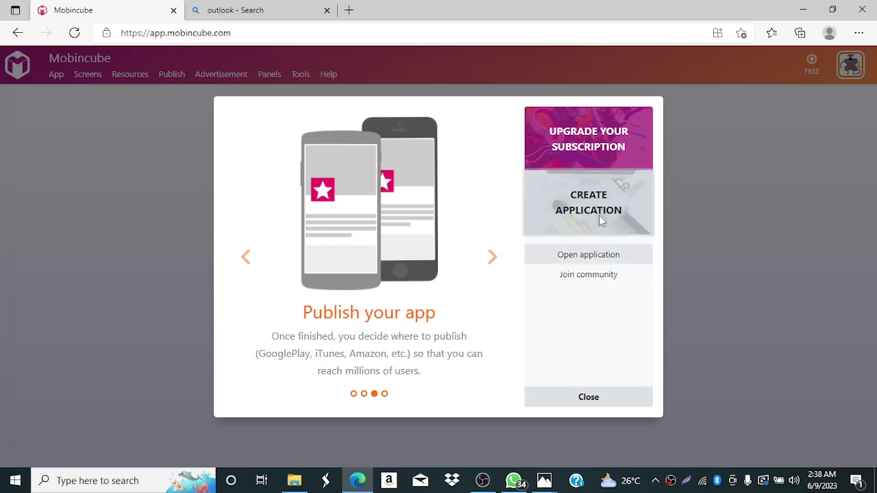
left_click(601, 218)
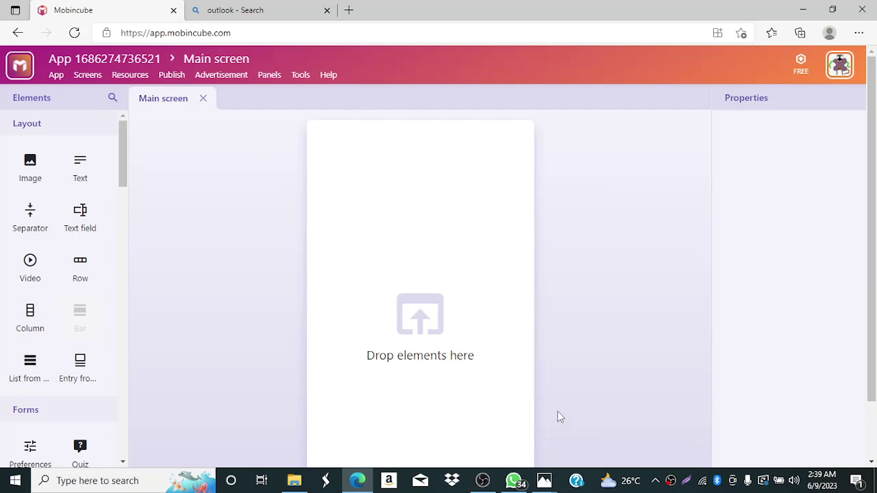
- Add an Image element from the Layout group to the empty main screen
left_click_drag(873, 151, 863, 133)
left_click_drag(125, 154, 122, 128)
left_click_drag(122, 181, 129, 237)
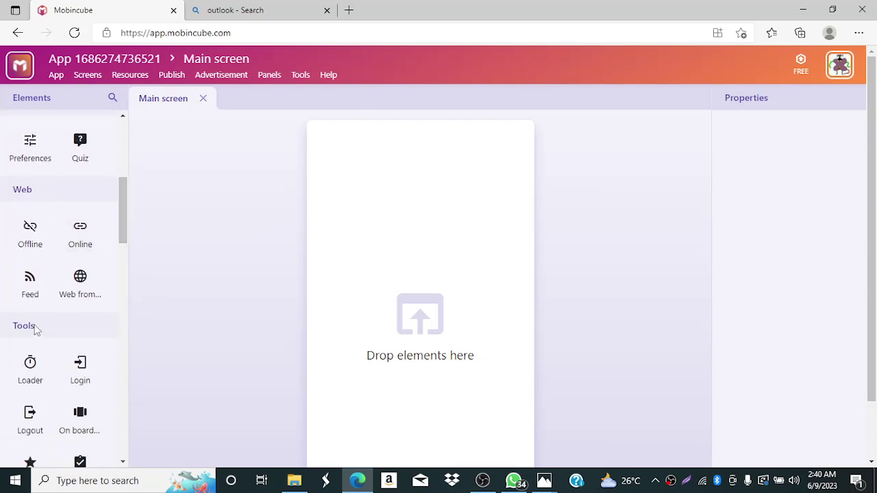
left_click_drag(120, 231, 125, 297)
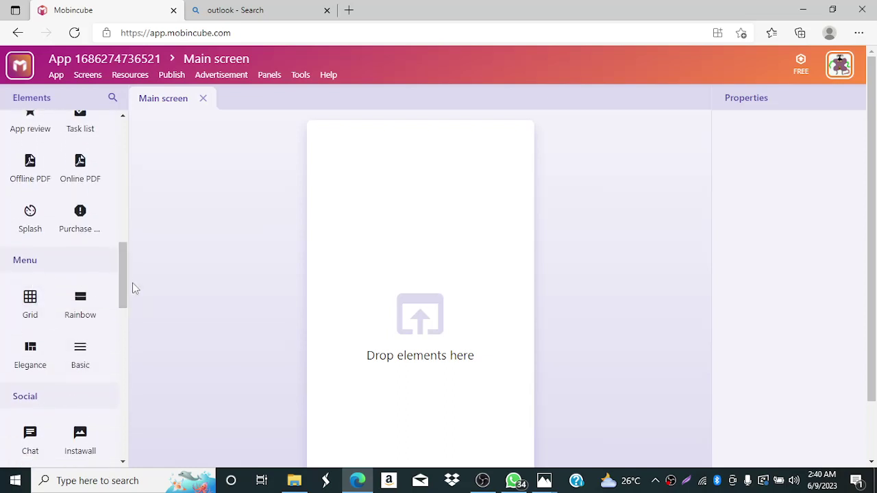
left_click_drag(119, 285, 123, 171)
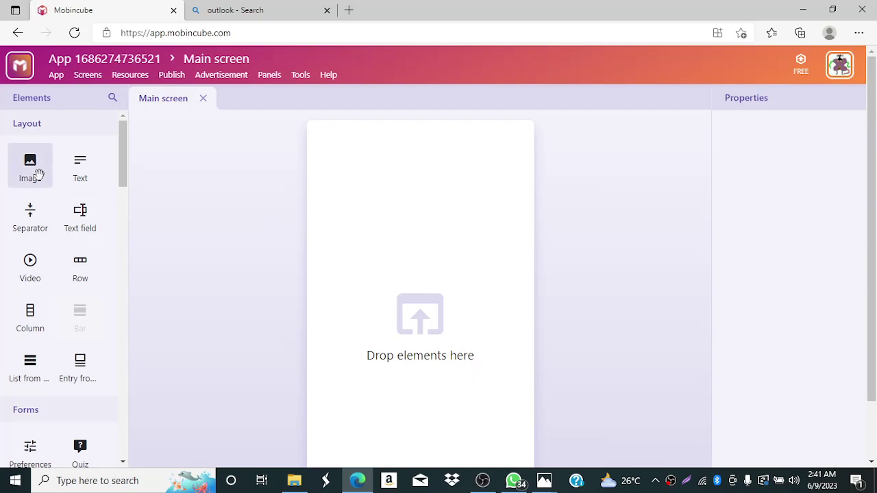
left_click_drag(38, 173, 433, 353)
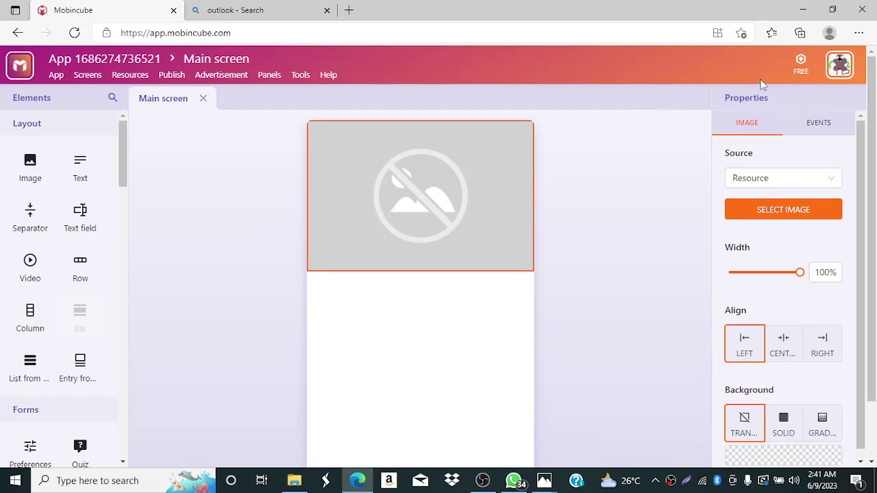
- Open the image selection for the Image element and search the Unsplash photos for "man"
left_click_drag(861, 261, 865, 212)
left_click_drag(864, 261, 865, 220)
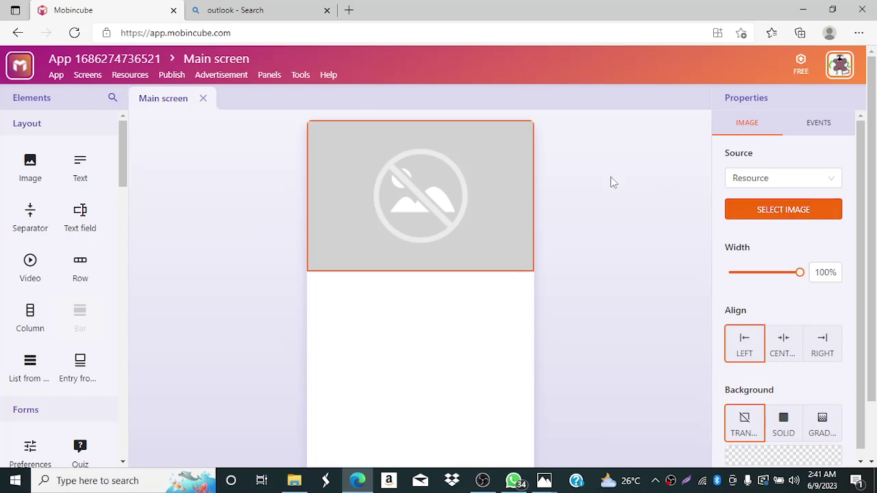
left_click(783, 210)
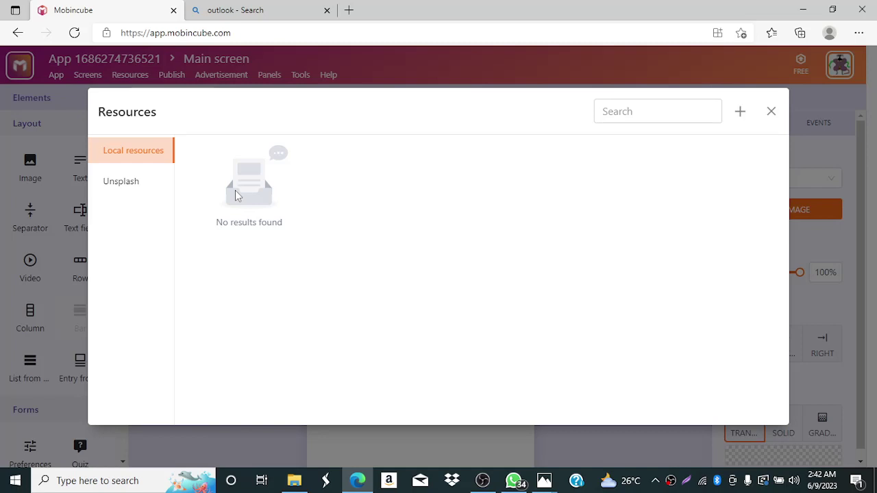
left_click(117, 189)
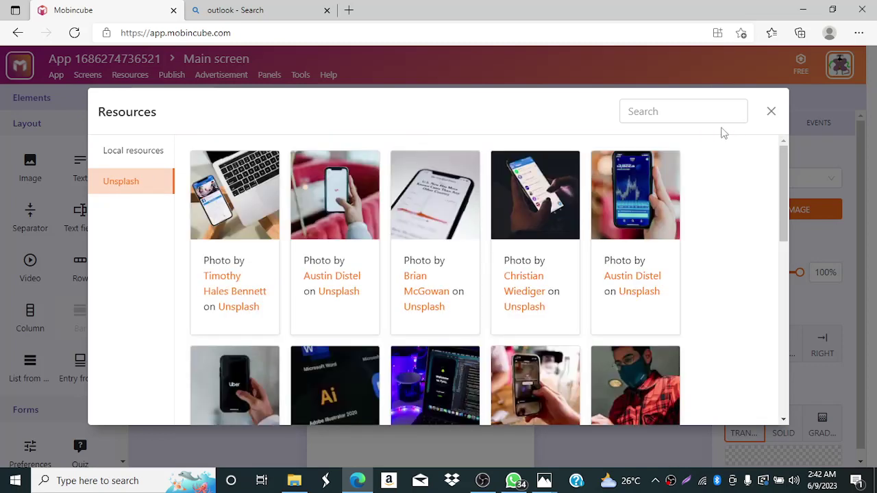
left_click(670, 110)
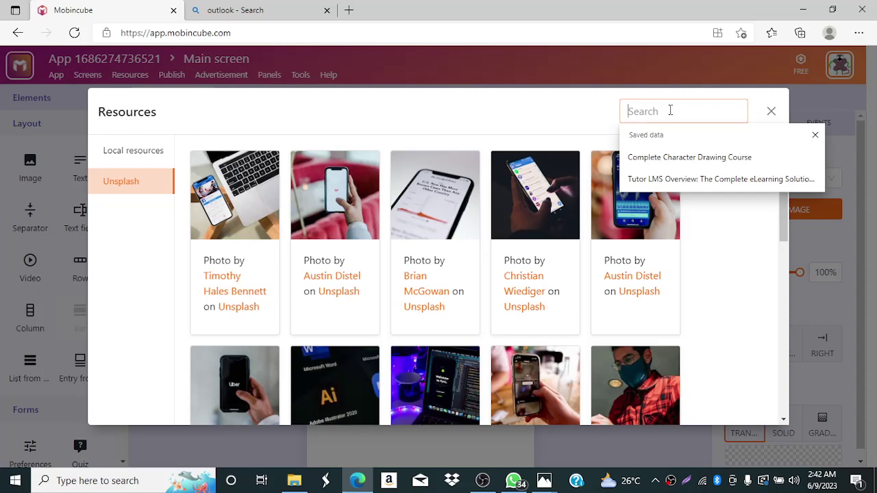
type("man")
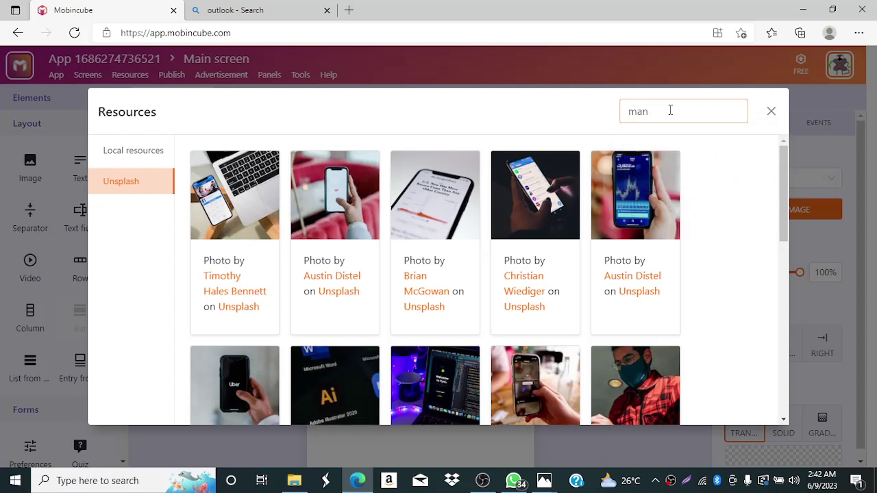
key("Return")
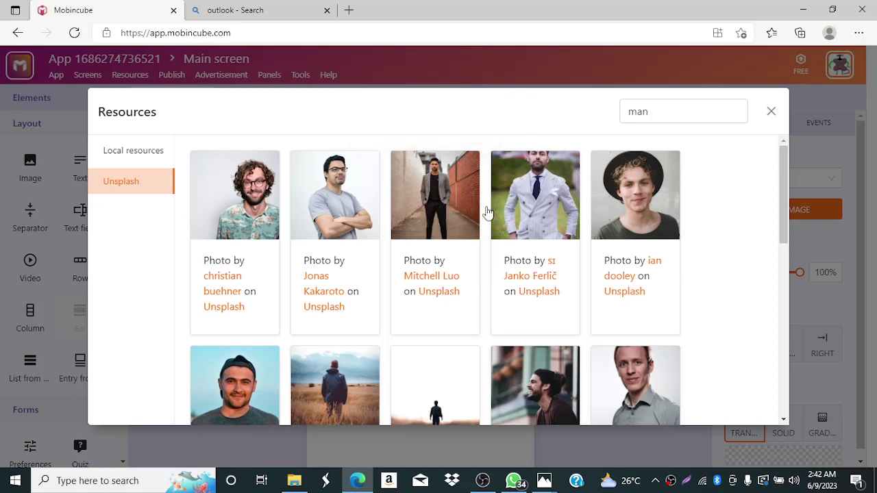
- Clear the search in the local resources and upload 2-28392_wallpapers-for-plain-backgrounds-data-src-blue-background from the computer's App icons folder
left_click(116, 160)
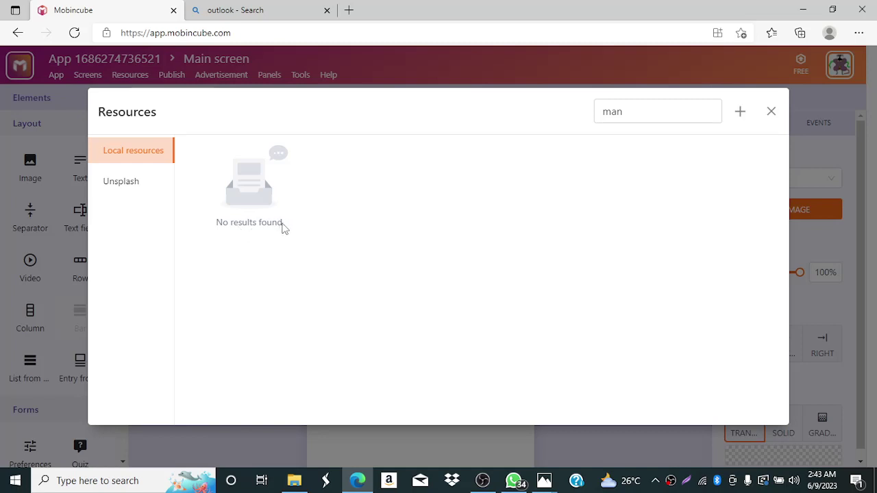
left_click(633, 107)
key("BackSpace")
key("BackSpace")
key("BackSpace")
left_click(740, 112)
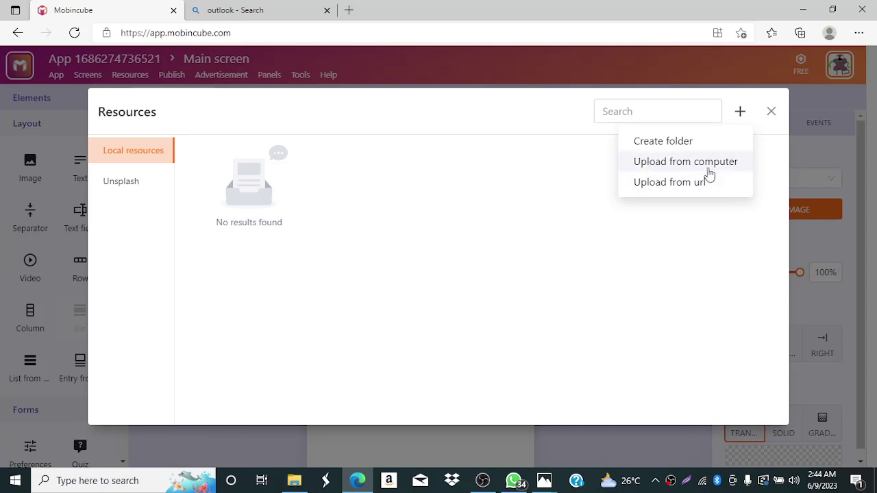
left_click(651, 165)
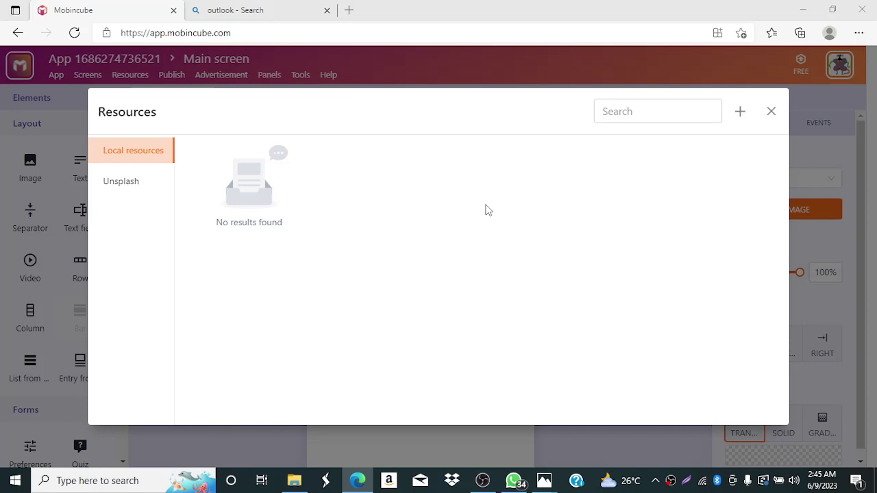
left_click(486, 210)
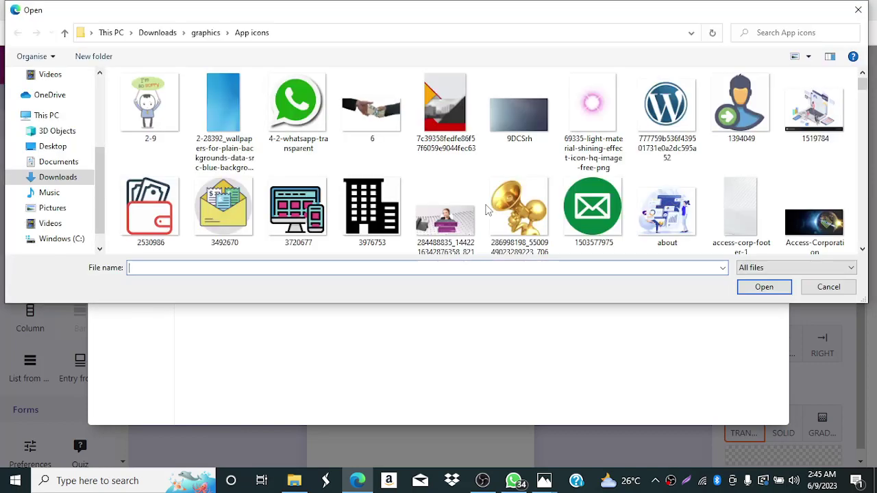
left_click(231, 113)
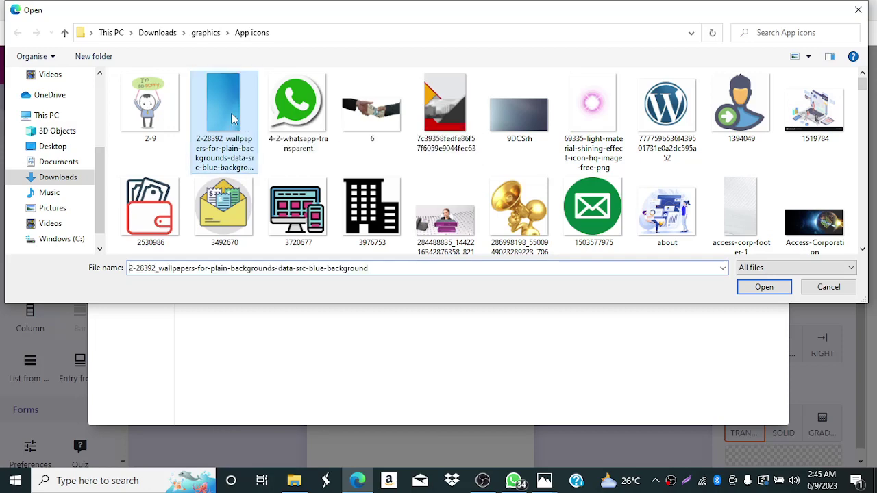
left_click(749, 290)
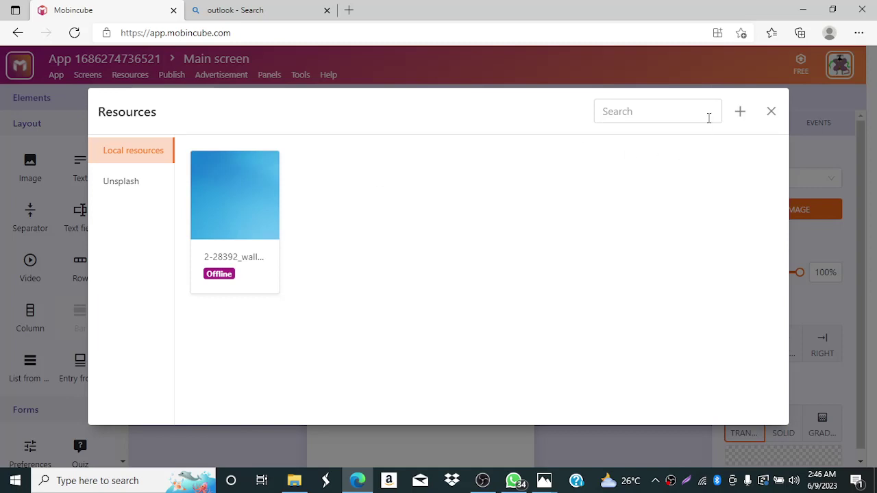
- Open the URL upload for the local resources and search Bing Images for "motor" in the other browser tab
left_click(740, 115)
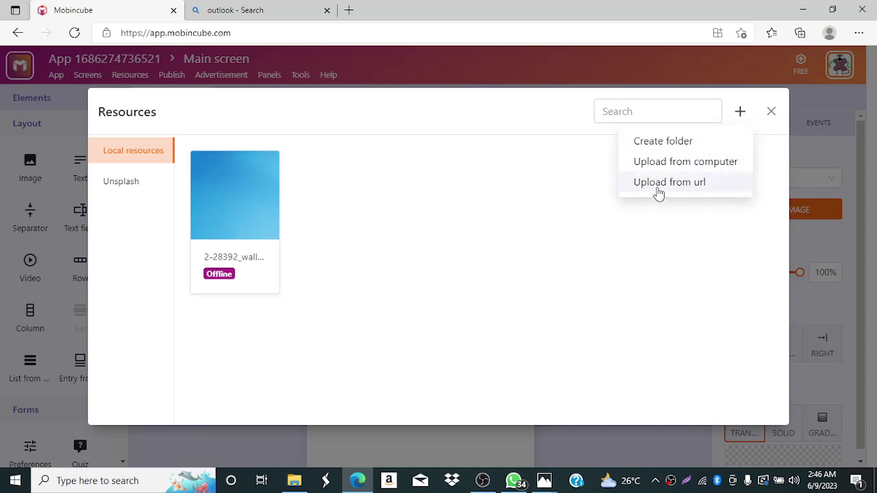
left_click(705, 185)
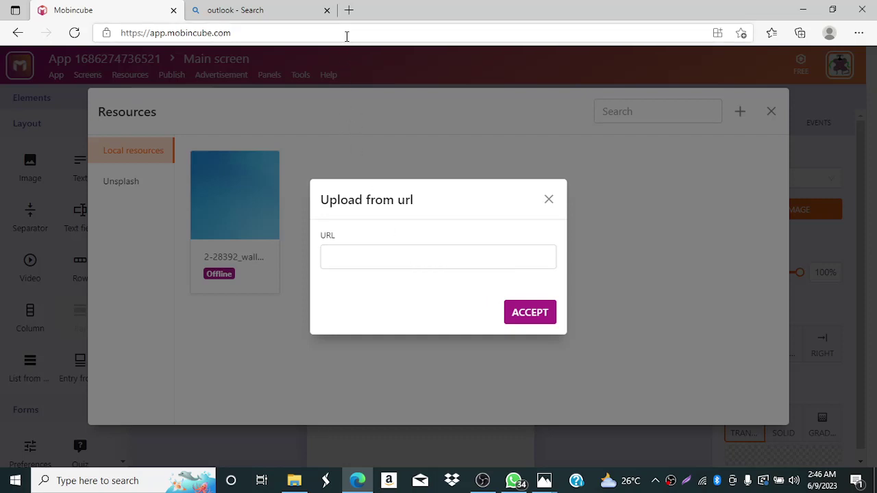
left_click(252, 21)
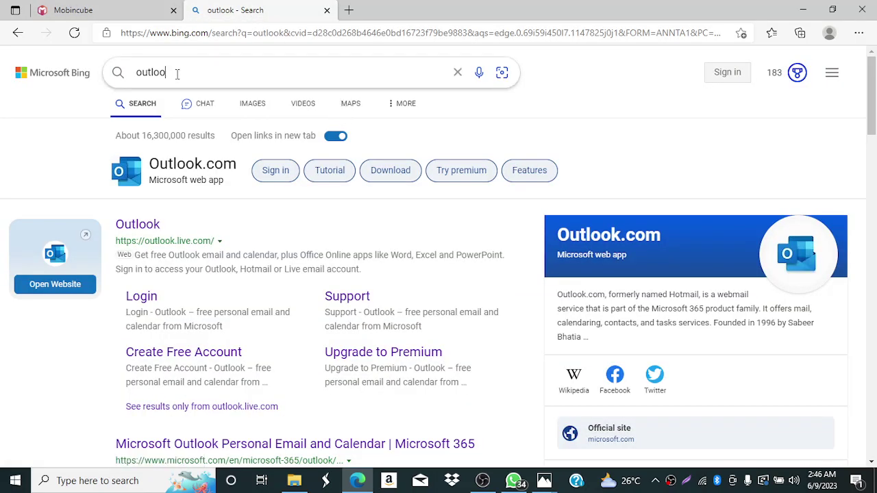
key("BackSpace")
key("BackSpace")
key("BackSpace")
key("BackSpace")
key("BackSpace")
key("BackSpace")
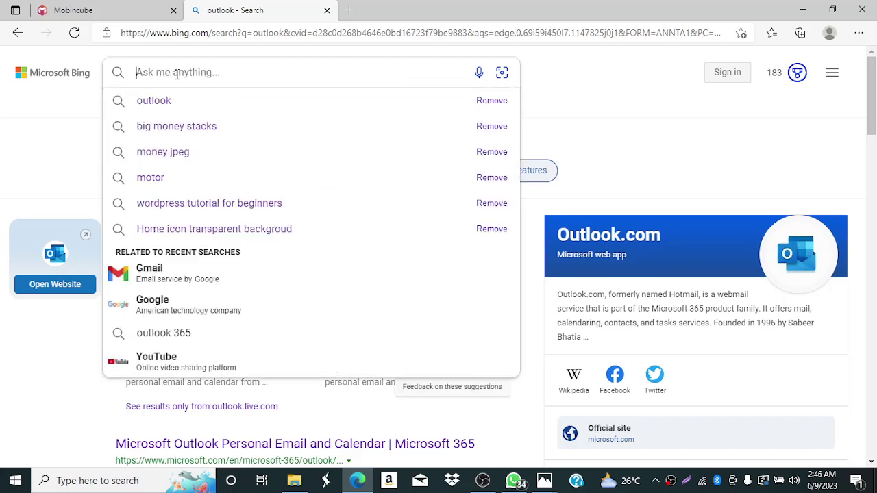
type("moto")
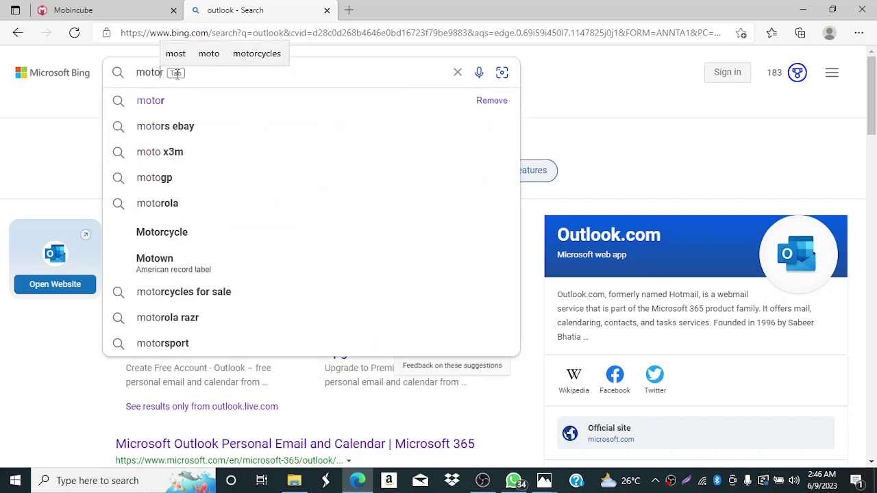
type("r")
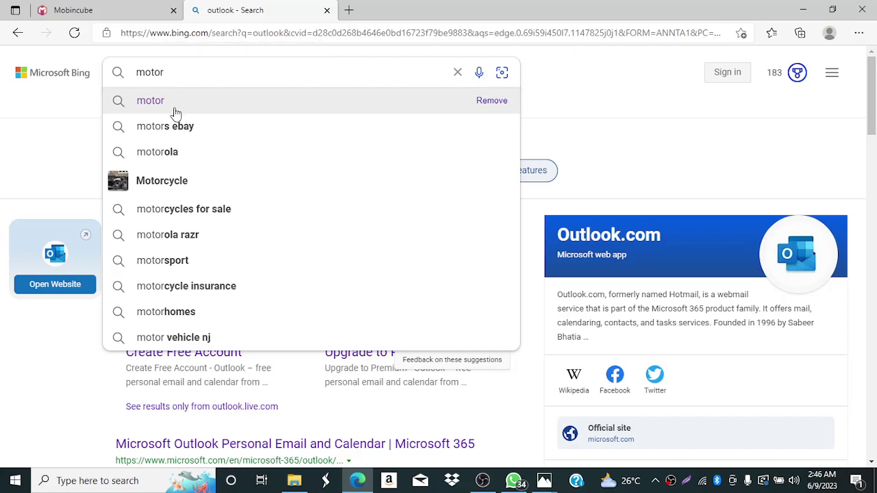
left_click(175, 109)
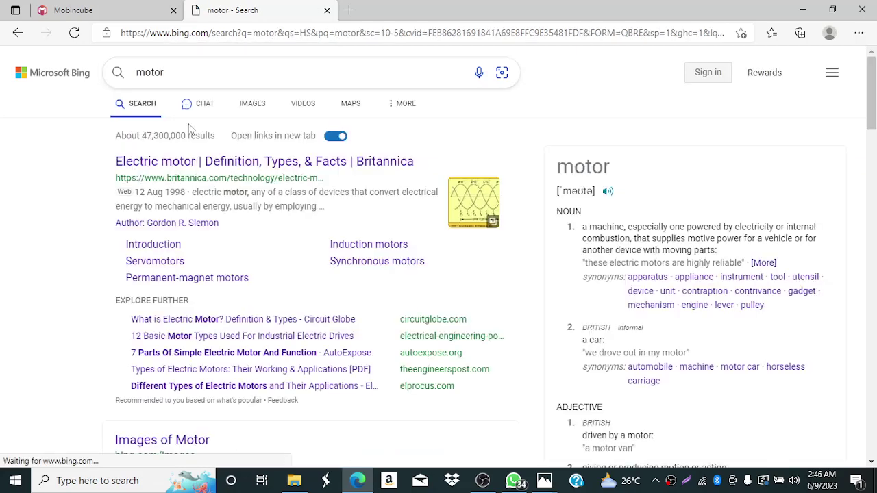
left_click(253, 105)
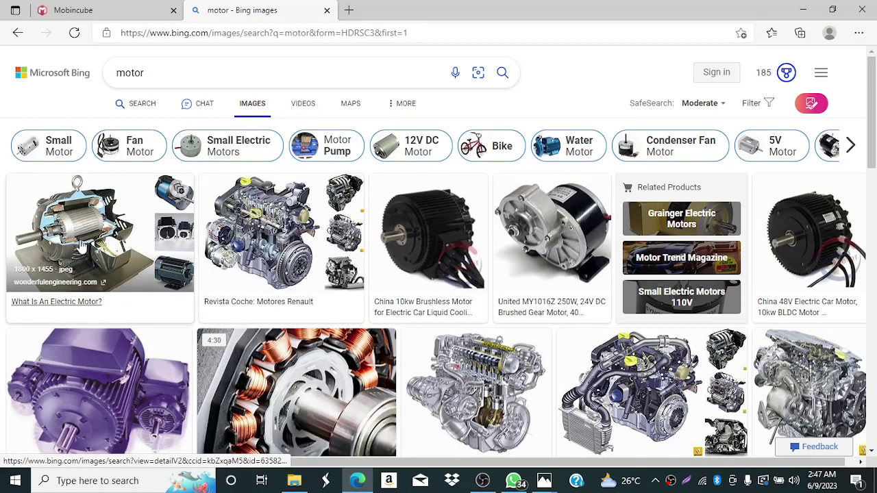
- Open the first "What Is An Electric Motor?" image in its own tab and close that tab again
left_click(80, 246)
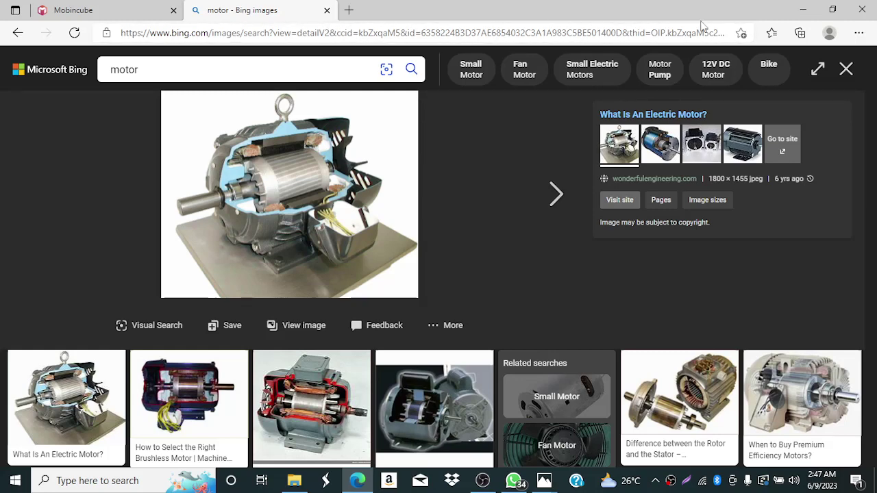
right_click(286, 177)
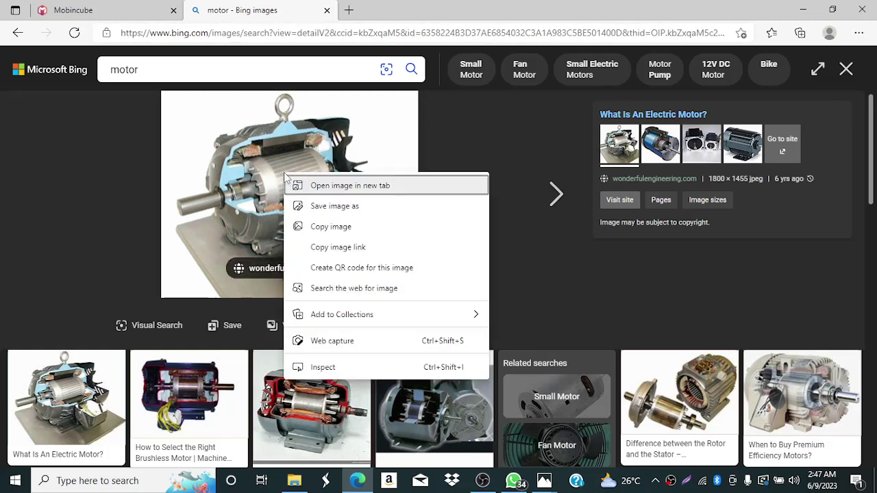
left_click(370, 194)
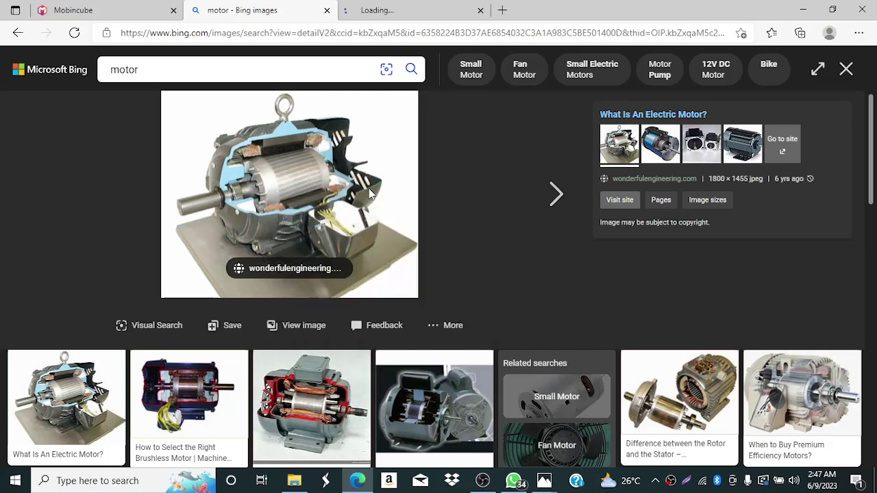
left_click(408, 10)
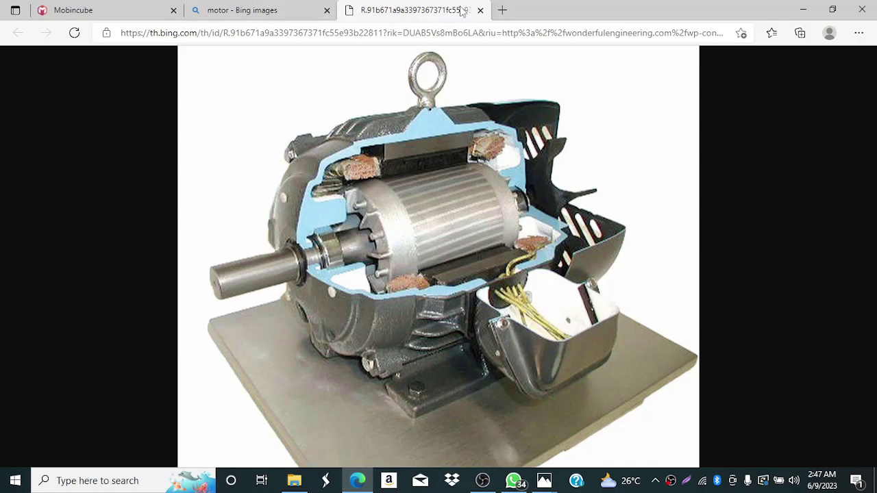
left_click(480, 10)
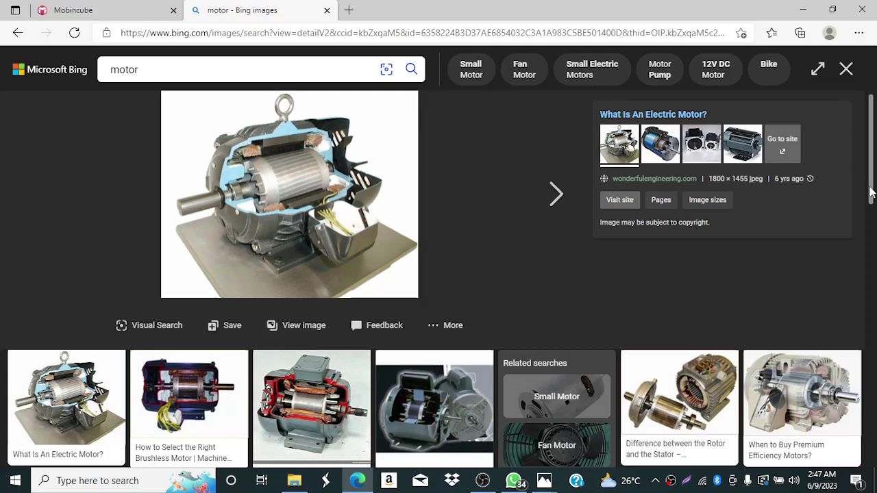
- Open the blue cutaway motor image from the same result in its own tab and copy its web address
left_click(660, 154)
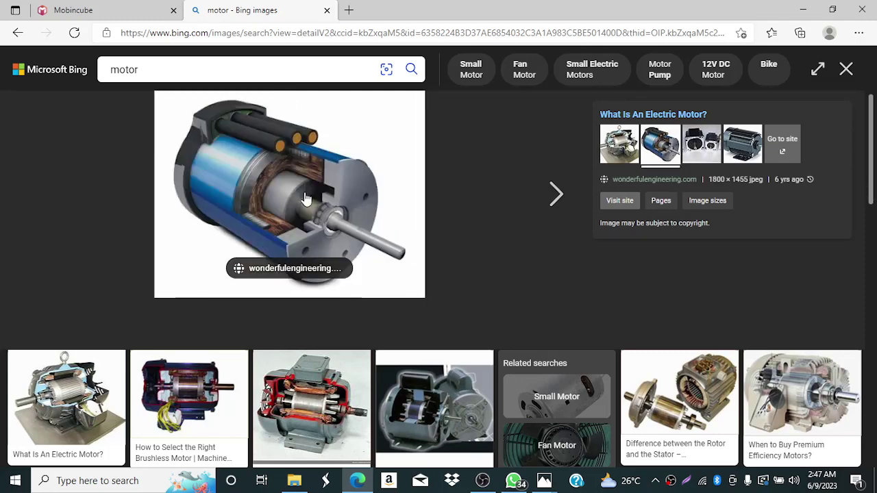
right_click(307, 199)
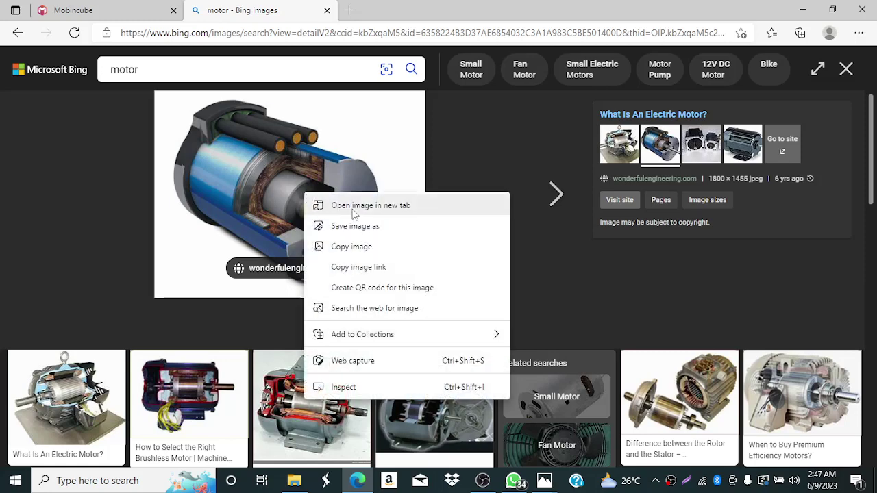
key("Escape")
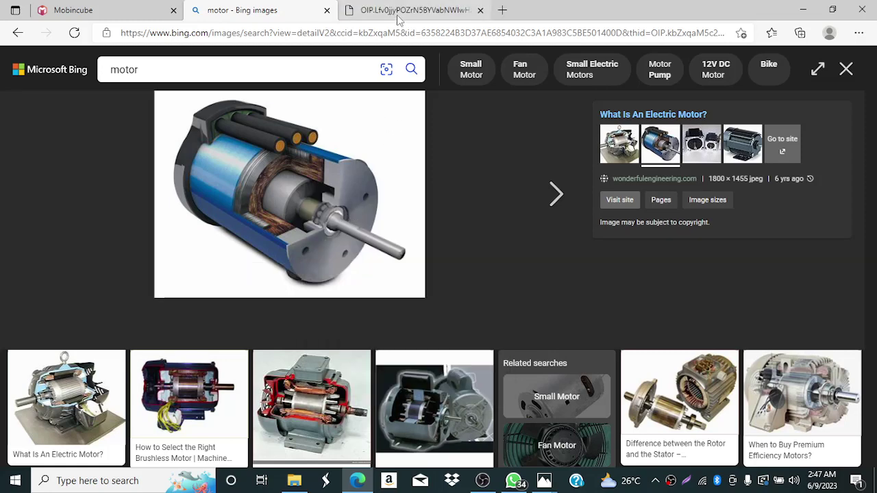
left_click(397, 11)
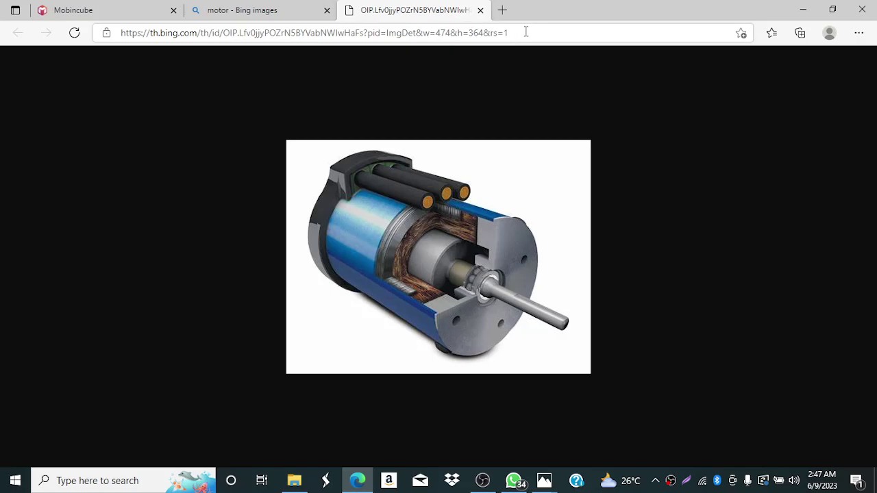
left_click(284, 7)
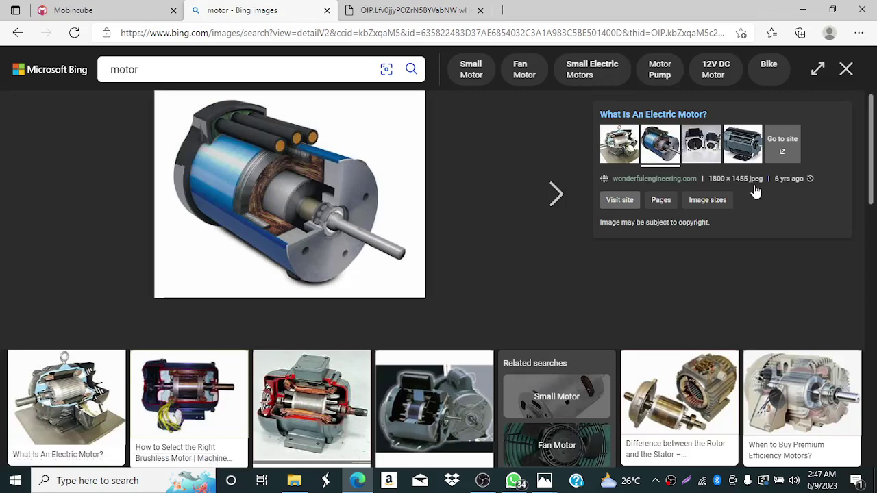
left_click(415, 11)
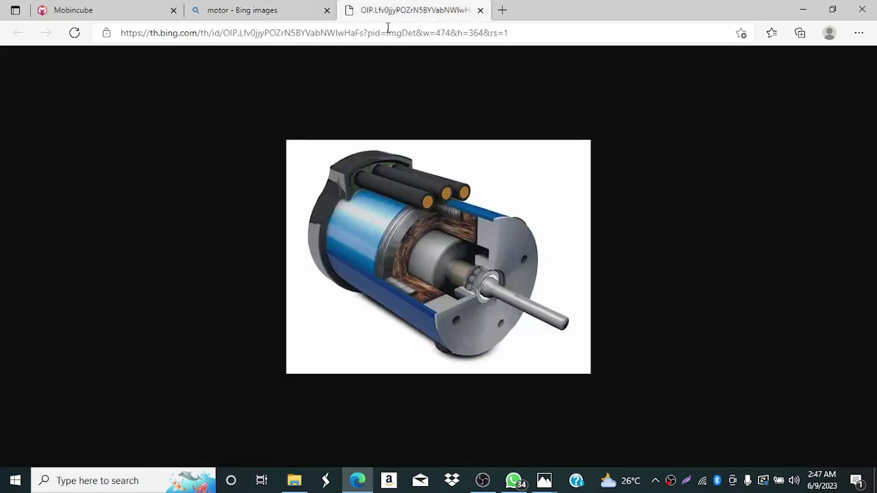
left_click(336, 38)
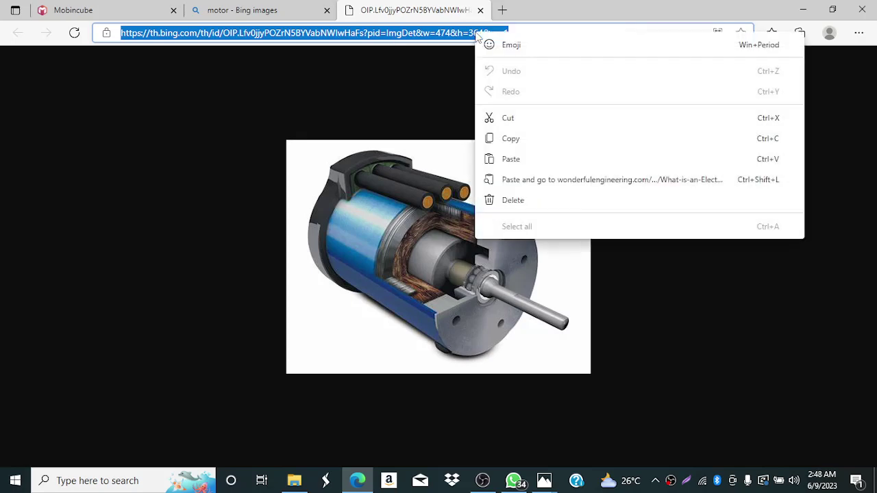
right_click(474, 32)
left_click(540, 143)
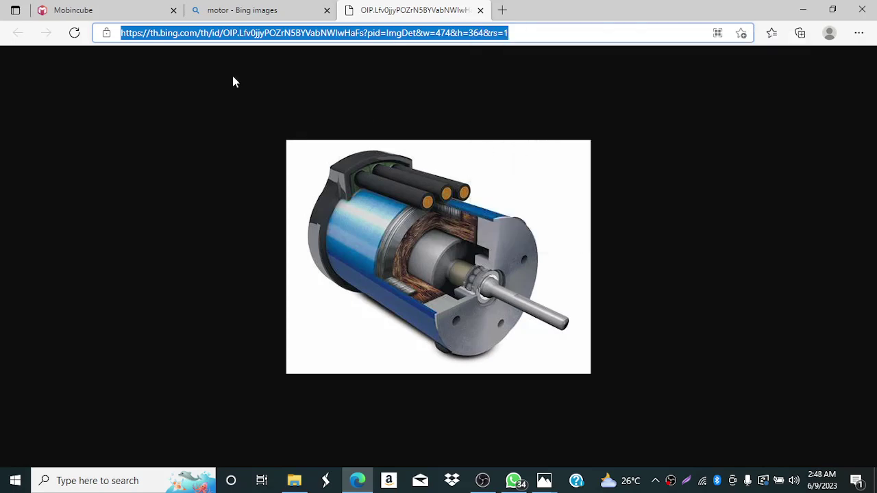
- Try to upload the blue motor image to Mobincube's local resources from the copied address
left_click(118, 7)
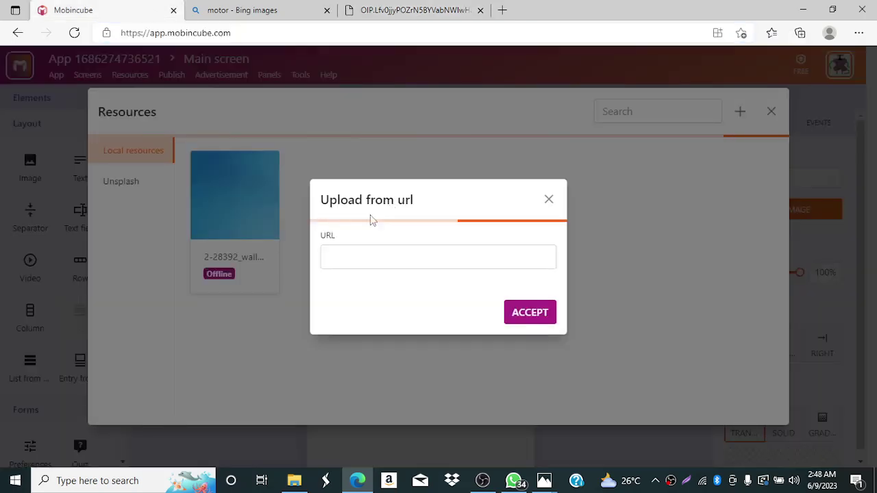
left_click(346, 256)
right_click(345, 258)
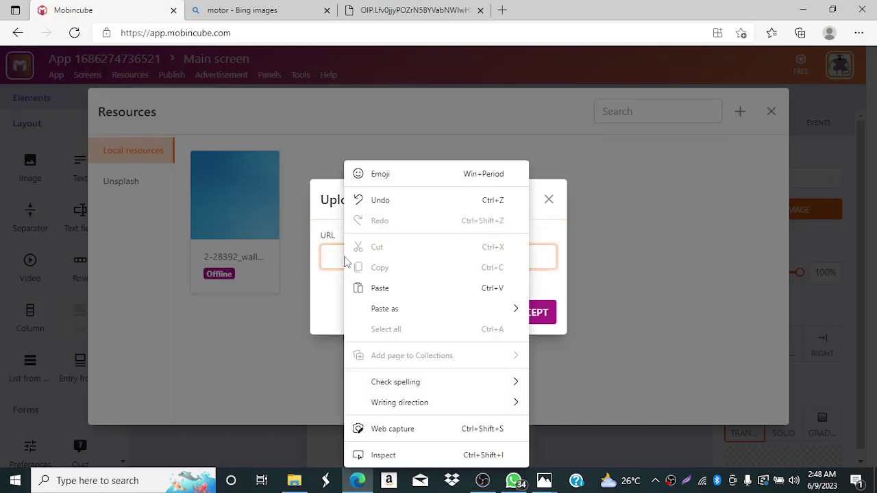
left_click(385, 288)
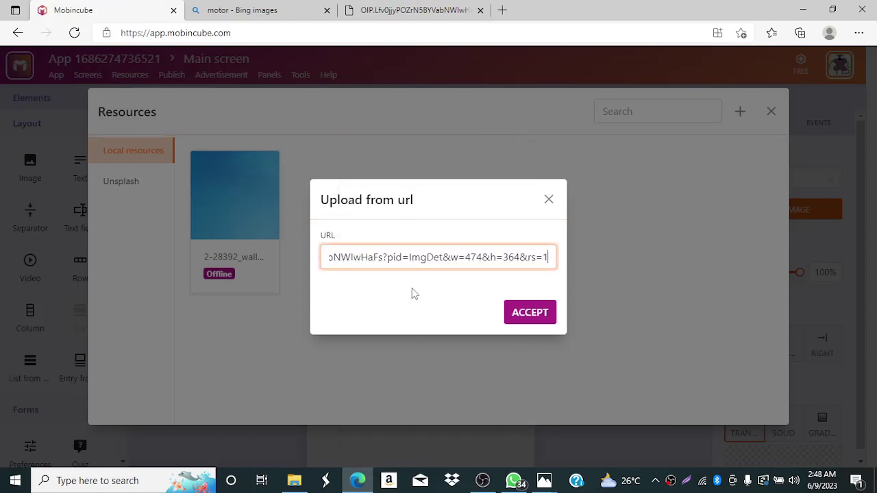
left_click(524, 325)
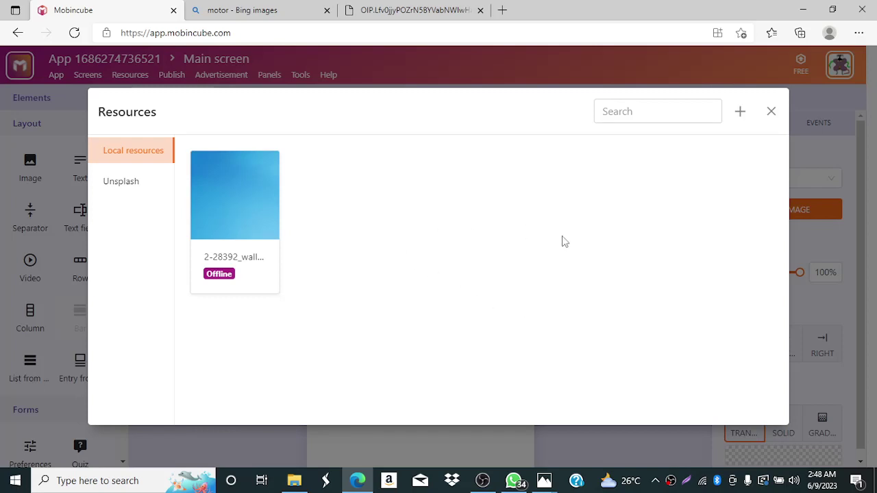
- Reopen the URL upload in the resources and browse the other motor images on Bing for a replacement
left_click(740, 113)
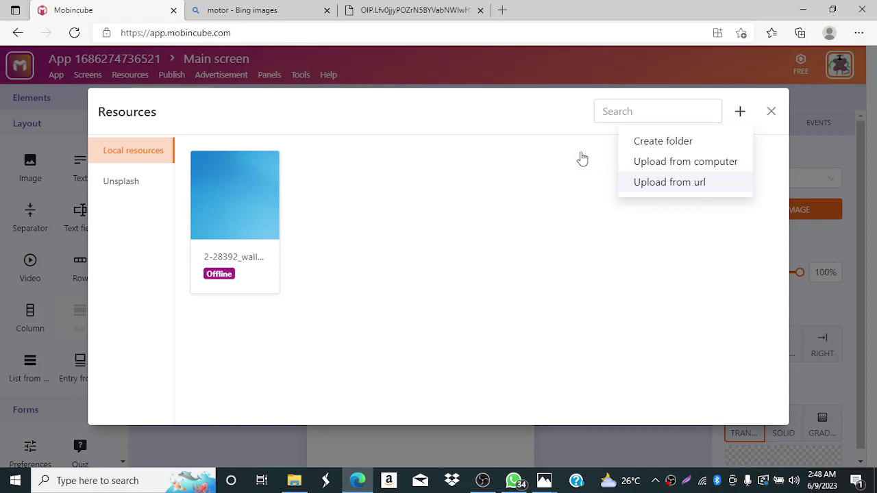
left_click(691, 188)
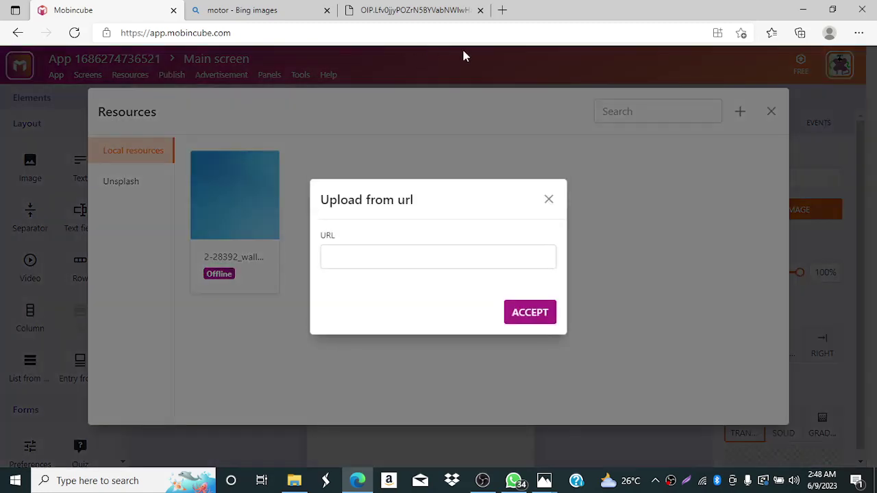
left_click(277, 12)
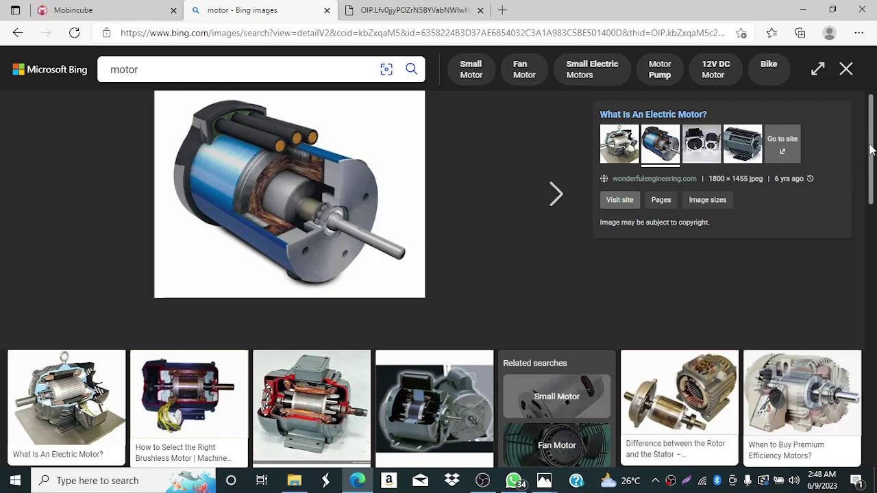
scroll(871, 149, "down", 5)
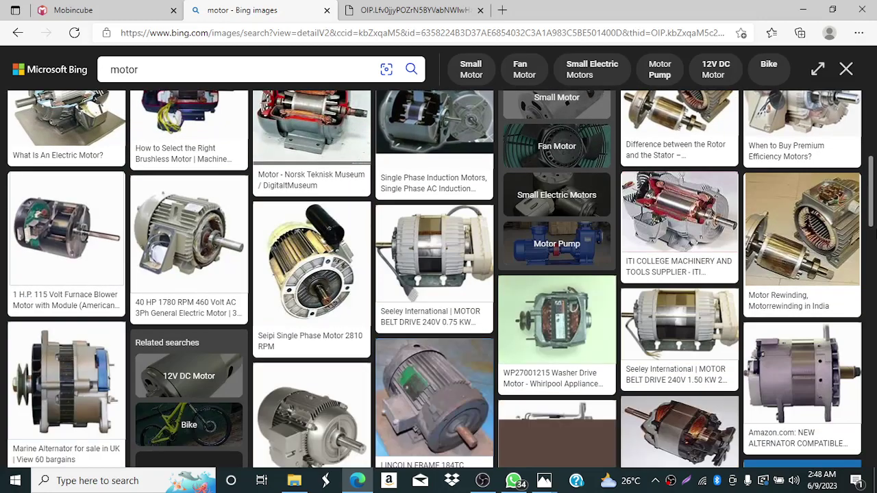
scroll(438, 279, "down", 4)
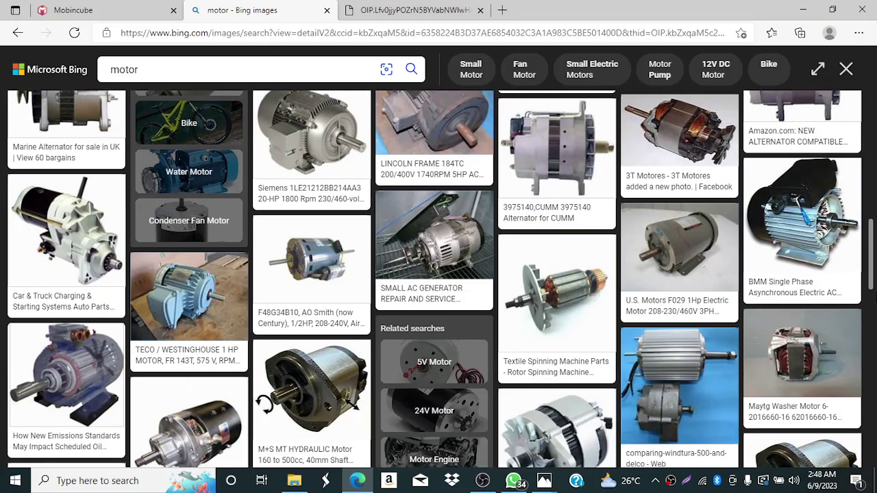
scroll(865, 168, "up", 10)
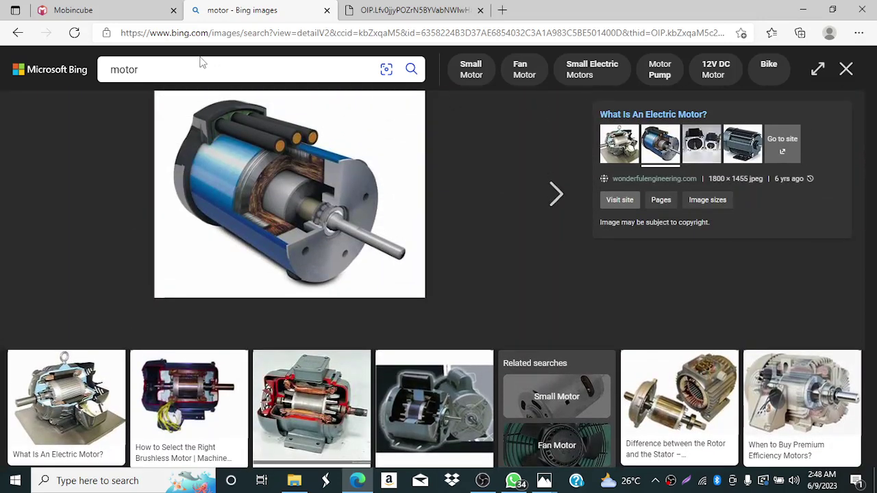
- Search Bing Images for "money" and open the picture of stacked dollar bundles from trusper.com
left_click_drag(160, 66, 88, 79)
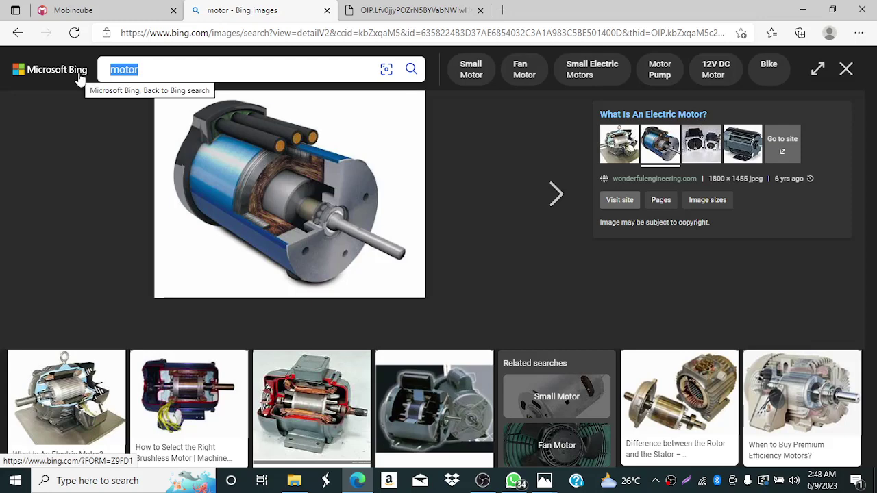
type("money")
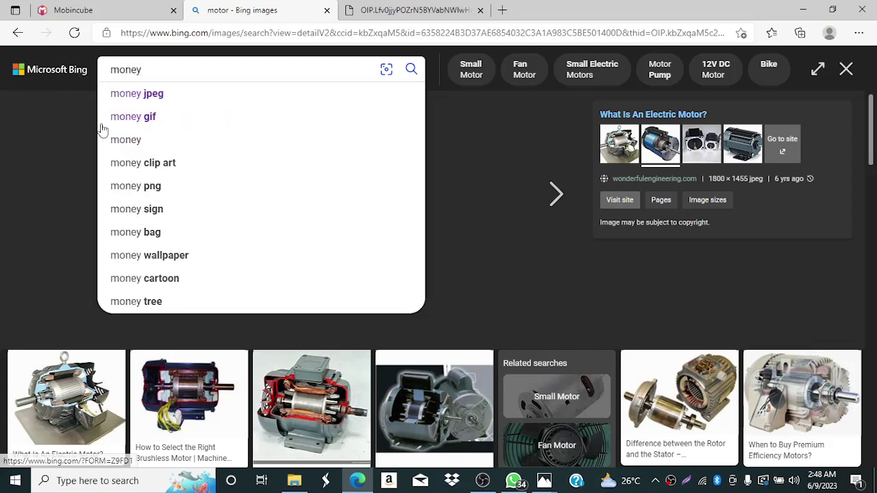
left_click(119, 140)
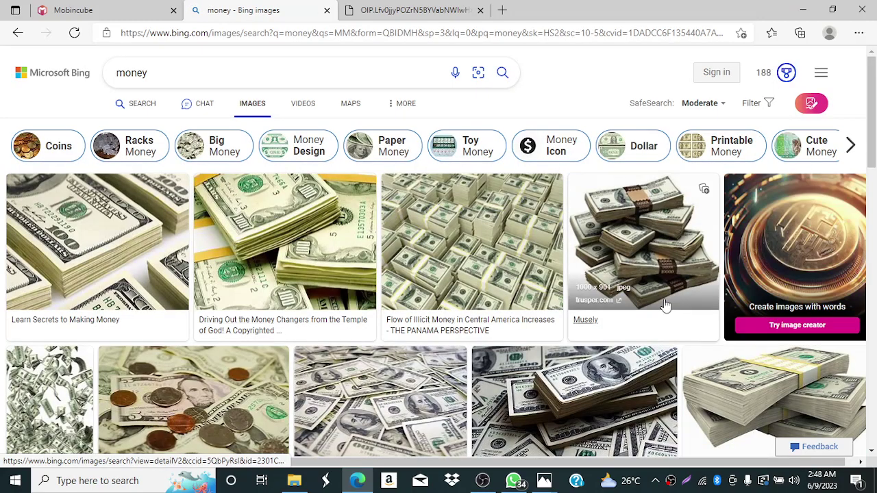
left_click(646, 238)
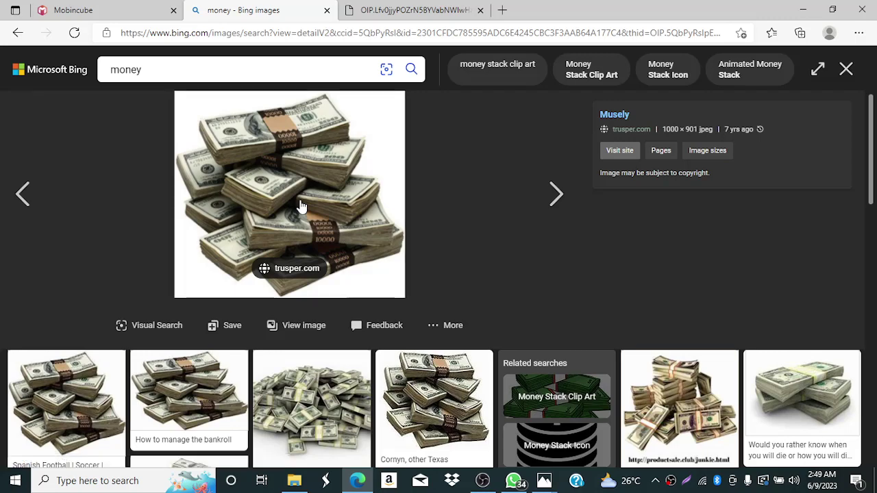
- Open the stacked dollar bundles image in its own tab in place of the motor image and copy its web address
key("Right")
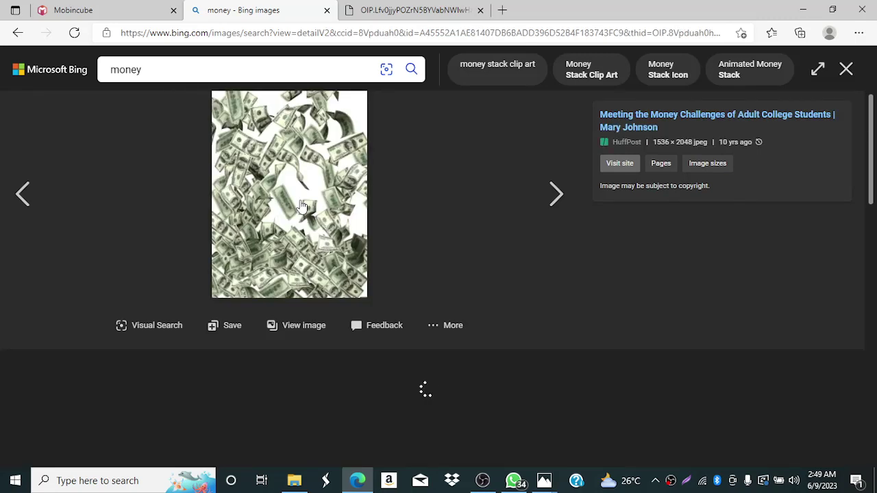
key("Left")
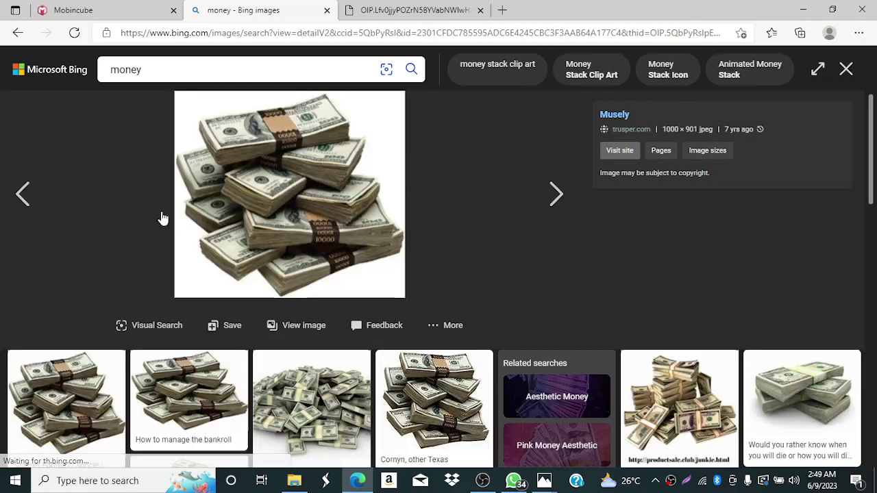
right_click(293, 180)
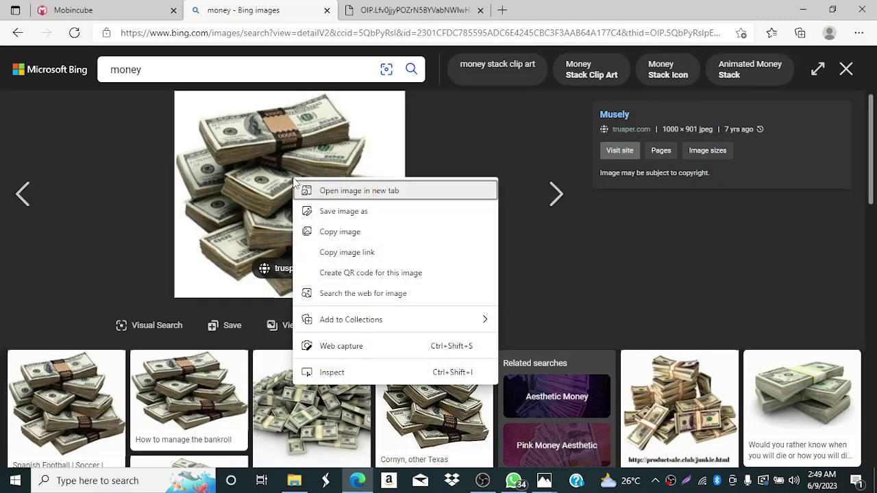
left_click(344, 196)
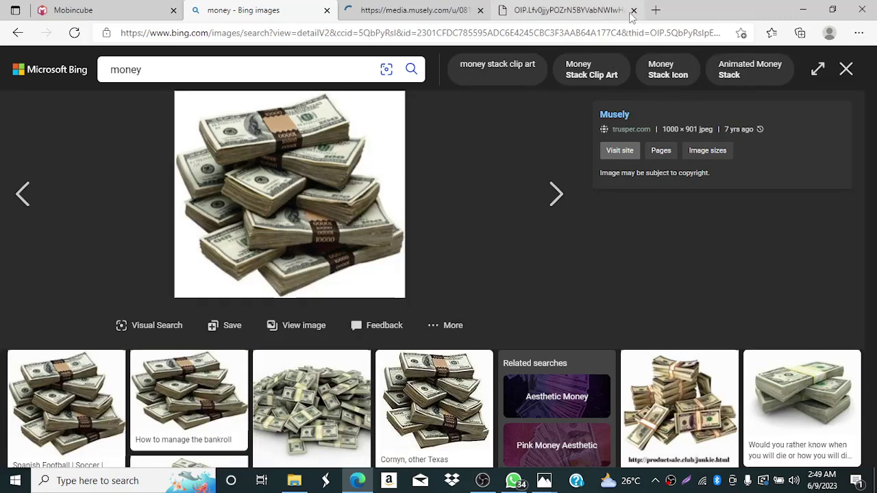
left_click(586, 13)
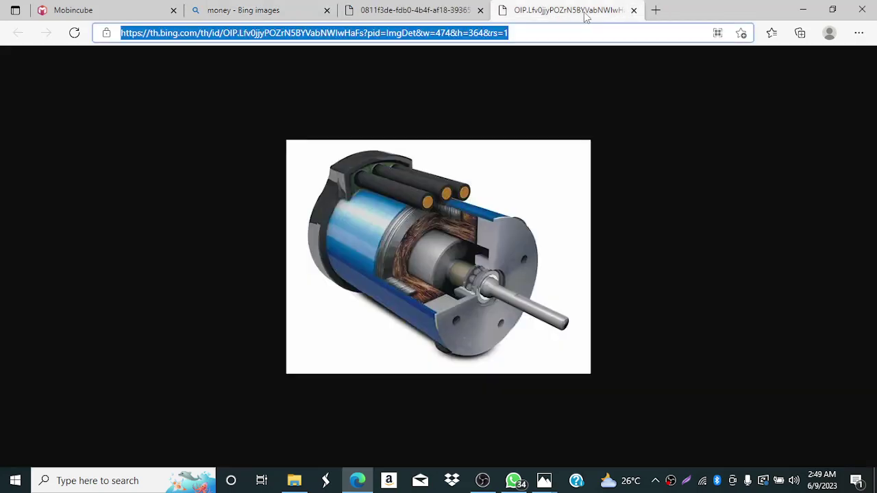
left_click(634, 11)
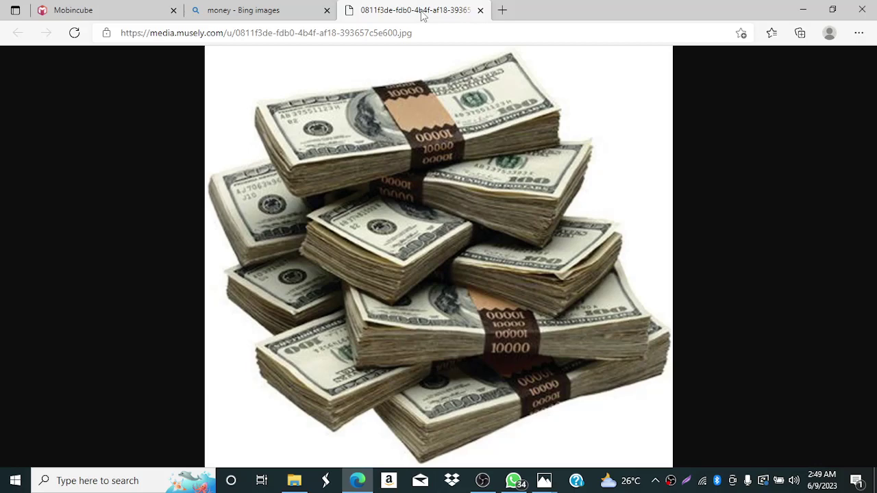
left_click_drag(429, 34, 81, 42)
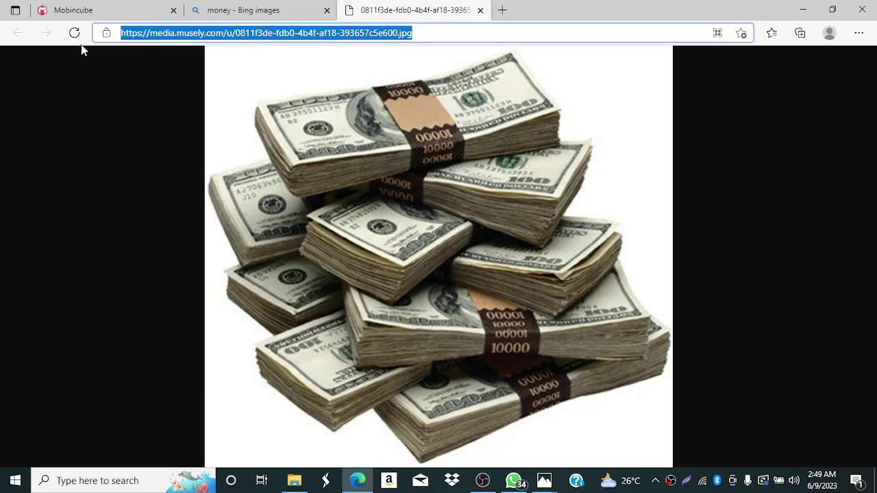
- Upload the dollar bundles image to Mobincube's local resources from the copied address and choose the blue wallpaper for the image element
left_click(85, 10)
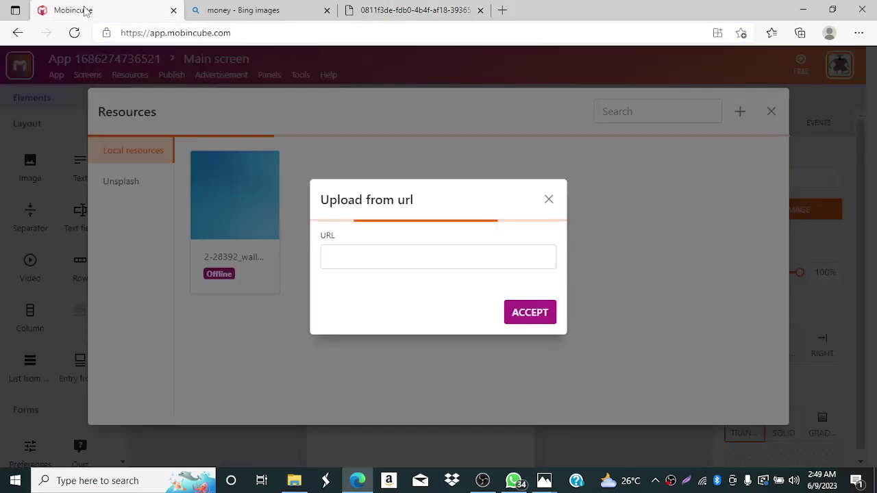
left_click(379, 251)
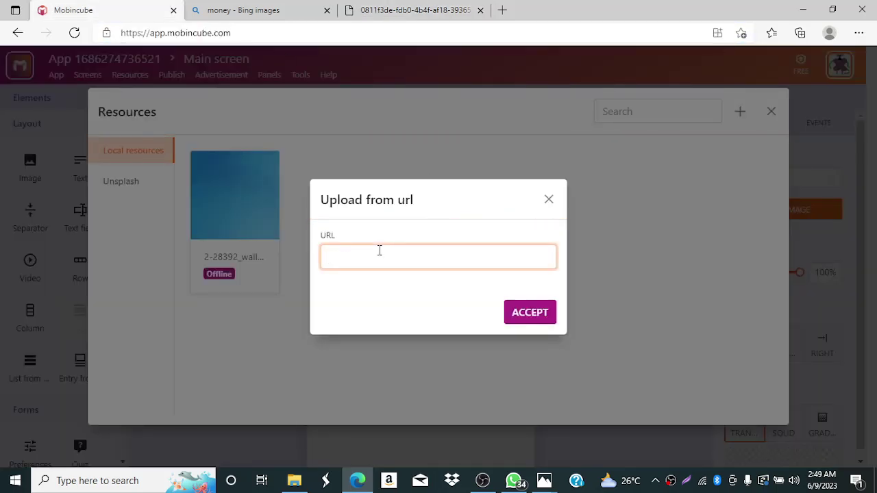
key("ctrl+v")
left_click(538, 317)
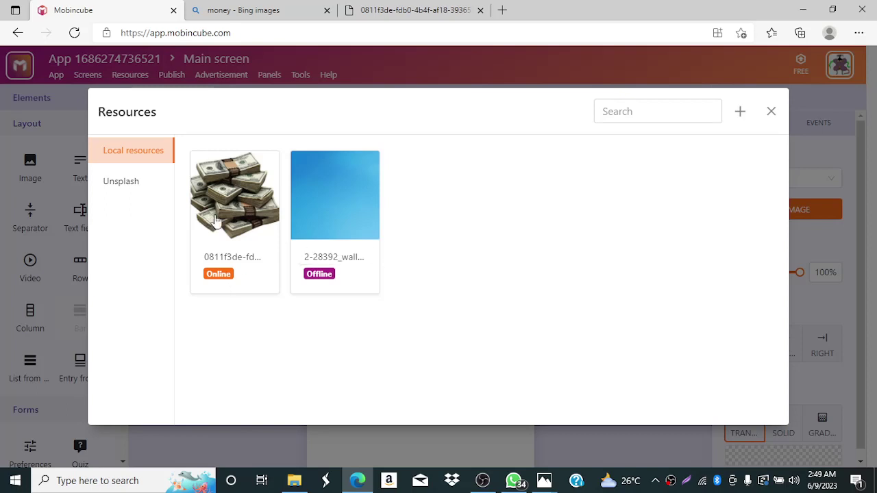
left_click(331, 210)
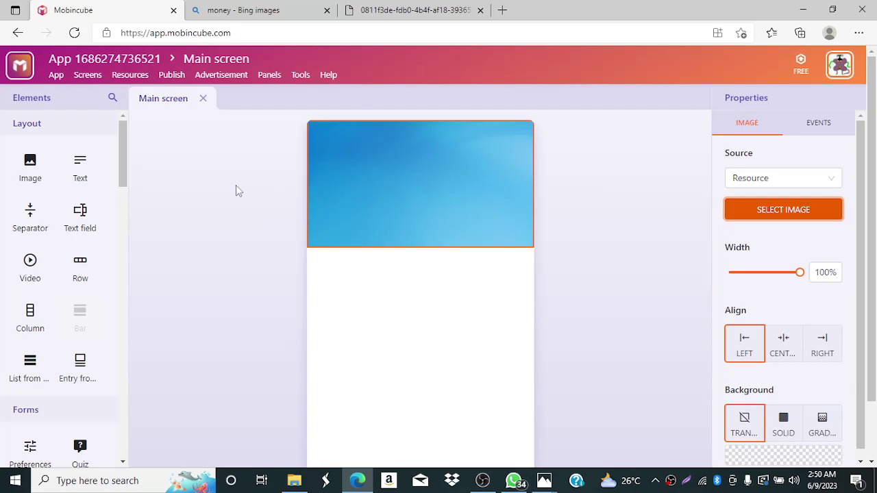
- Place the Grid menu element on the main screen twice, accepting the loss of the screen's current content each time
left_click_drag(121, 167, 123, 215)
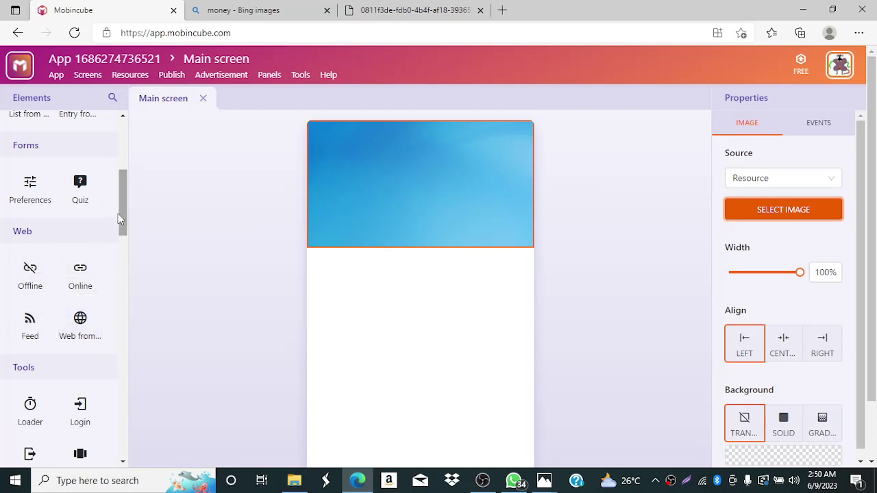
left_click_drag(124, 217, 124, 259)
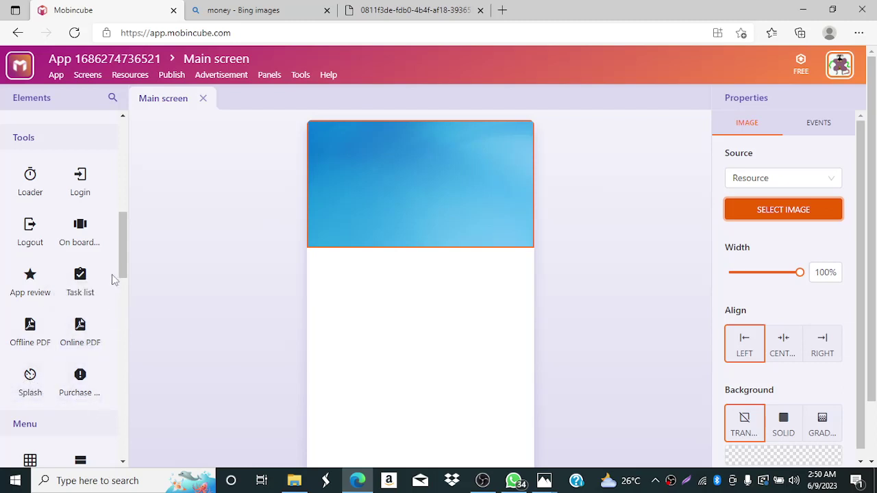
left_click_drag(121, 264, 127, 331)
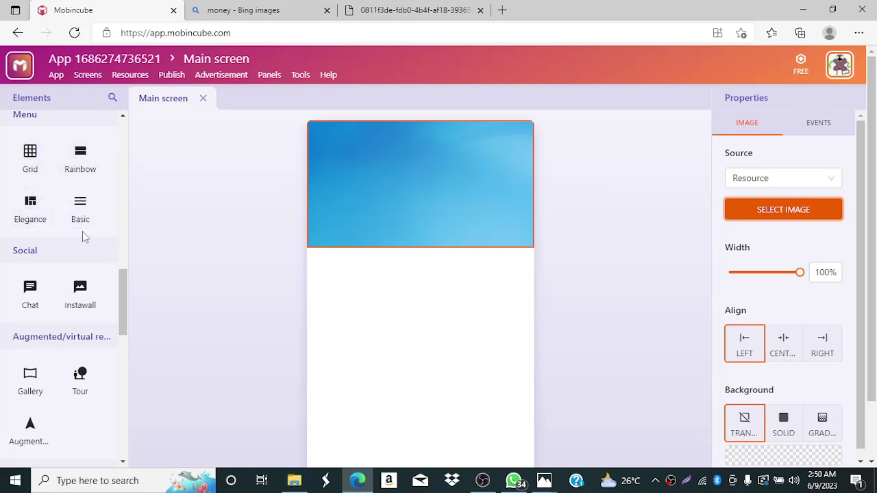
left_click_drag(31, 163, 393, 289)
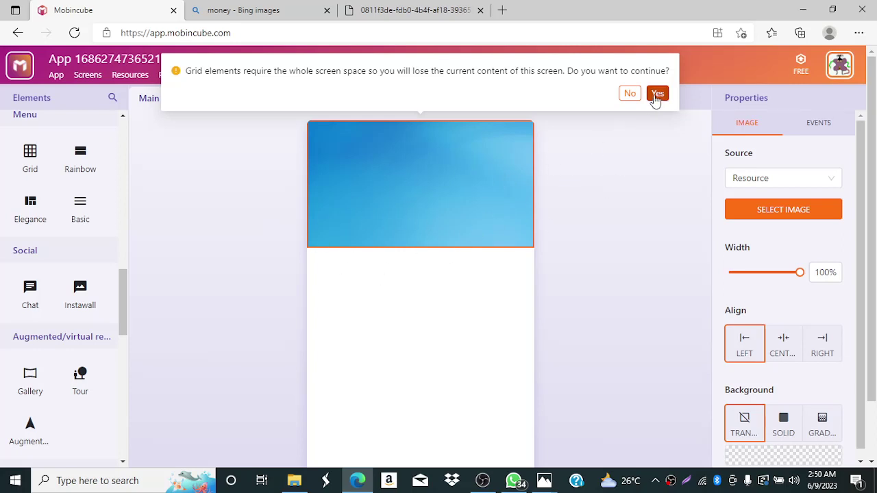
left_click(656, 97)
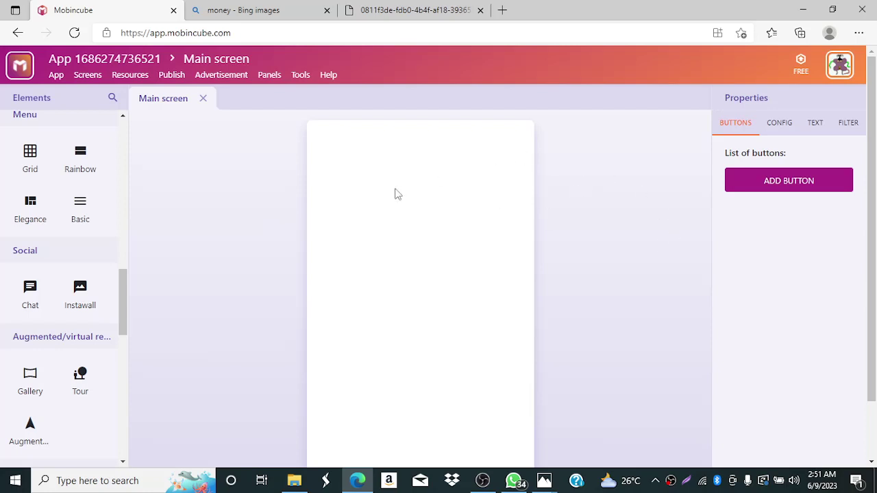
left_click_drag(29, 157, 431, 238)
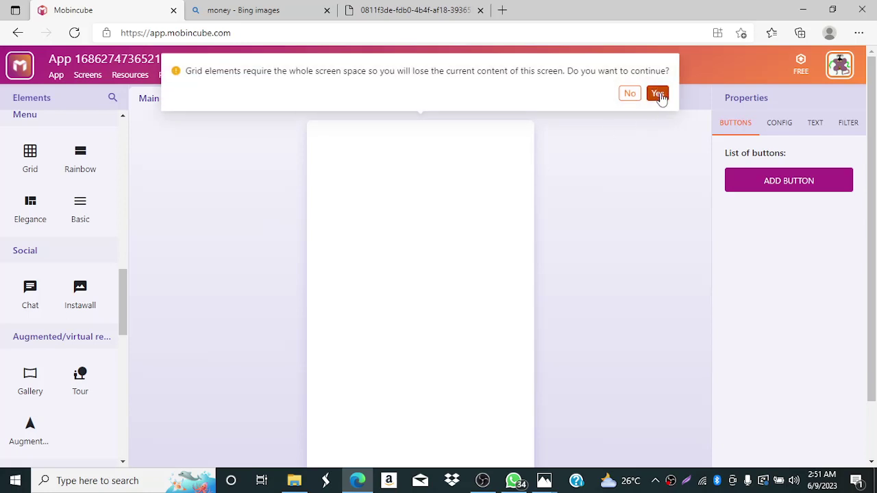
left_click(657, 93)
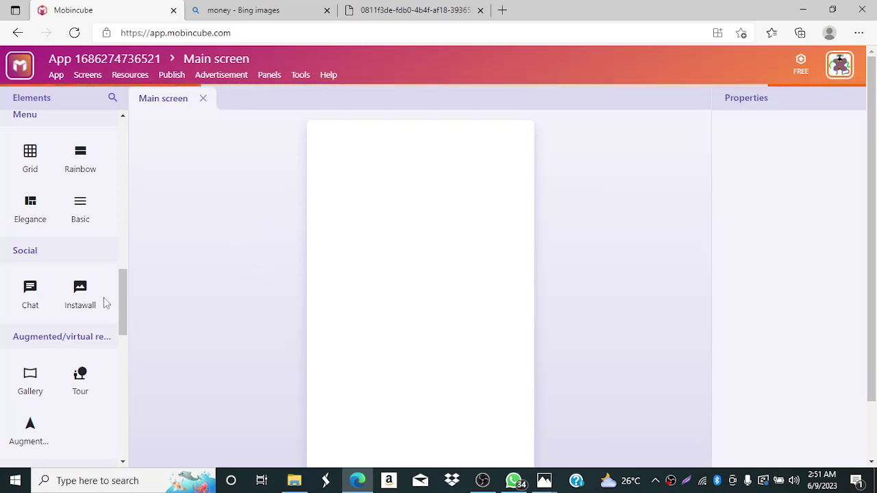
- Review the remaining element categories from Social through Date and return to the Layout elements
left_click_drag(124, 305, 124, 329)
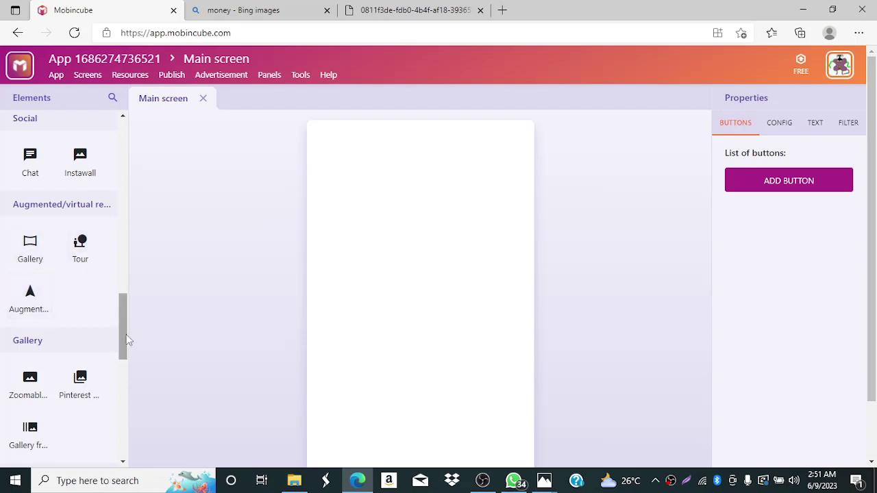
left_click_drag(121, 333, 119, 372)
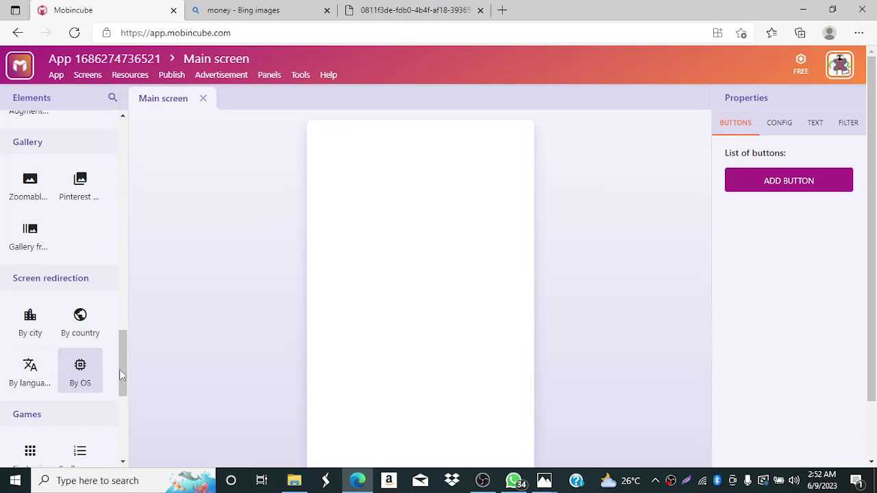
left_click_drag(124, 383, 120, 428)
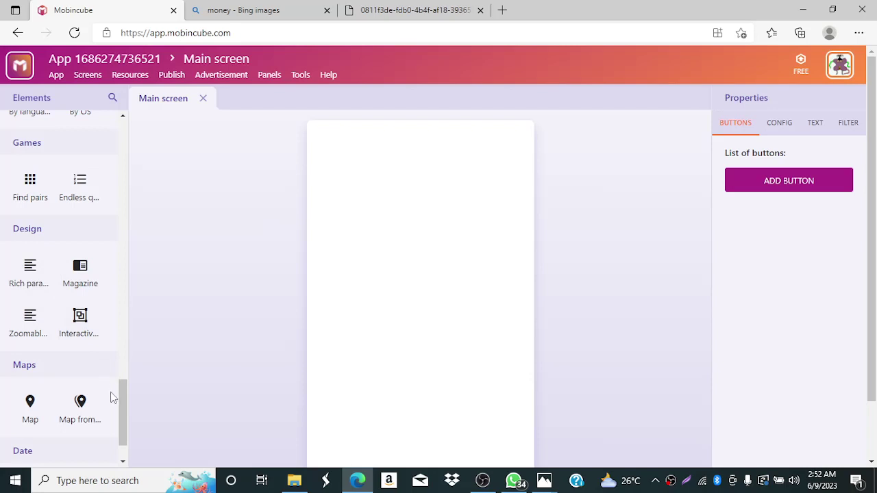
scroll(125, 398, "down", 1)
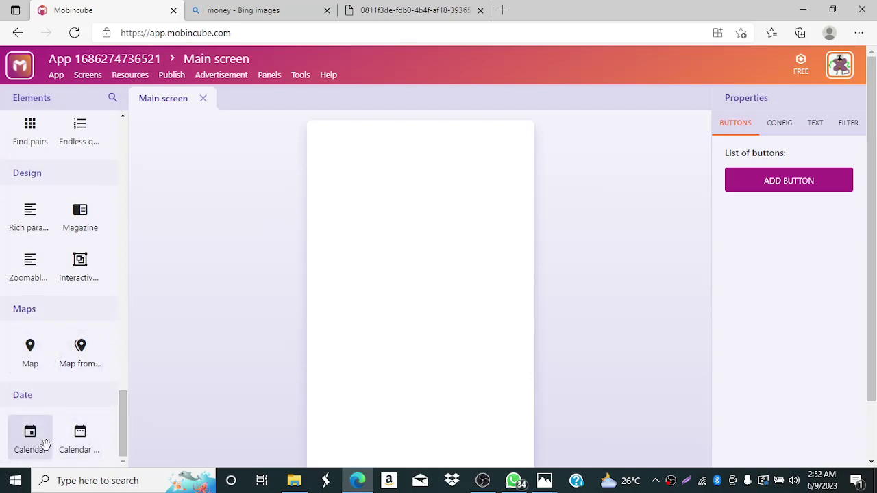
left_click_drag(125, 433, 126, 163)
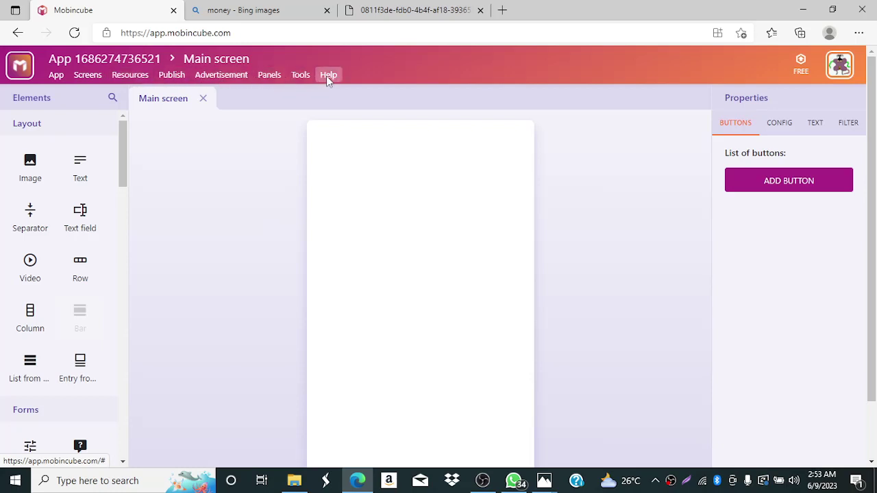
- Examine the app-level commands, including the app info options, and view the list of existing applications
left_click(59, 79)
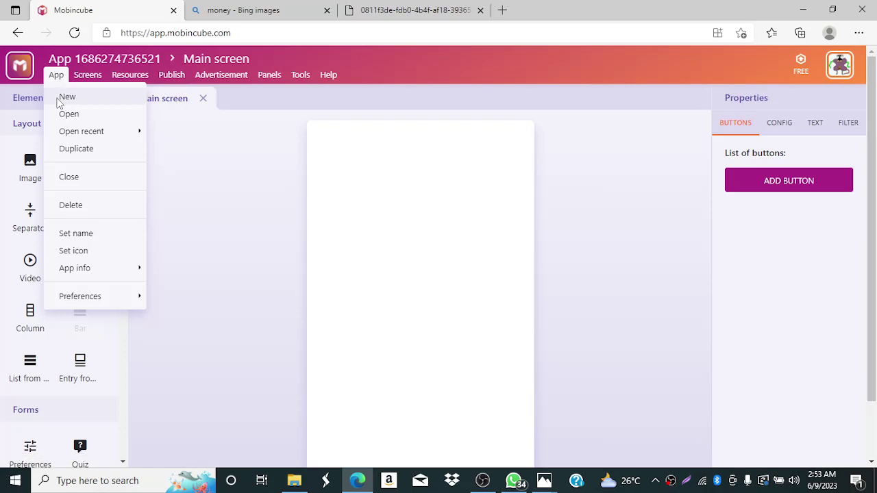
mouse_move(68, 132)
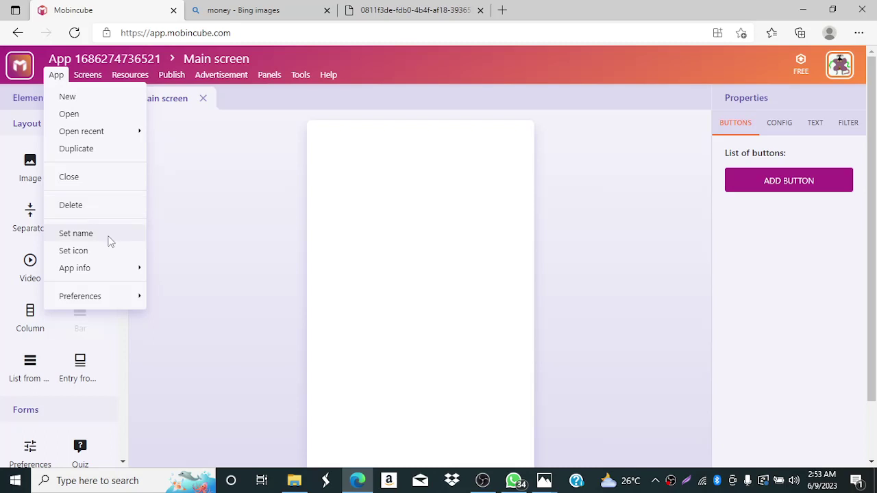
mouse_move(108, 267)
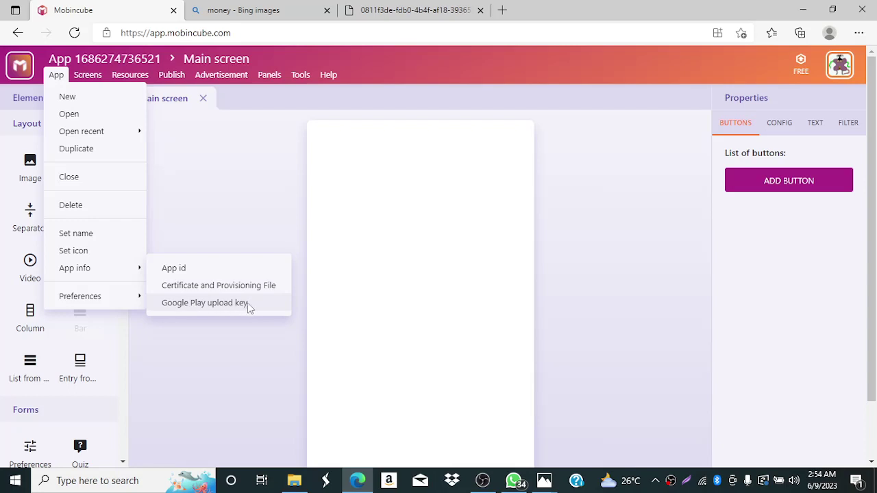
mouse_move(120, 299)
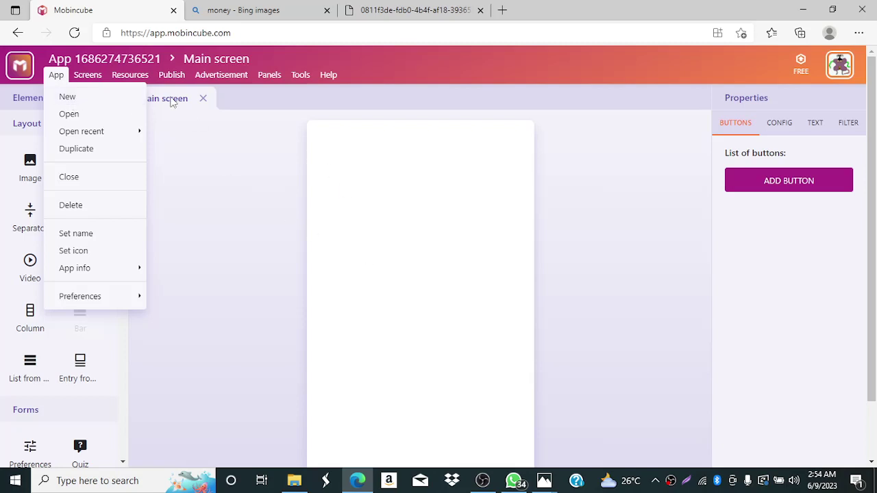
left_click(130, 75)
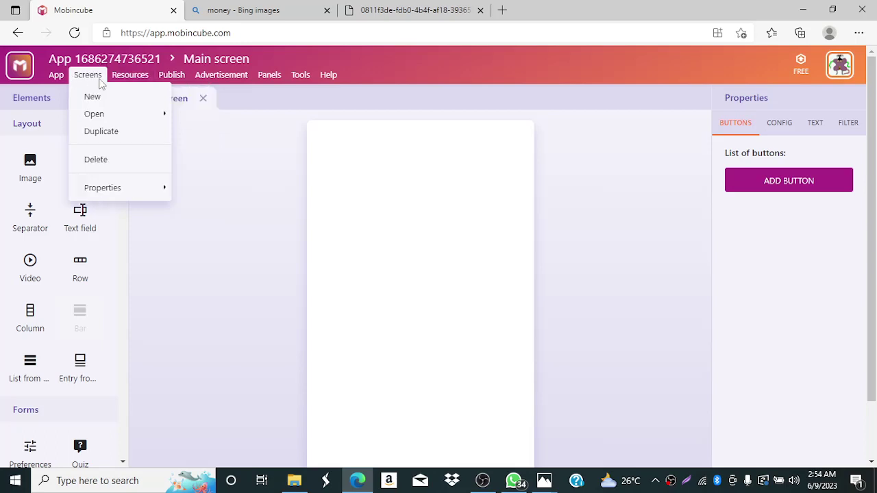
mouse_move(56, 74)
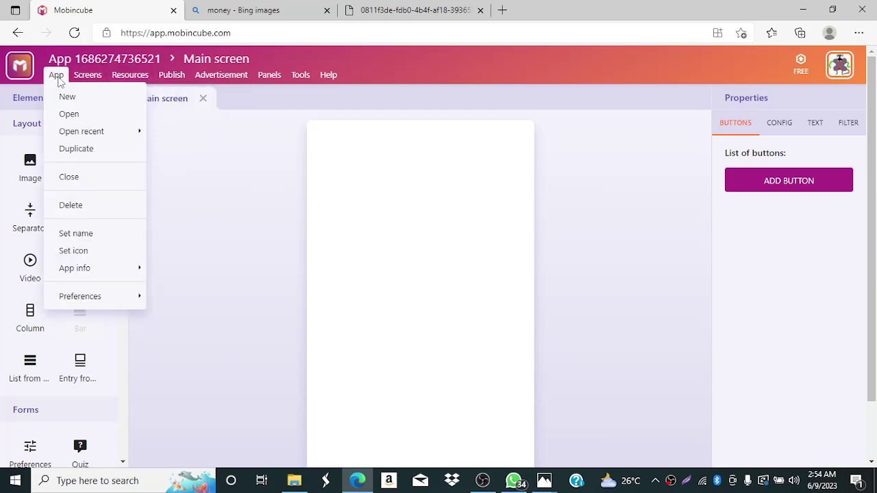
left_click(80, 117)
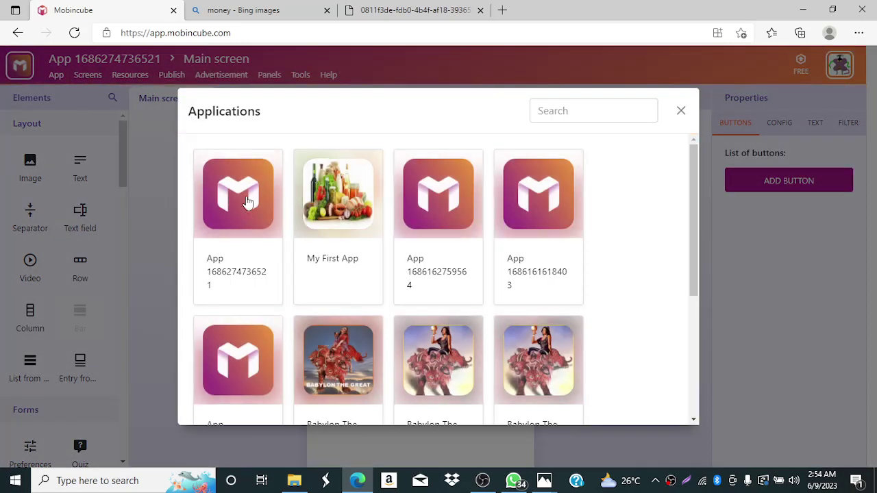
left_click(681, 112)
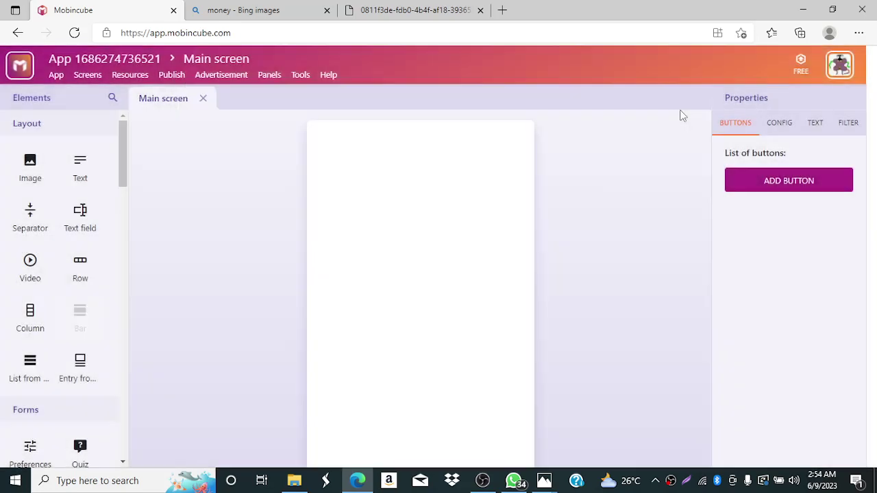
left_click(56, 76)
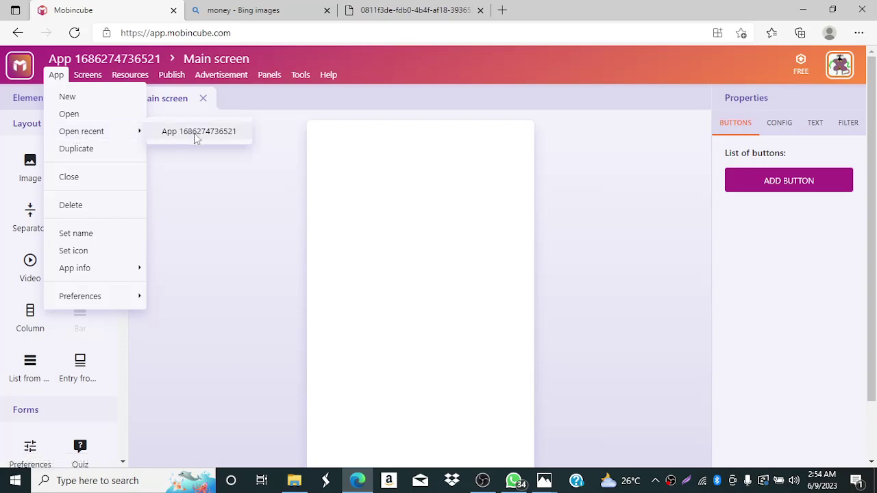
left_click(130, 75)
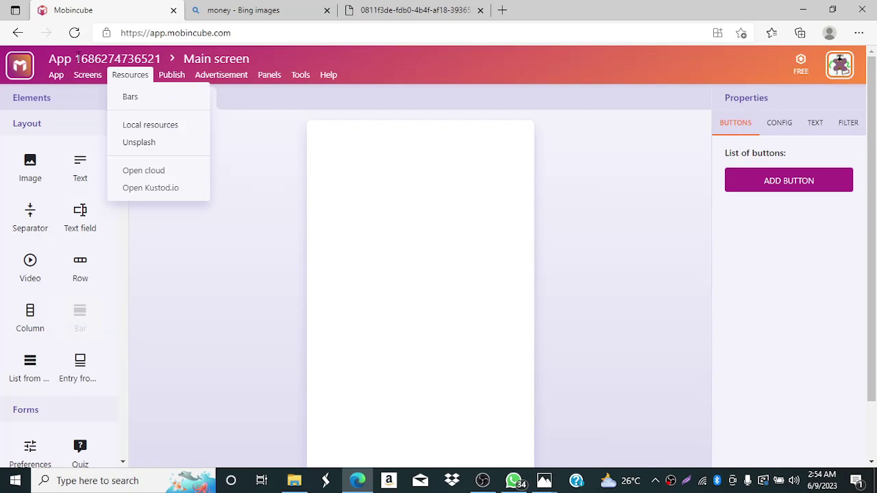
mouse_move(56, 75)
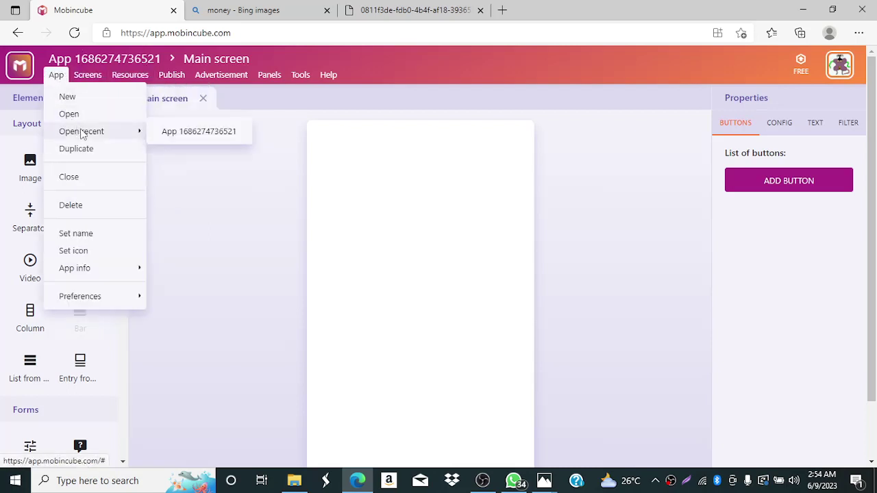
left_click(173, 140)
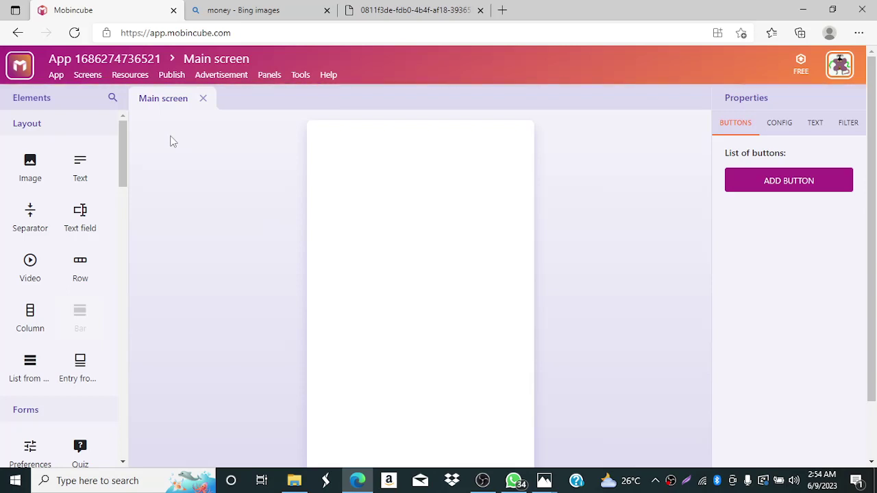
left_click(56, 77)
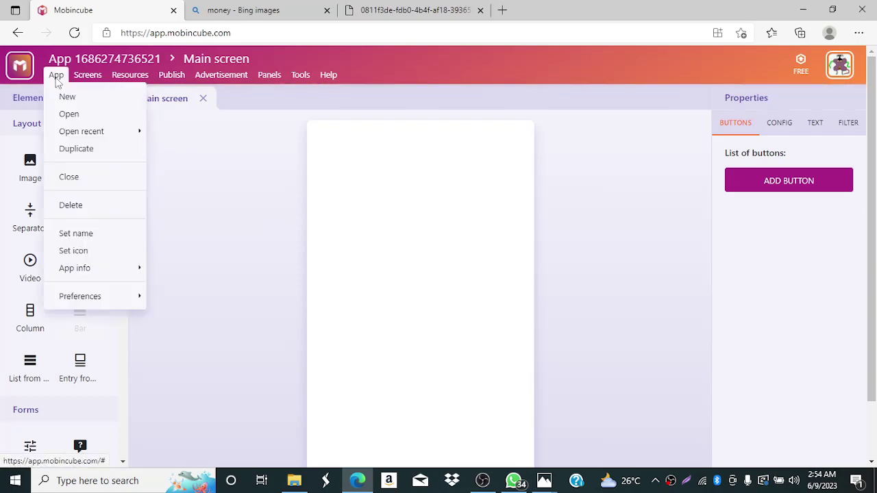
left_click(105, 154)
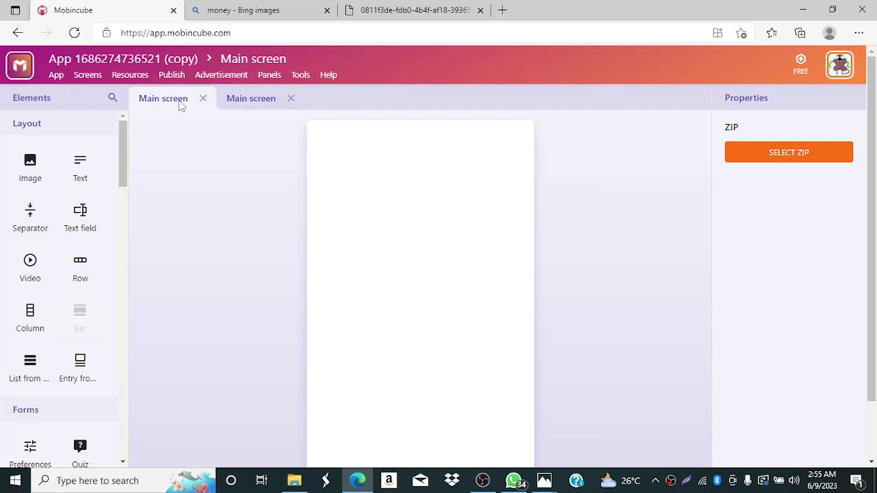
left_click(266, 100)
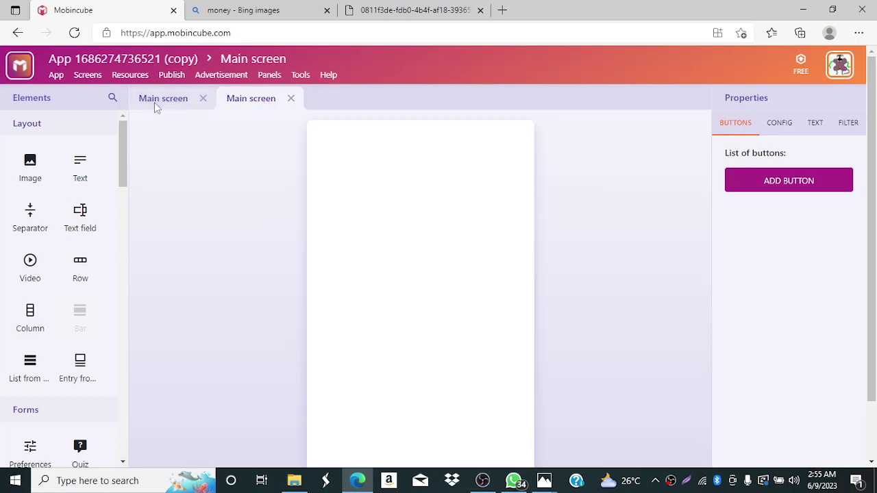
left_click(56, 75)
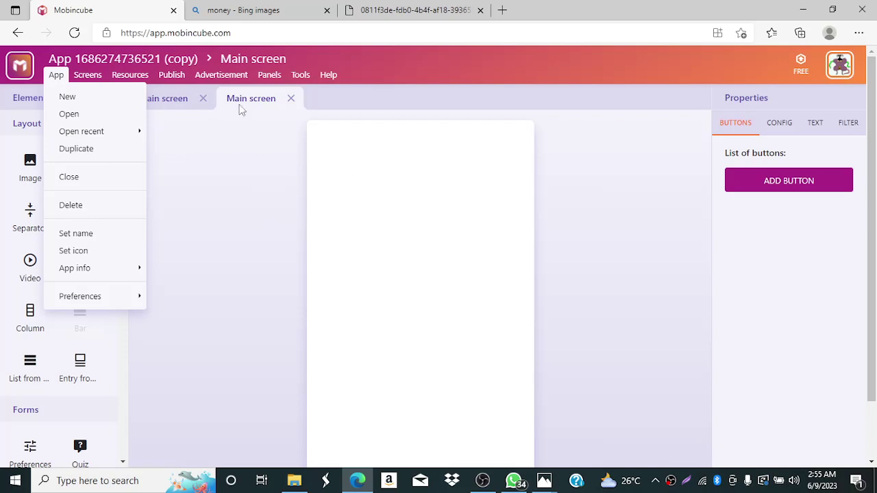
left_click(171, 75)
left_click(220, 75)
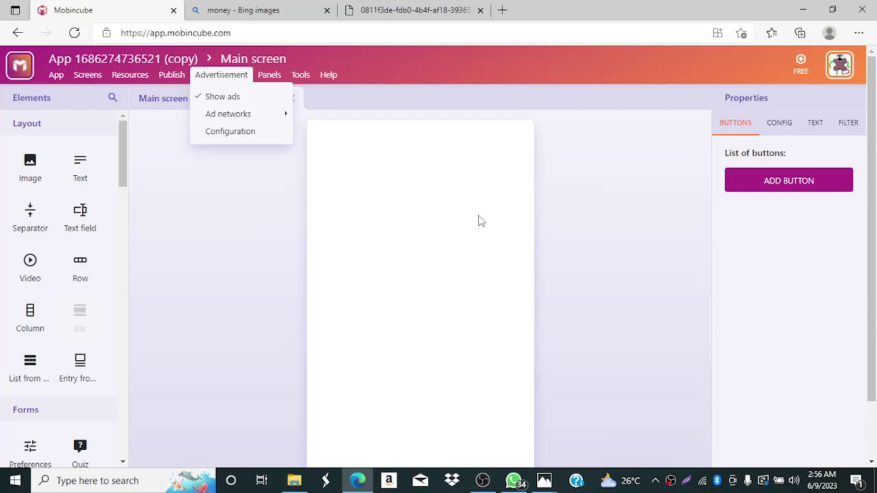
left_click(227, 174)
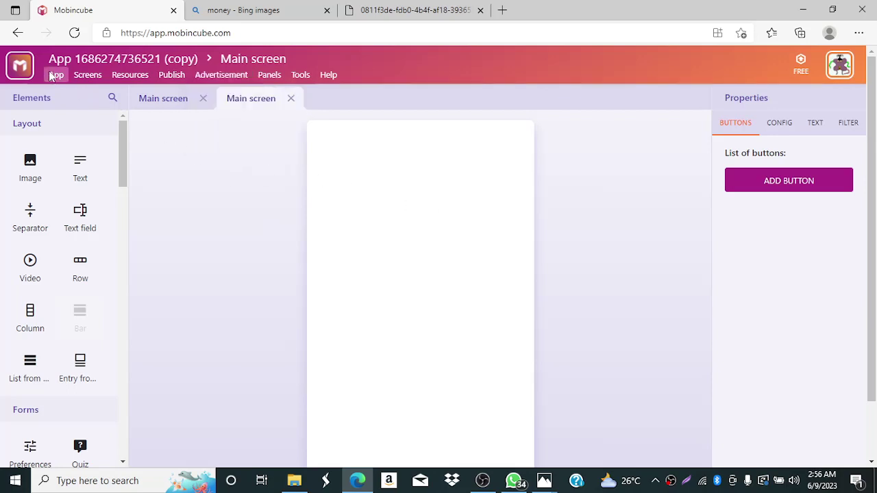
left_click(56, 75)
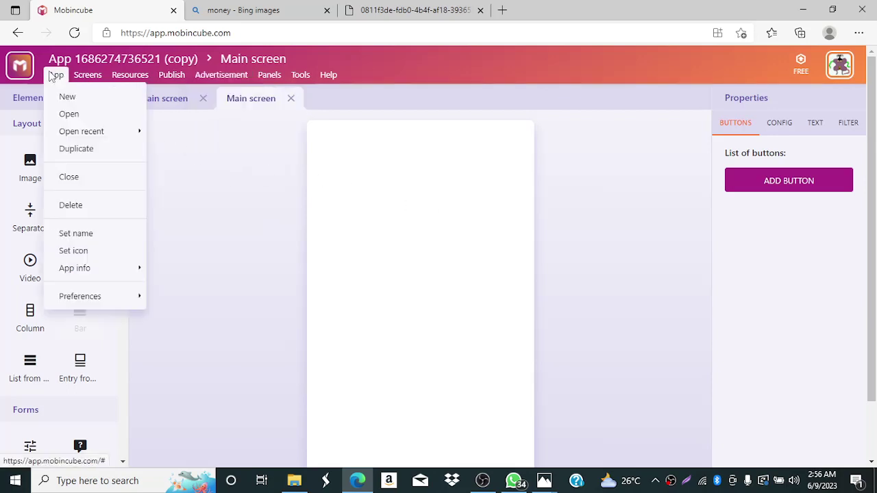
left_click(95, 178)
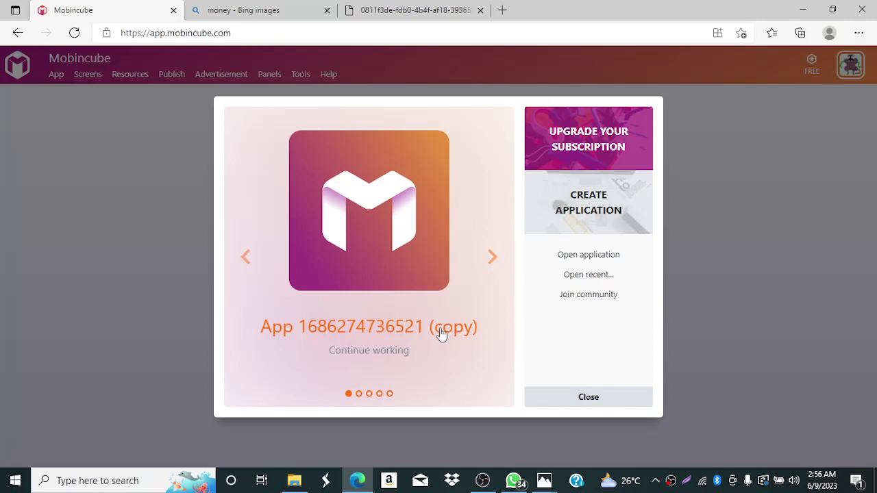
left_click(594, 402)
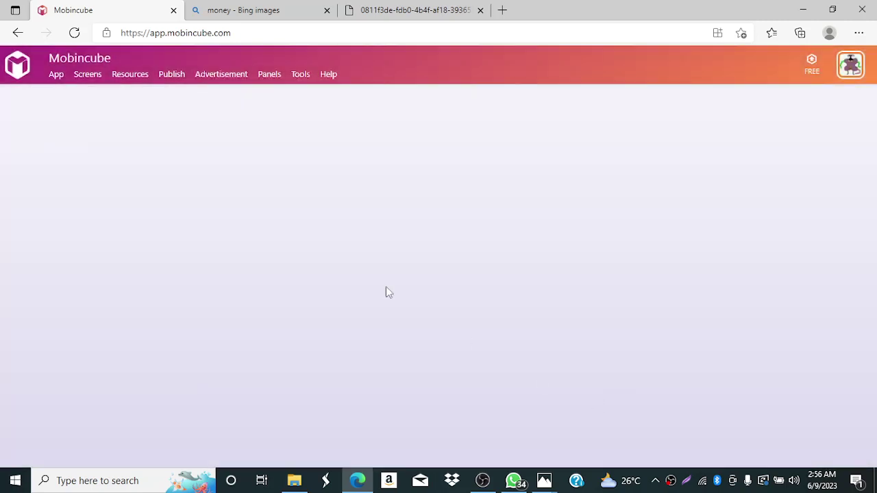
left_click(56, 78)
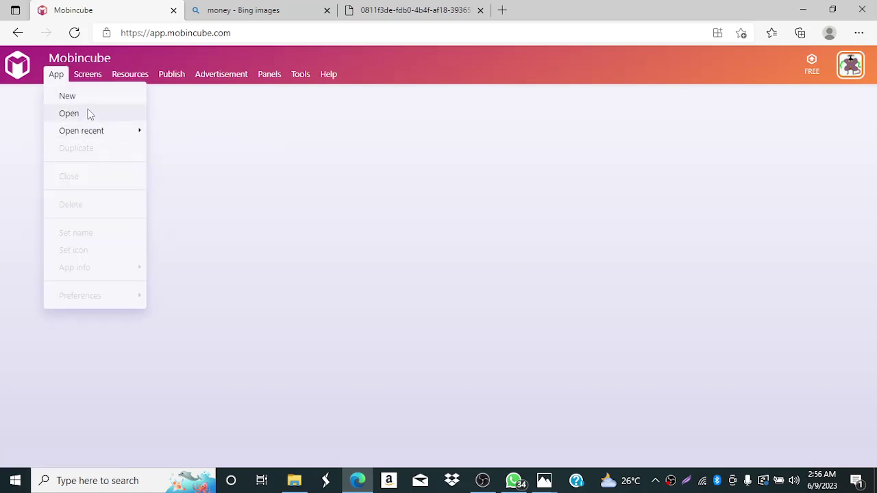
mouse_move(94, 130)
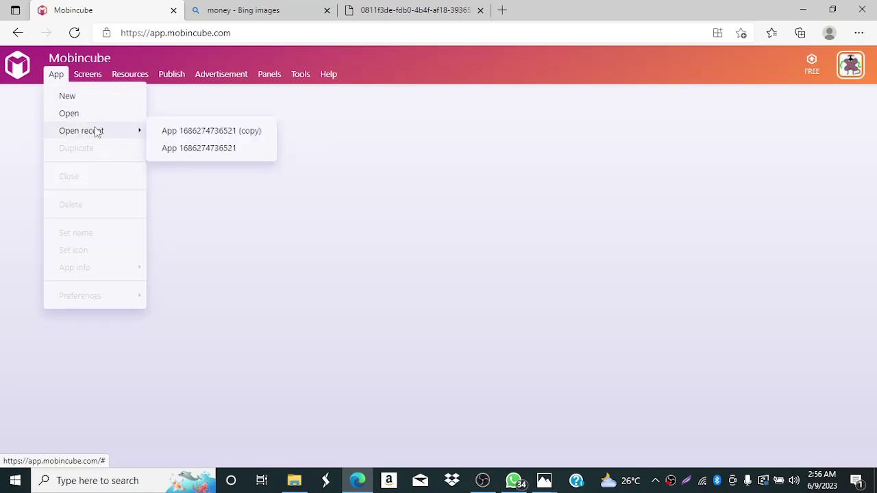
left_click(195, 134)
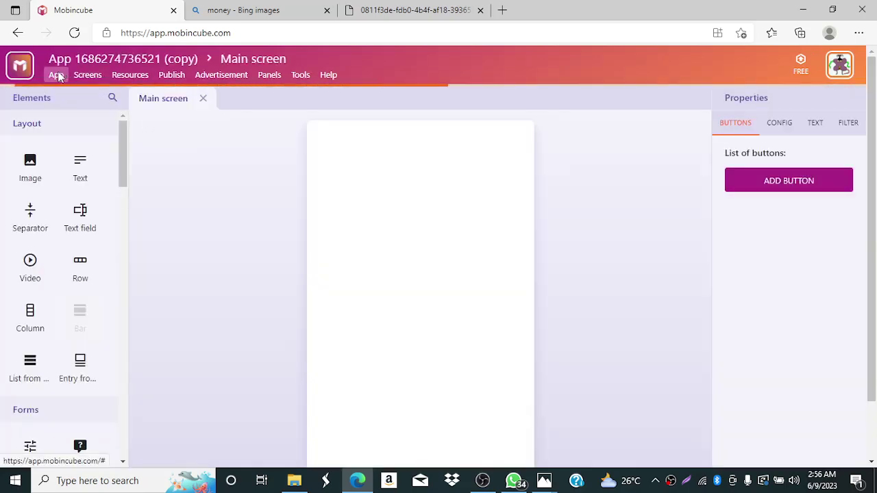
left_click(59, 80)
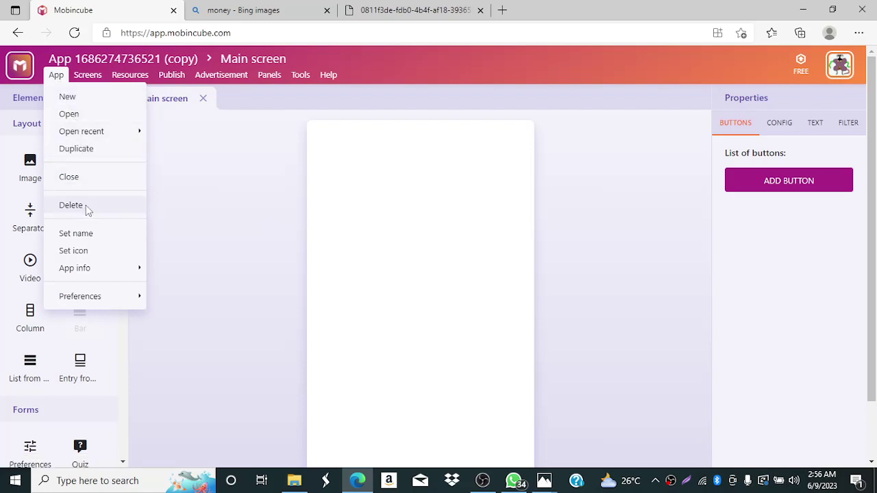
left_click(172, 74)
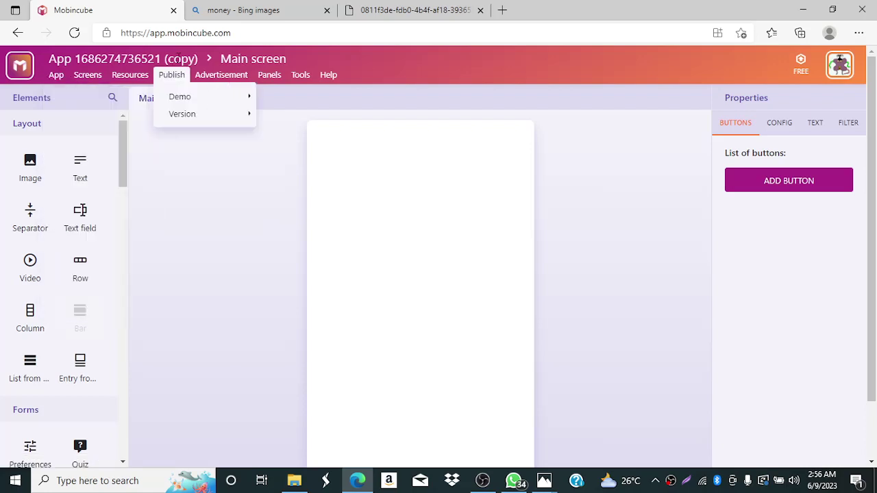
left_click(56, 76)
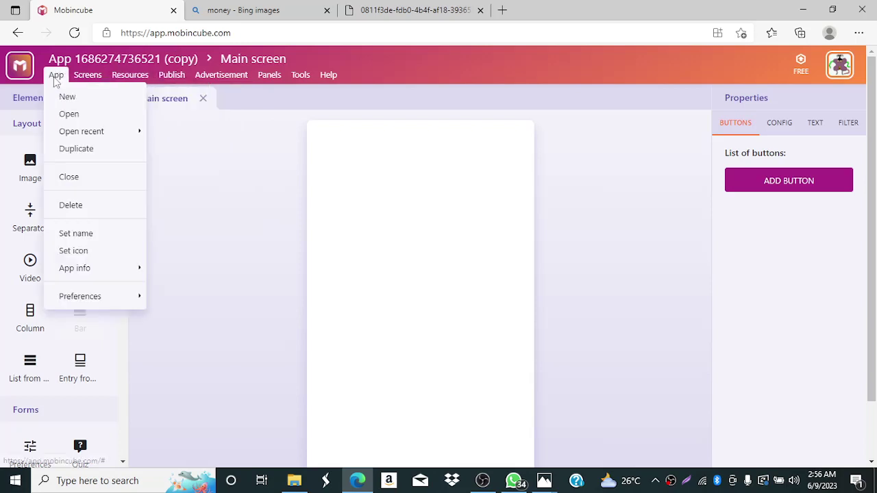
left_click(71, 206)
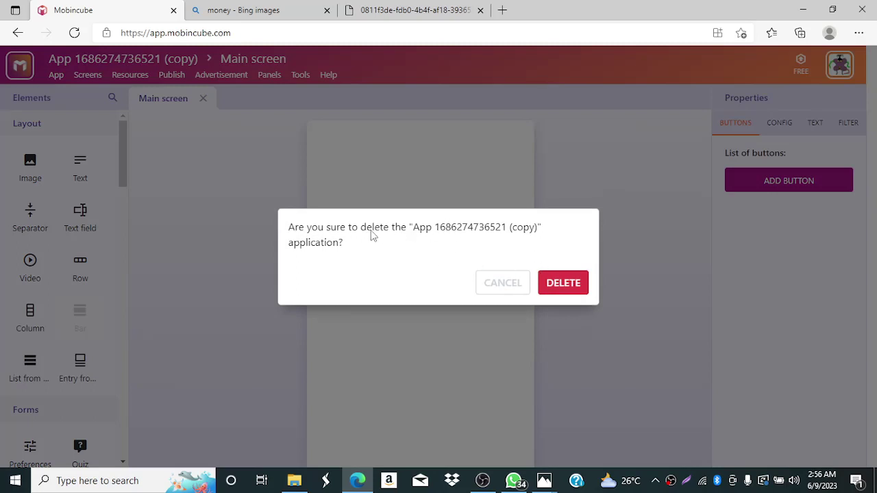
left_click(562, 283)
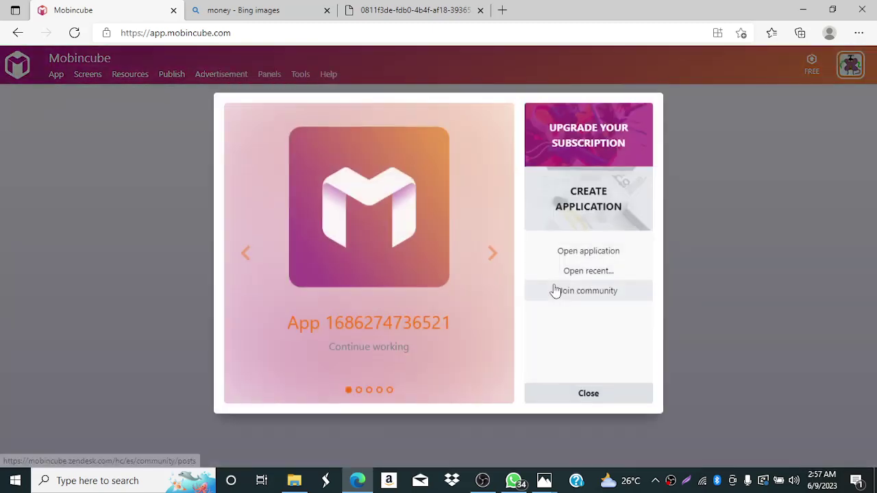
left_click(588, 397)
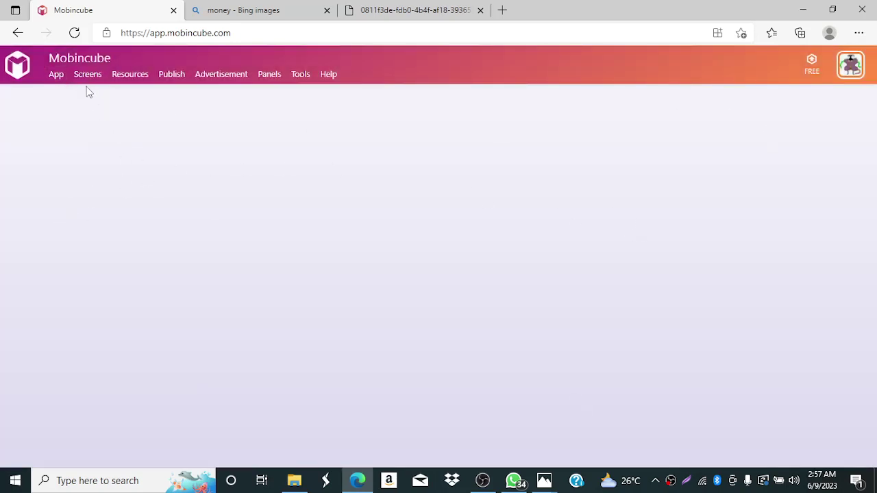
left_click(56, 75)
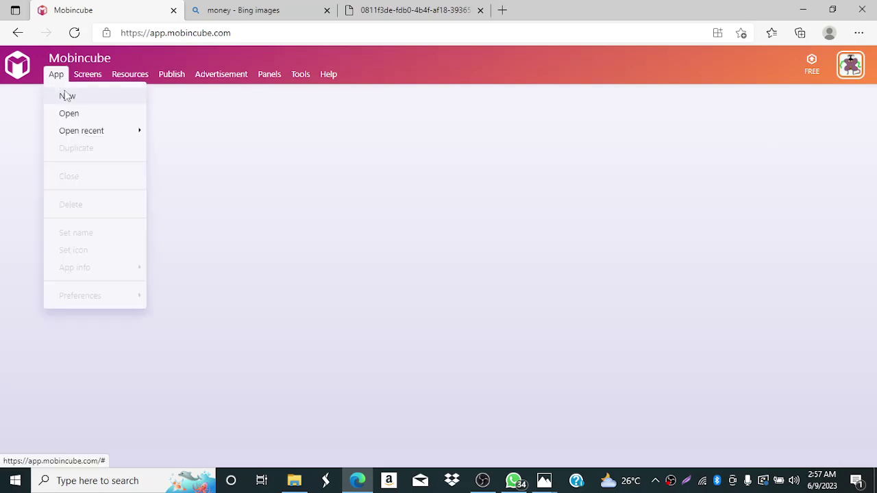
mouse_move(89, 130)
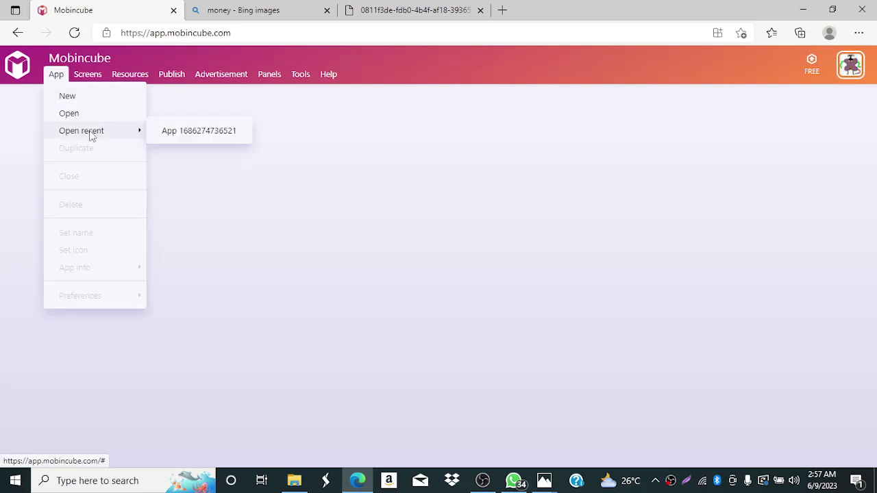
left_click(181, 135)
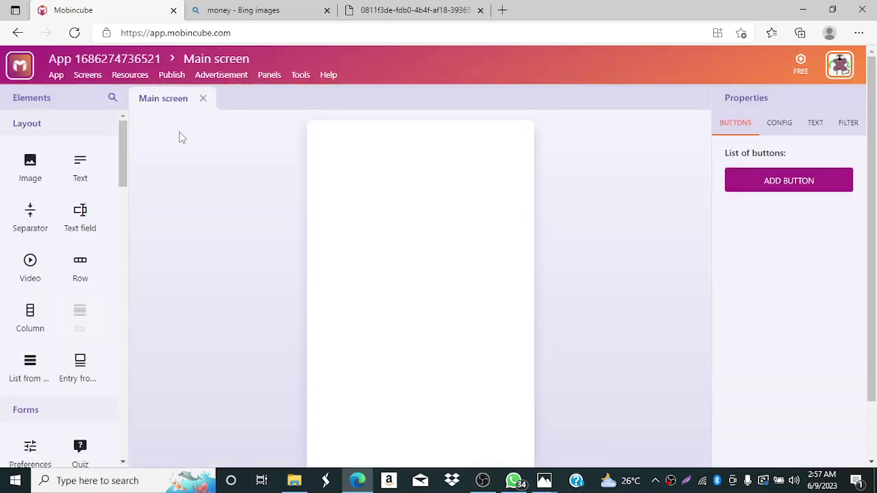
- Rename the app as Food And Recipes
left_click(56, 78)
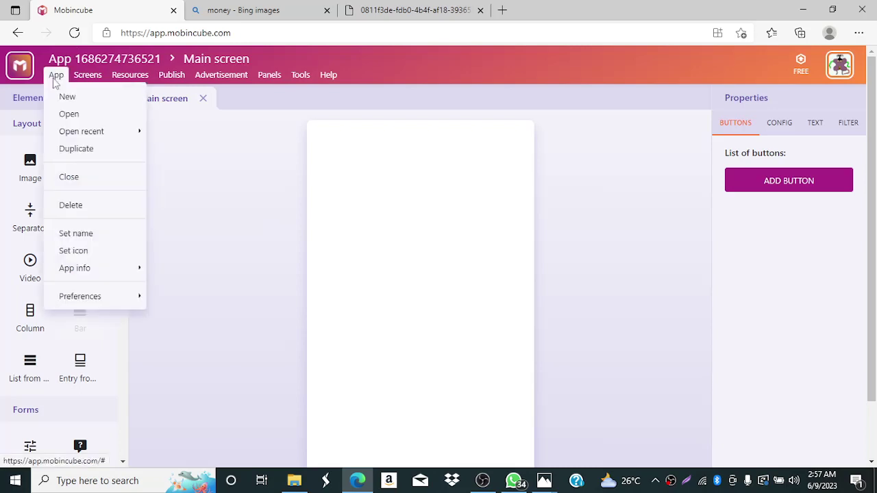
left_click(100, 235)
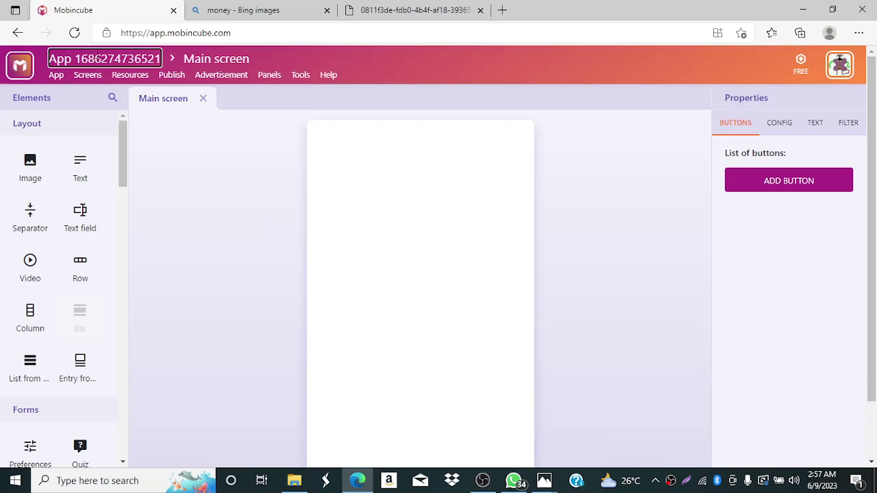
key("BackSpace")
key("BackSpace")
key("BackSpace")
key("BackSpace")
key("BackSpace")
key("BackSpace")
key("BackSpace")
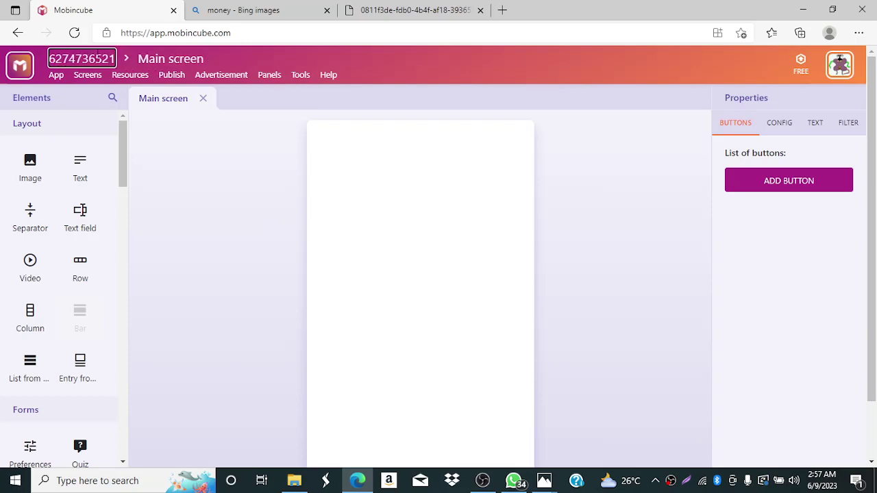
key("Delete")
key("Delete")
key("Delete")
key("Delete")
key("Delete")
key("Delete")
key("Delete")
key("Delete")
key("Delete")
key("Delete")
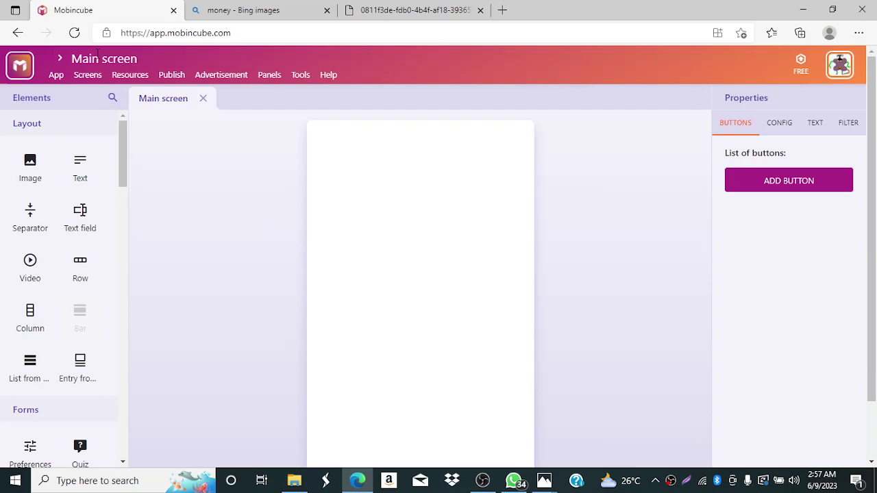
type("Food")
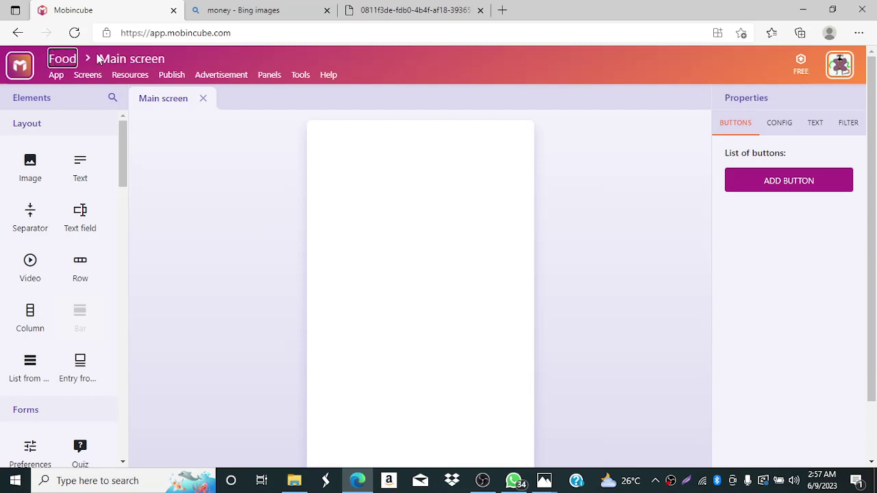
type(" A")
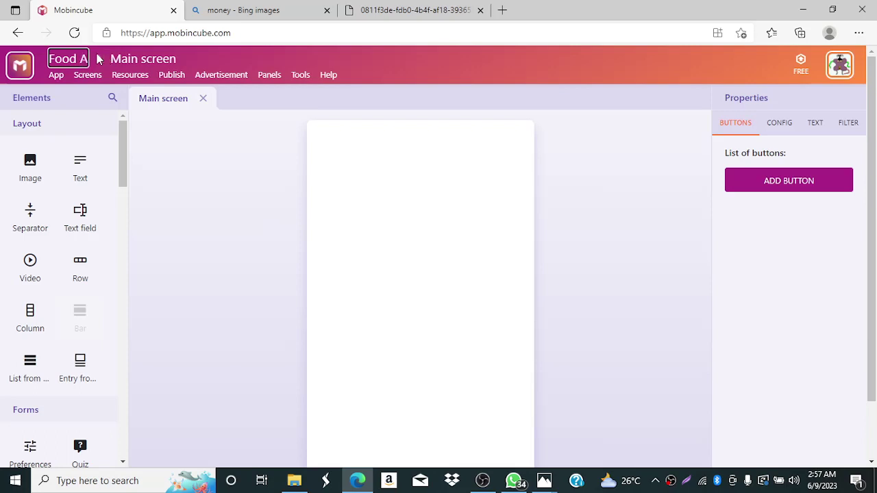
type("nd")
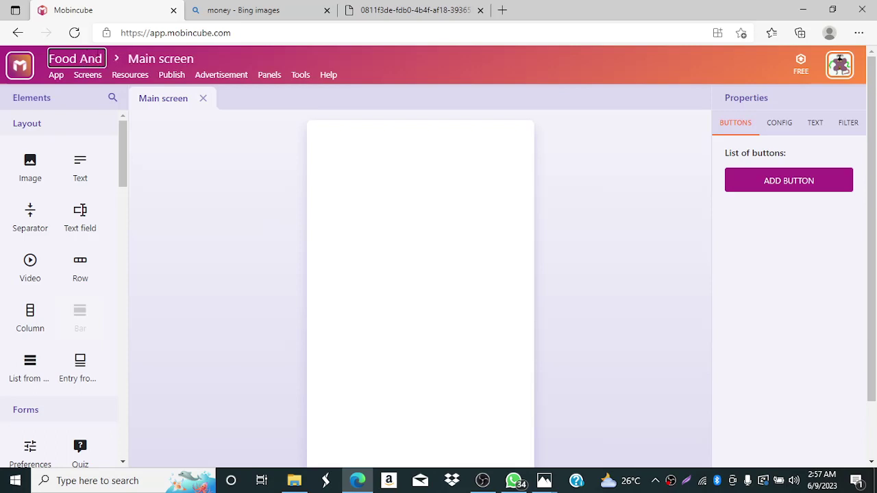
type(" Recip")
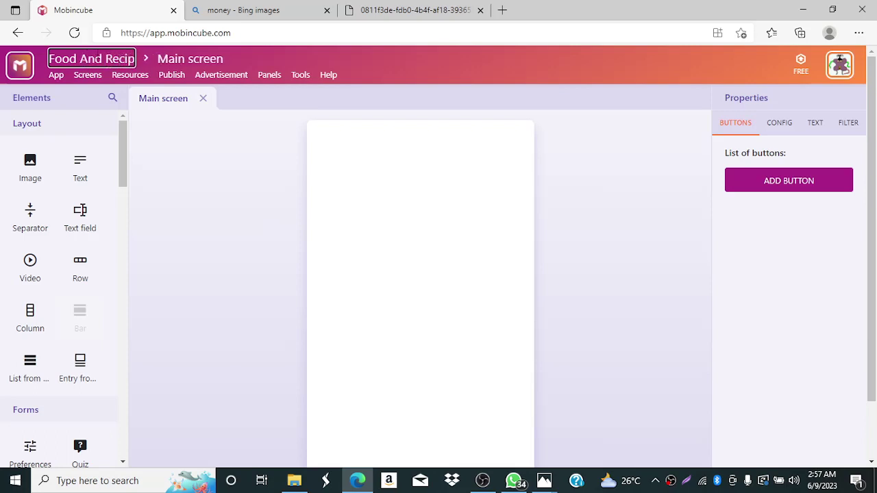
type("es")
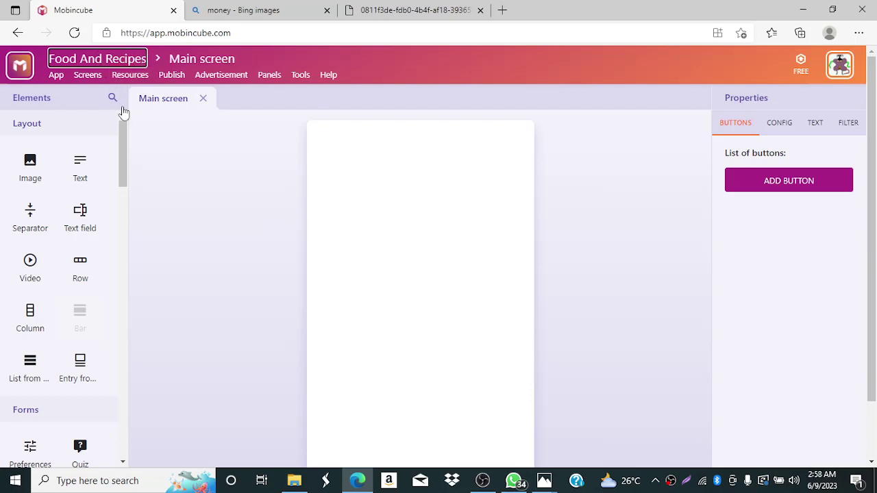
left_click(177, 159)
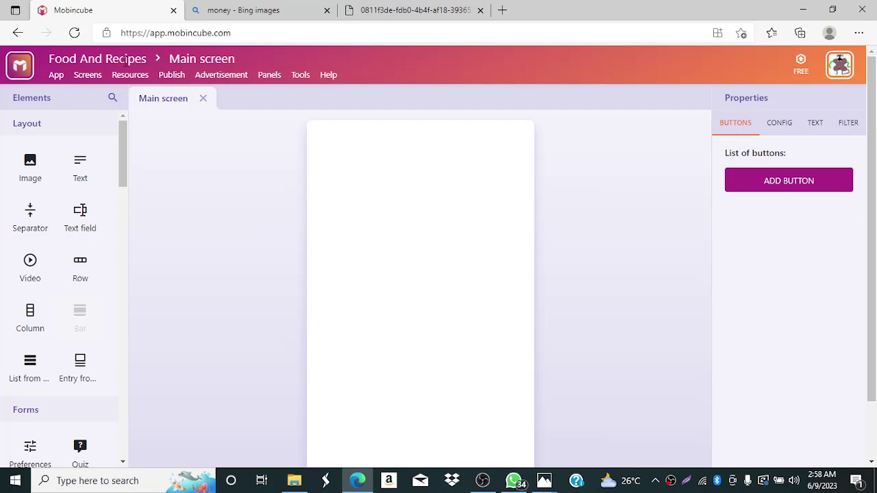
left_click(56, 77)
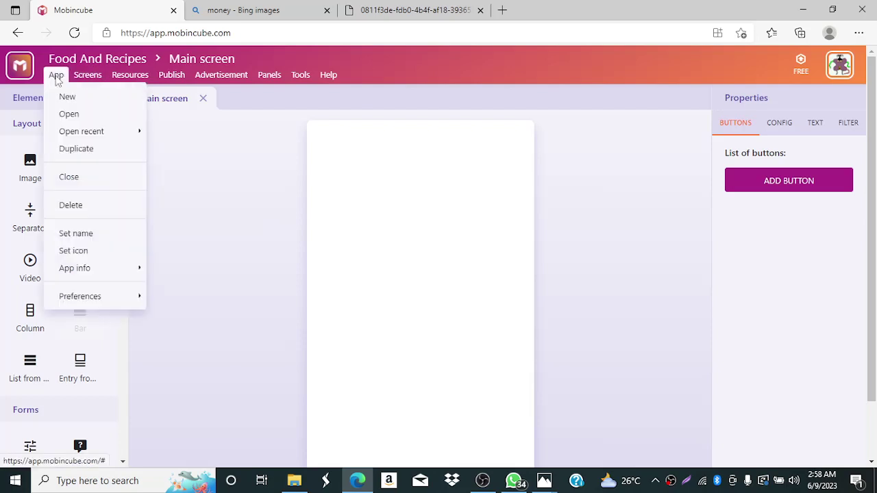
left_click(80, 254)
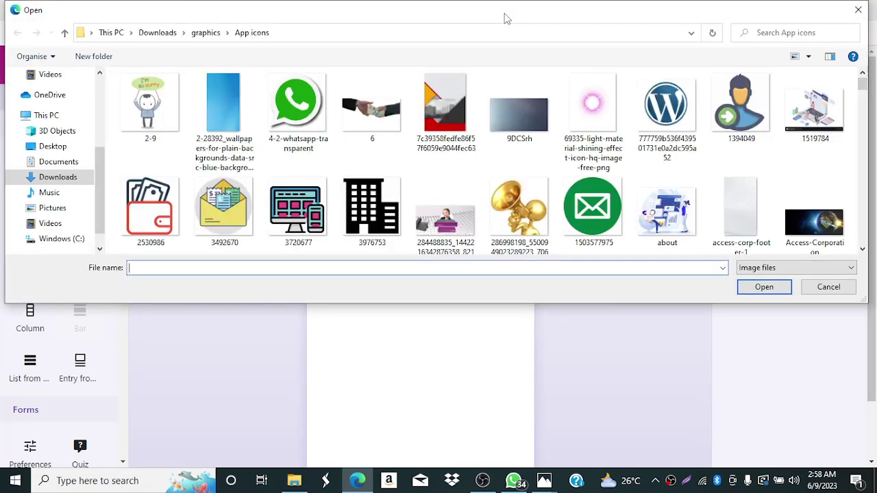
left_click(858, 10)
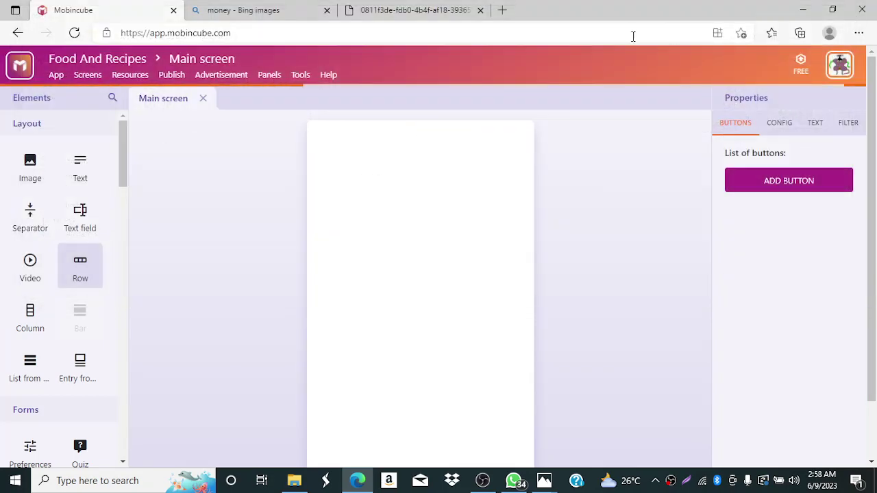
- Search the web for playstore in a new browser tab and open the Google Play store site
left_click(502, 10)
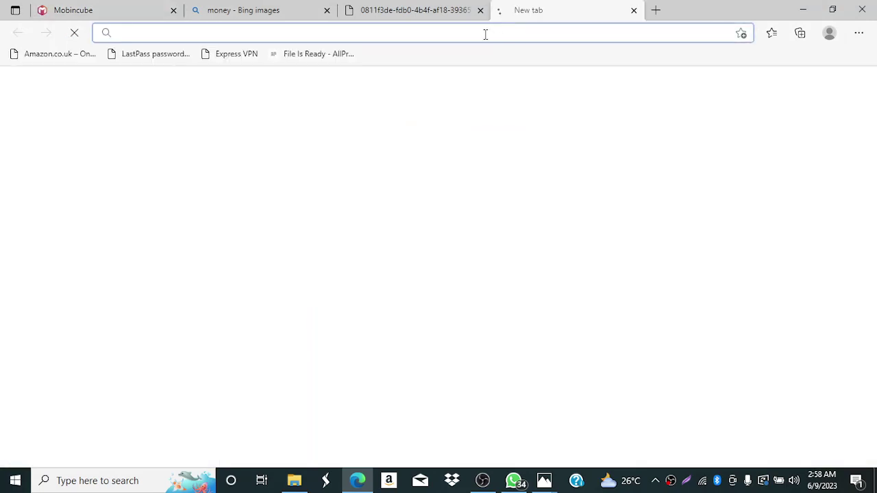
left_click(485, 34)
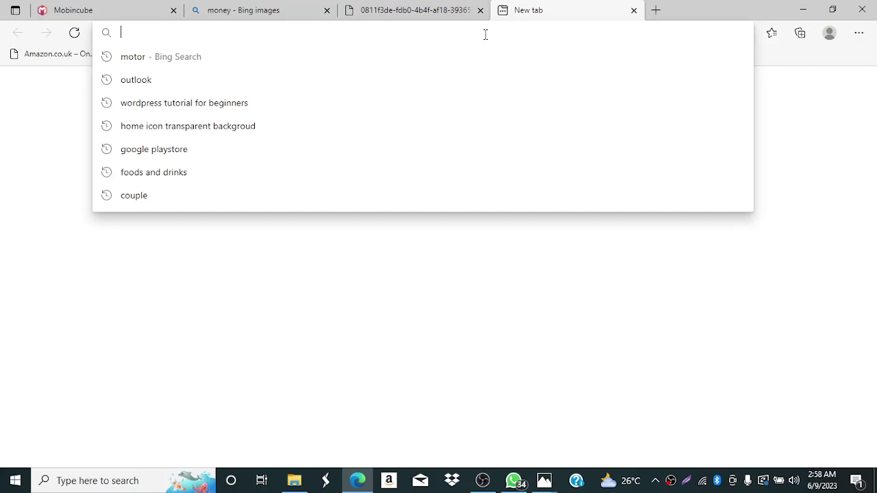
type("playstore")
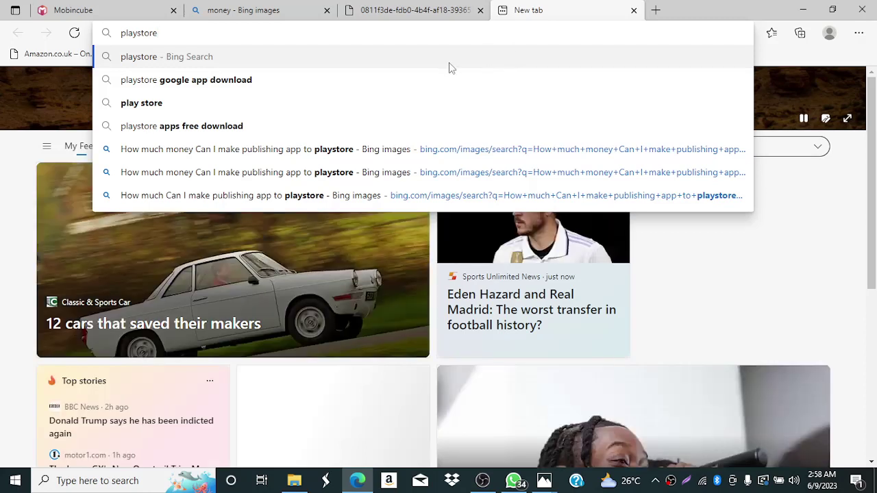
left_click(183, 62)
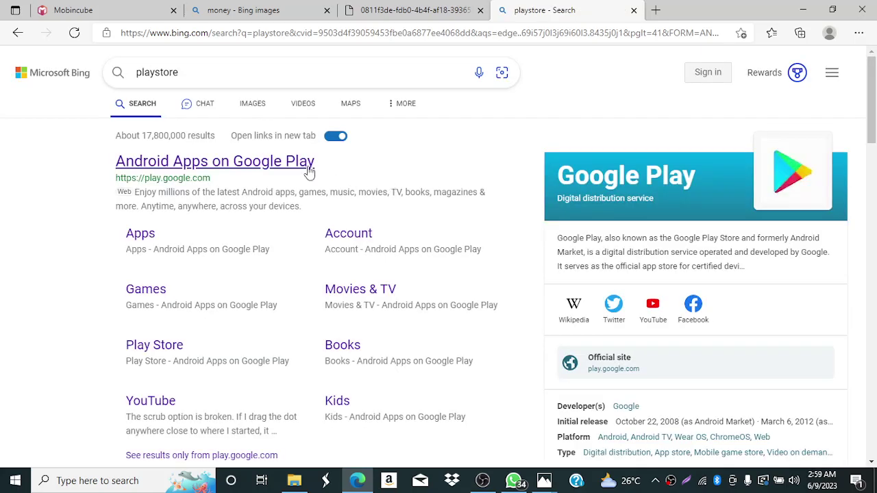
left_click(309, 172)
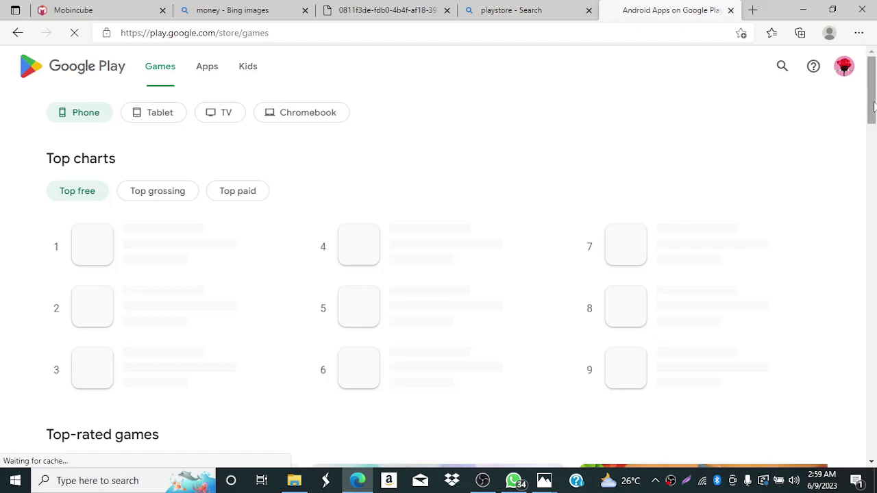
mouse_move(873, 103)
left_mouse_down()
mouse_move(874, 126)
mouse_move(874, 93)
left_mouse_up()
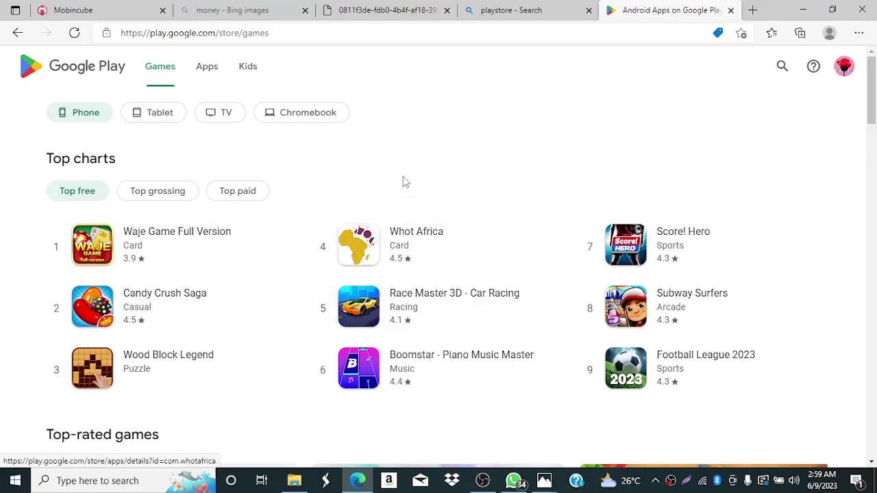
left_click(87, 12)
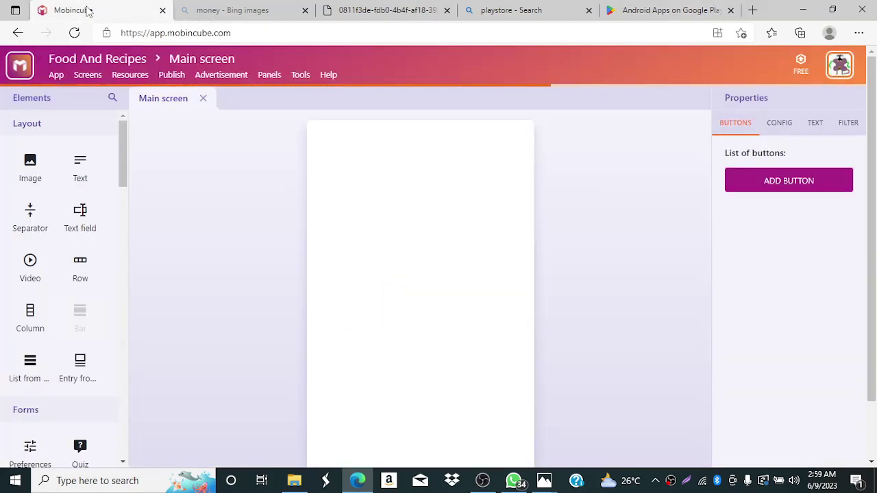
left_click(58, 77)
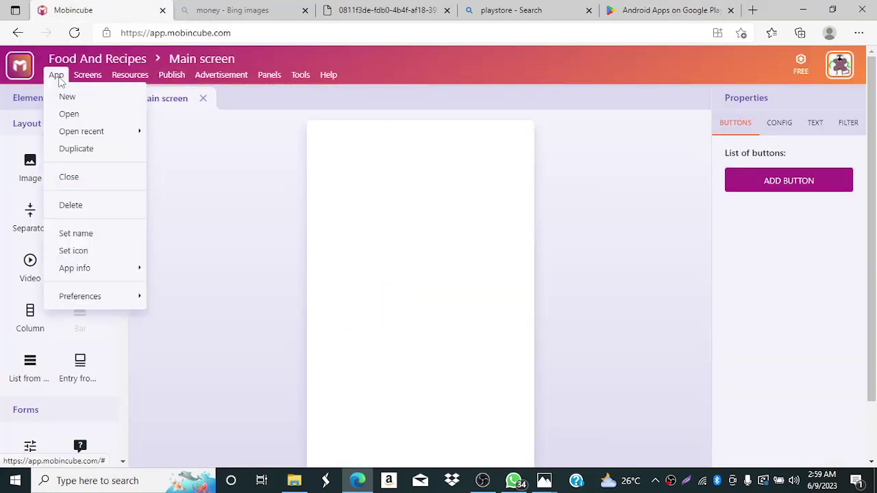
left_click(85, 252)
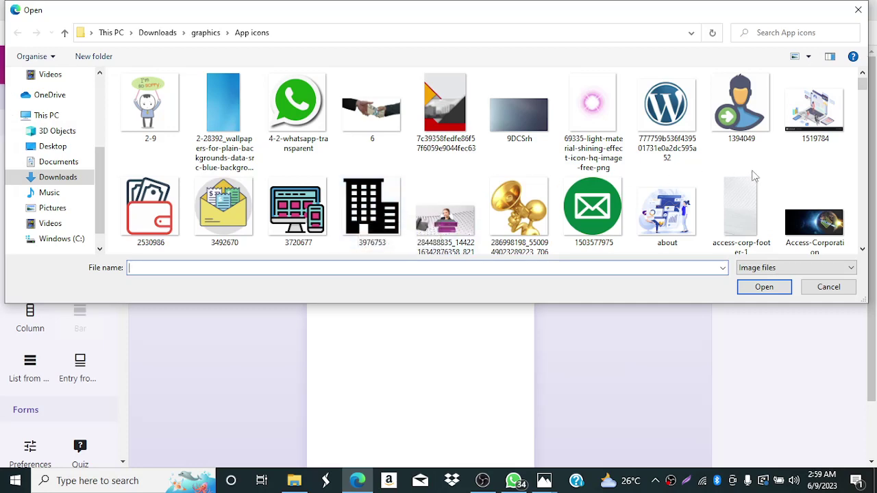
mouse_move(862, 86)
left_mouse_down()
mouse_move(866, 111)
mouse_move(863, 77)
left_mouse_up()
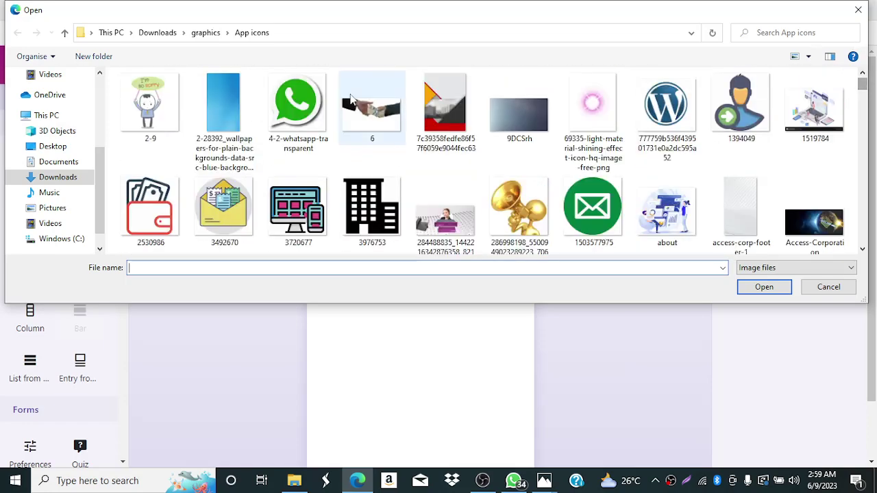
left_click(163, 36)
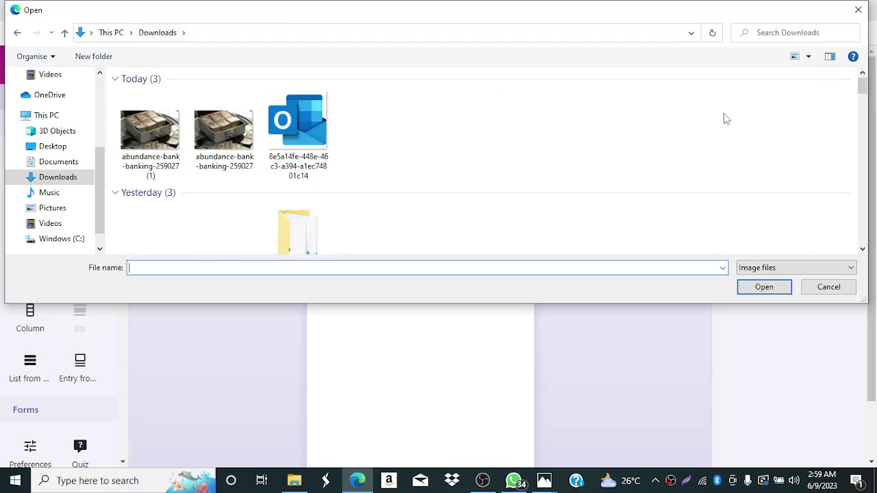
left_click(857, 10)
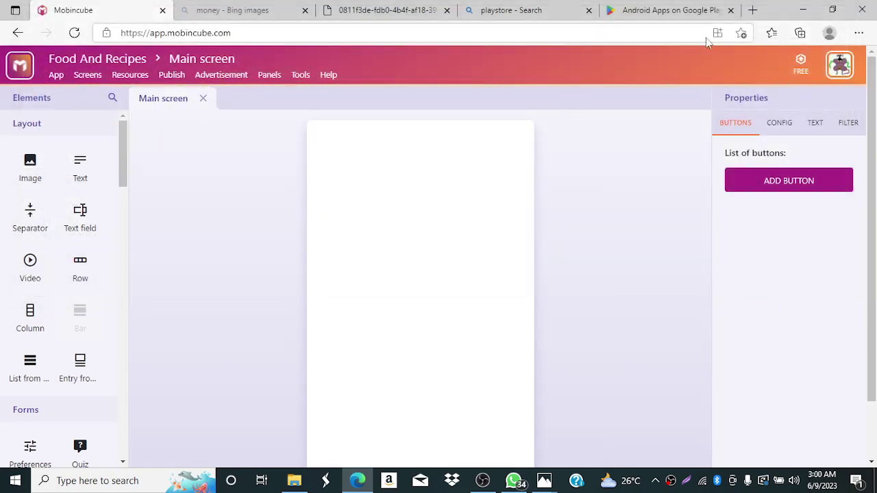
- Search Bing for images of foods and recipes, replacing the earlier playstore query
left_click(528, 17)
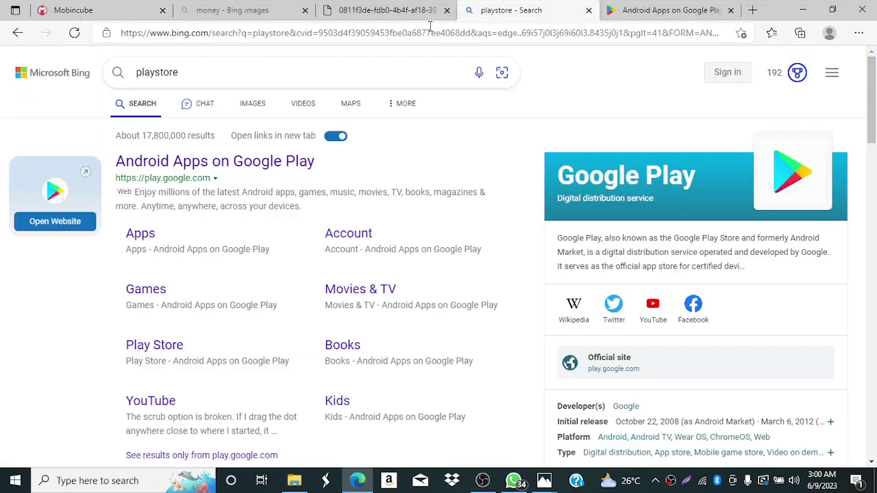
left_click_drag(288, 79, 118, 80)
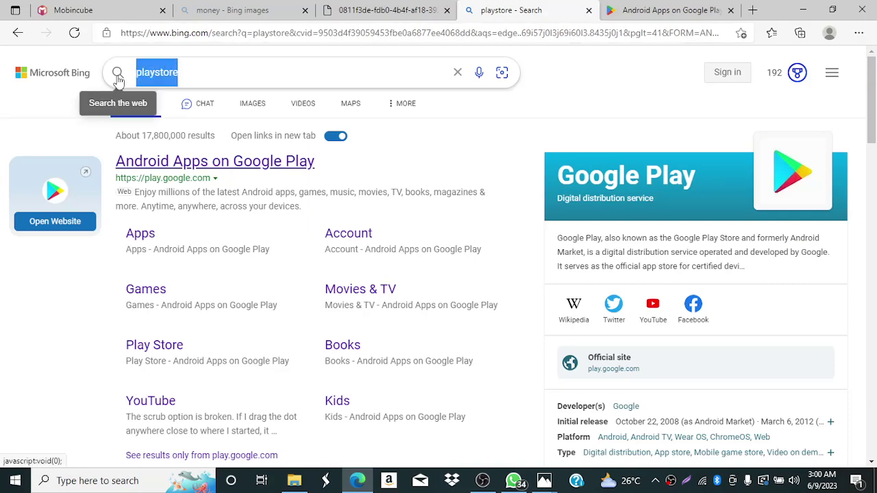
type("fo")
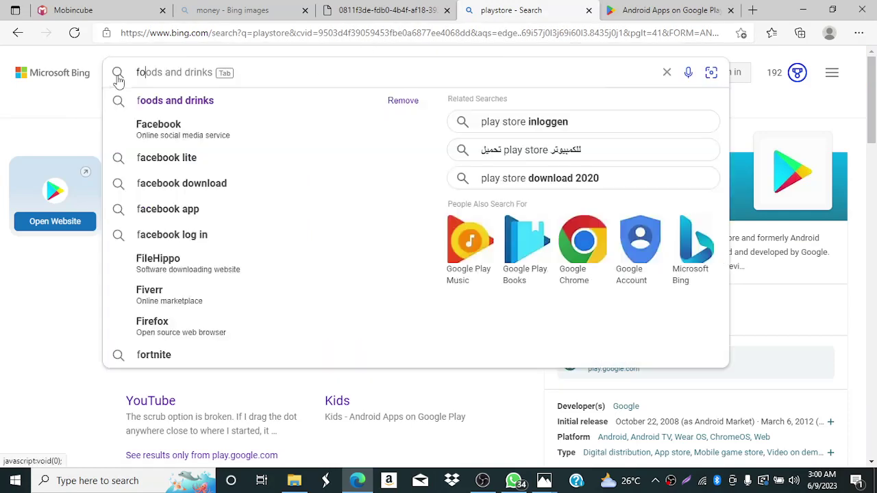
type("ods and reci")
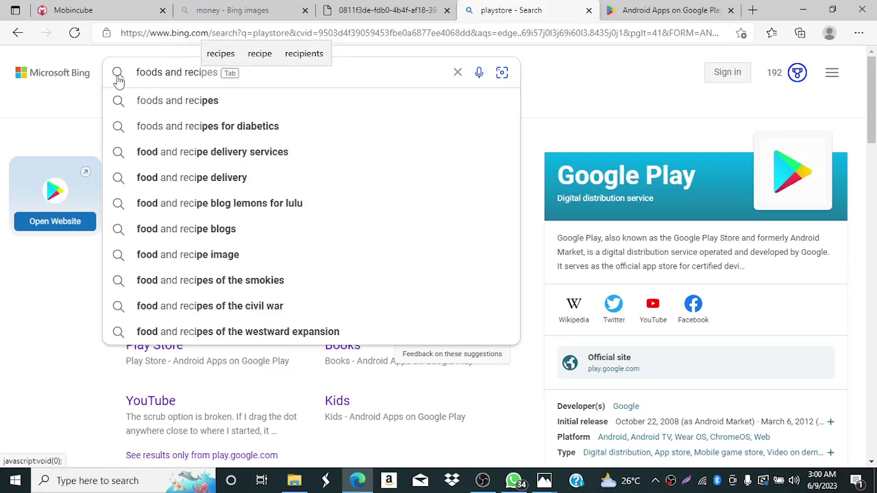
type("pes")
key("Return")
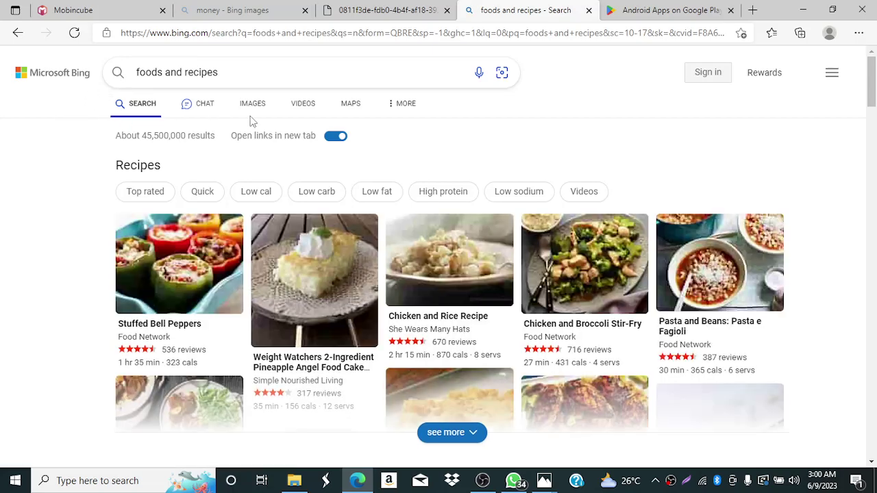
left_click(253, 108)
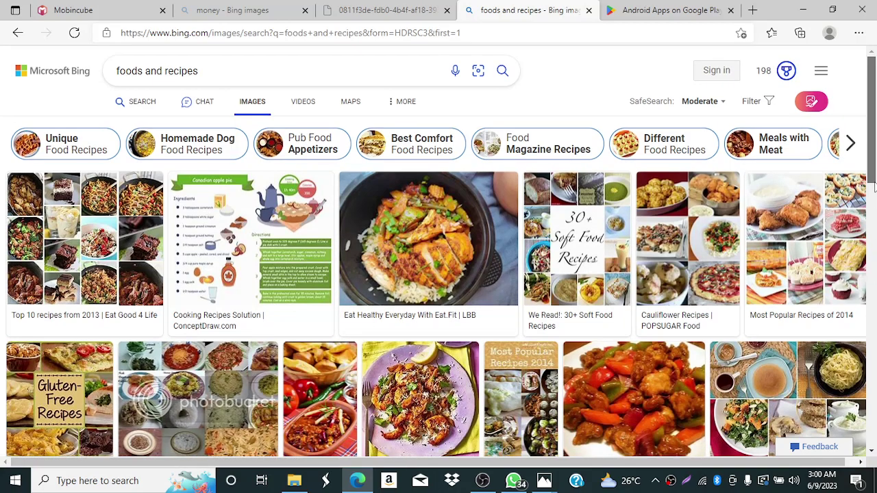
- Open the Thai food stir-fry picture from the image results and look through its related images
left_click_drag(875, 186, 875, 260)
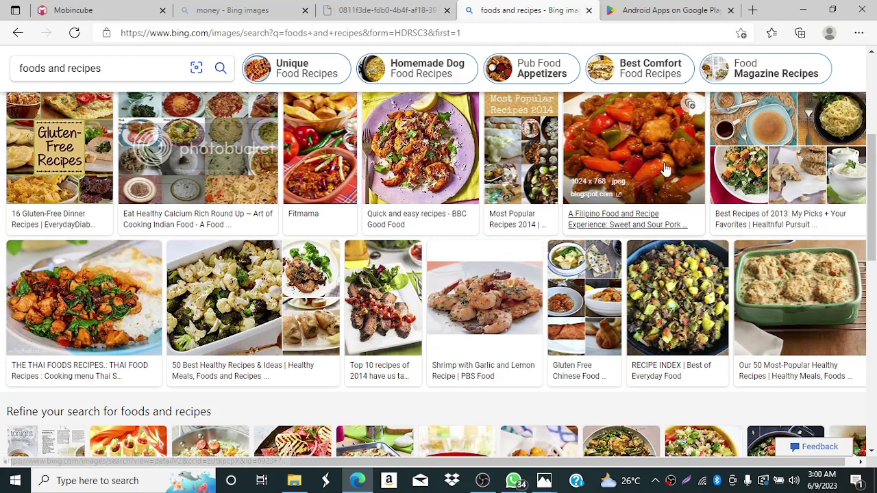
left_click(93, 283)
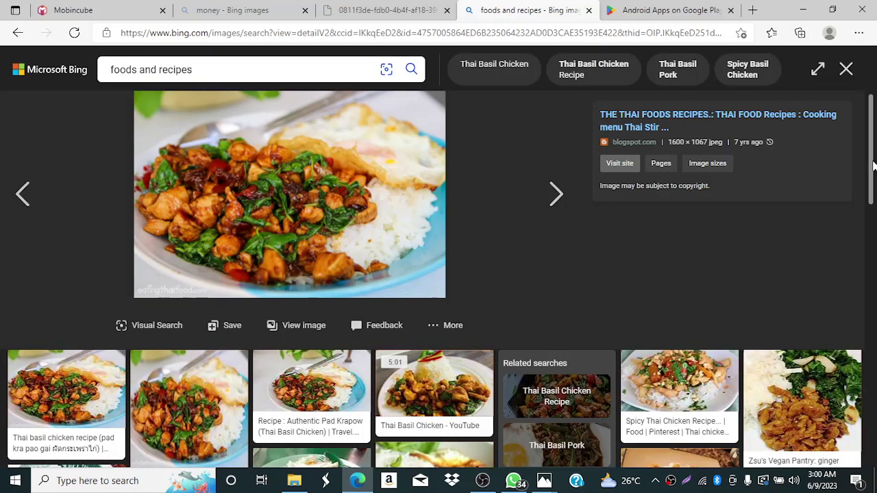
scroll(872, 170, "down", 3)
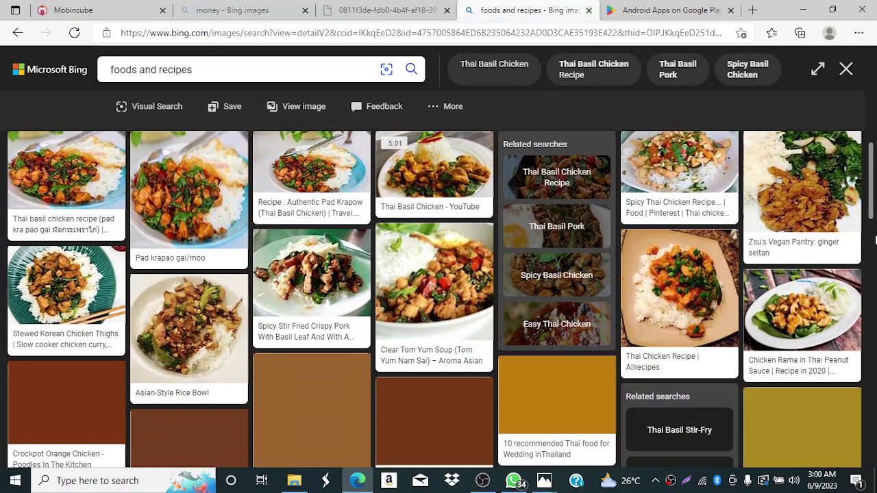
scroll(875, 238, "up", 3)
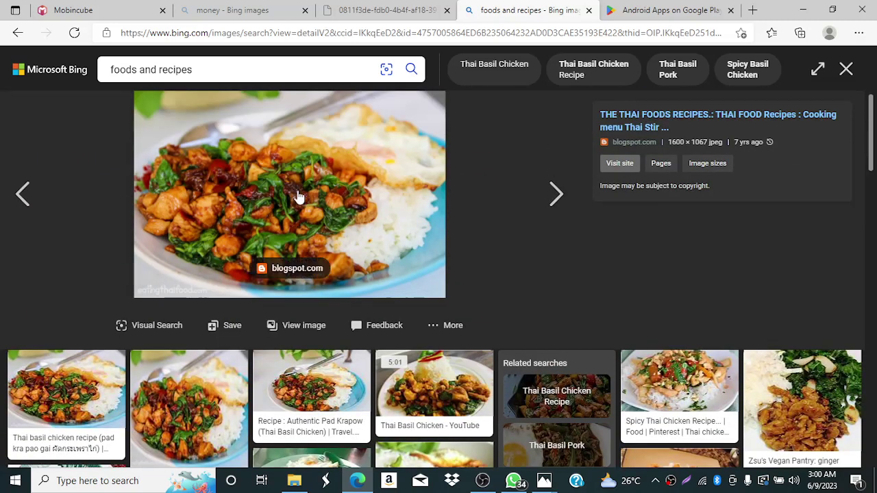
right_click(291, 196)
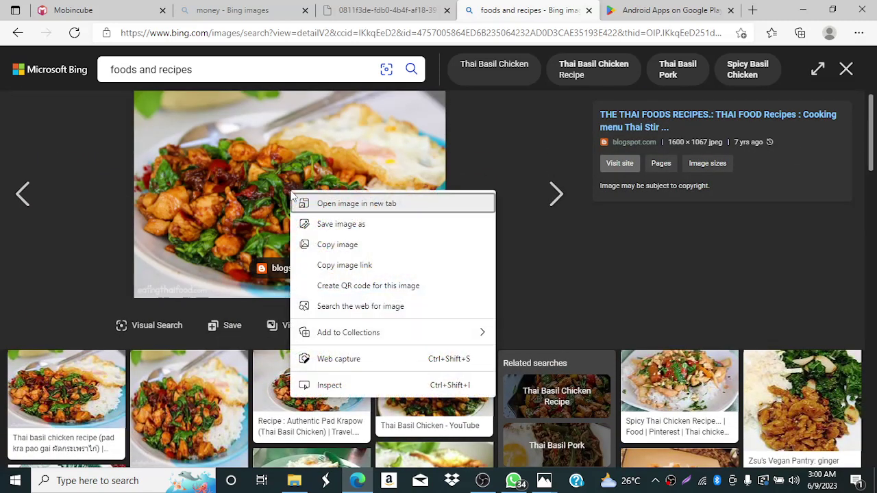
left_click(342, 226)
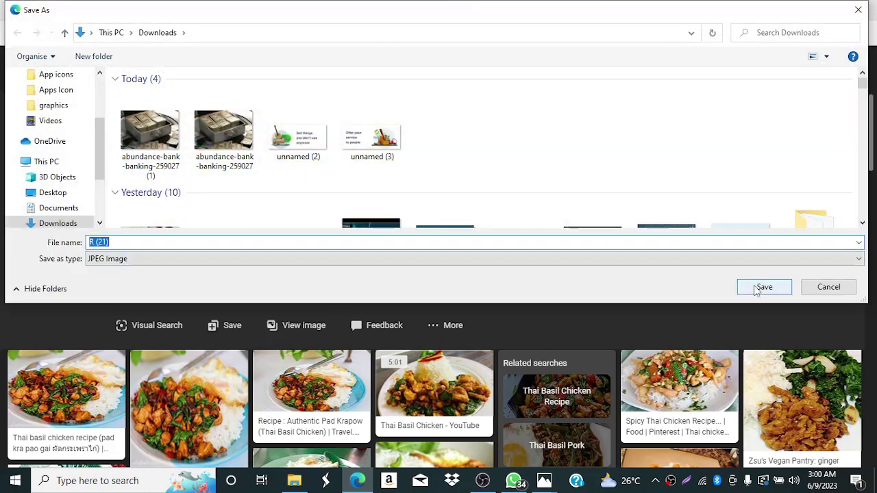
left_click(857, 10)
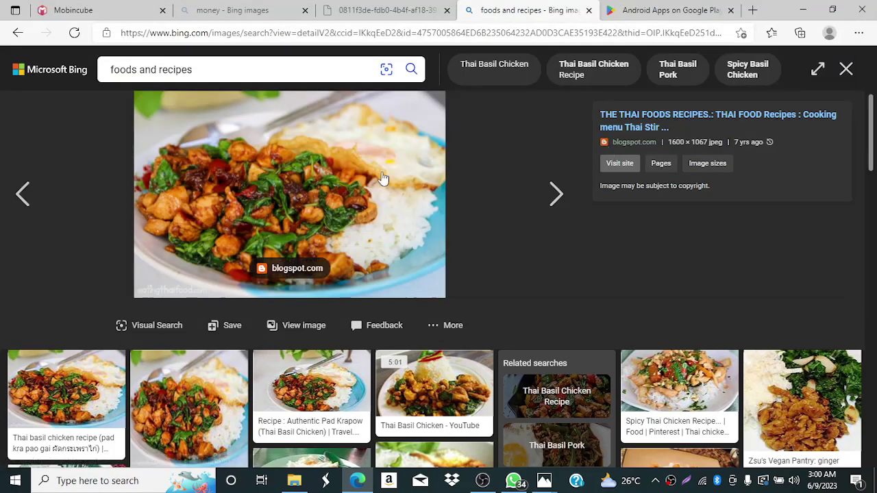
right_click(383, 178)
left_click(418, 205)
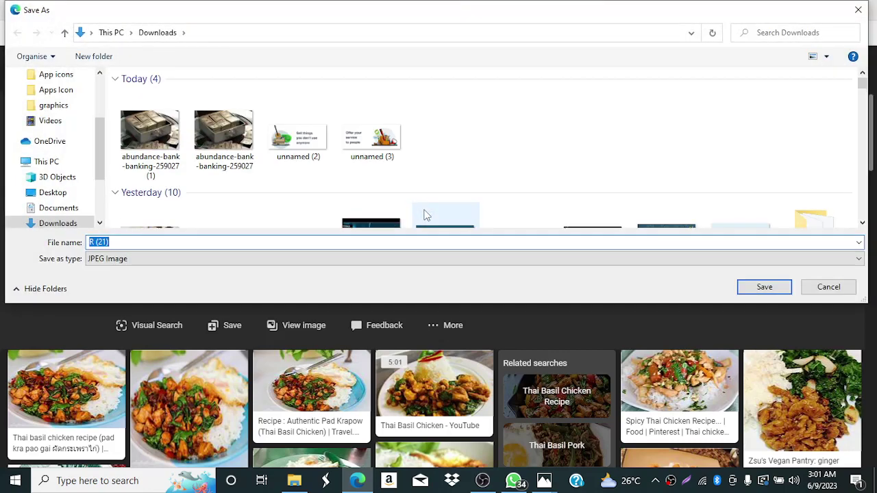
left_click(858, 10)
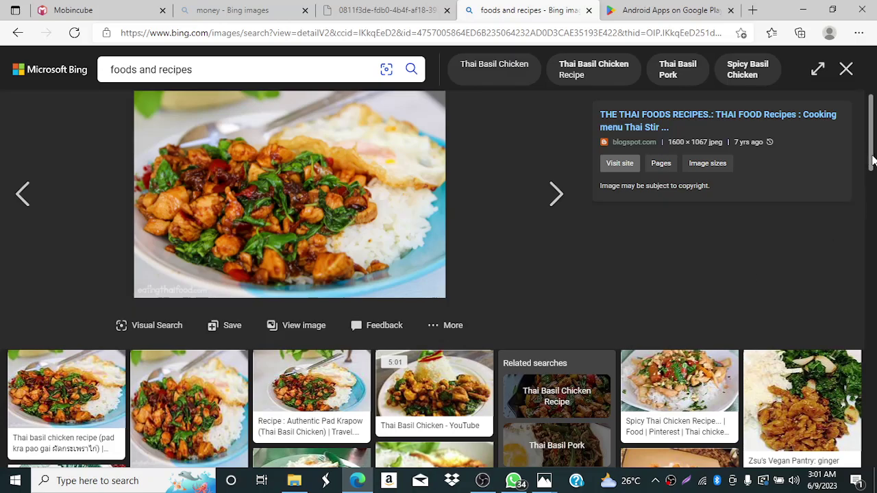
- Open the Healthier One Pan Orange Chicken and Broccoli image from the related pictures and save it as a JPEG in Downloads
left_click_drag(873, 160, 873, 360)
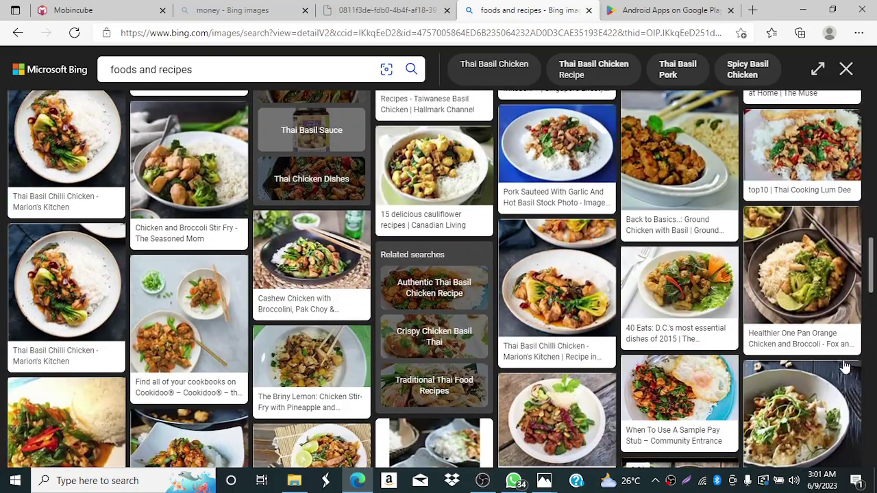
left_click(808, 285)
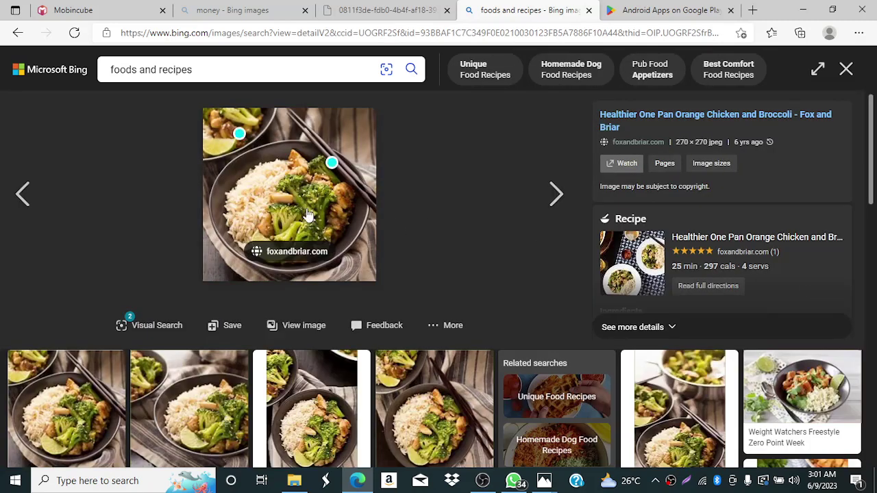
right_click(307, 215)
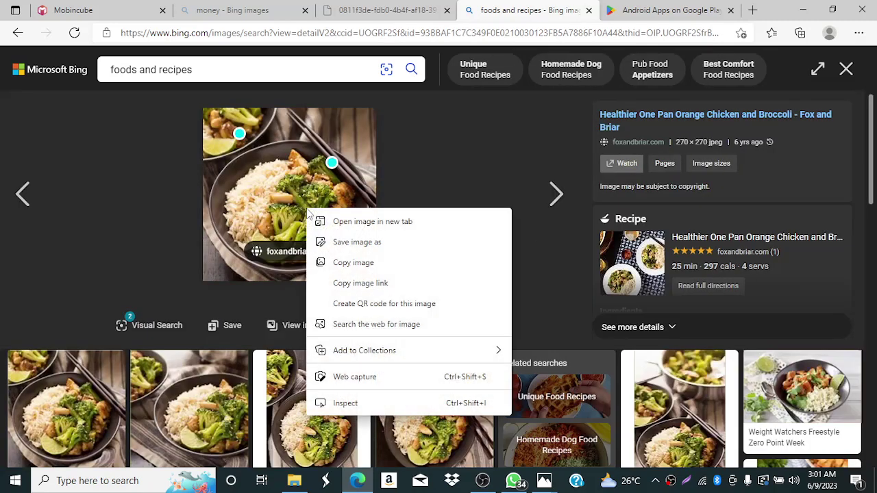
left_click(344, 248)
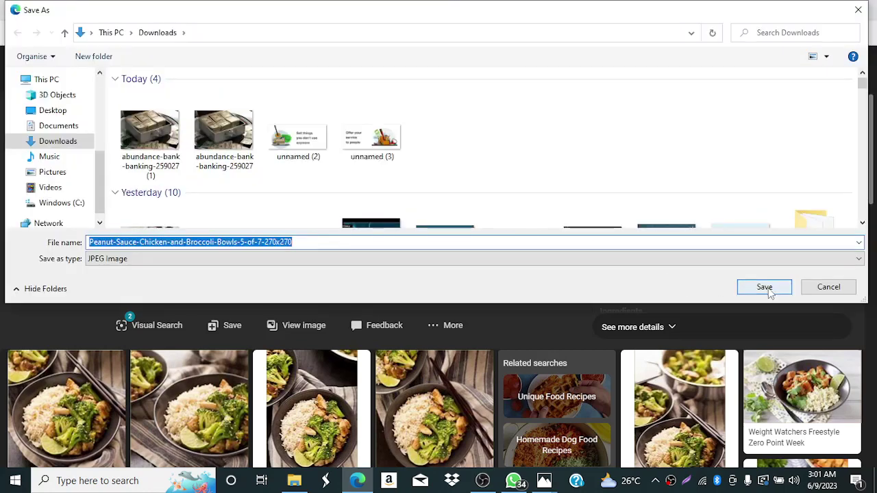
left_click(765, 288)
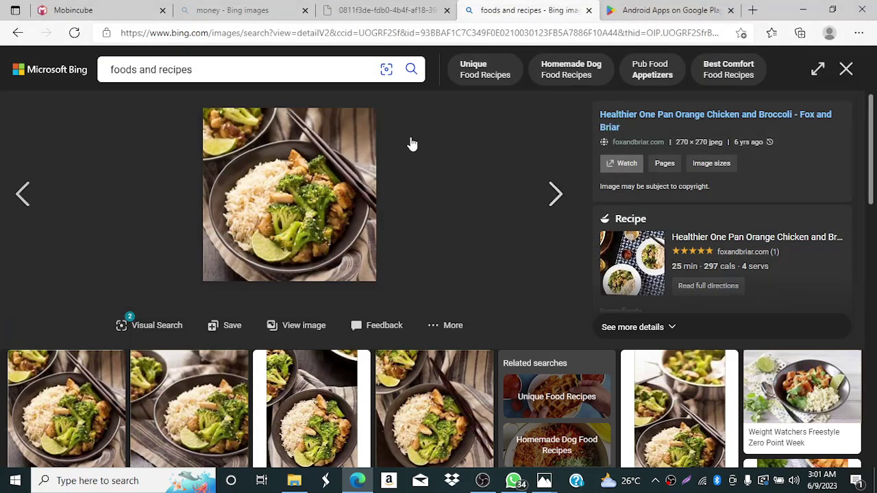
- Switch back to Mobincube, start setting the app icon and browse the file chooser to the Downloads folder
left_click(124, 12)
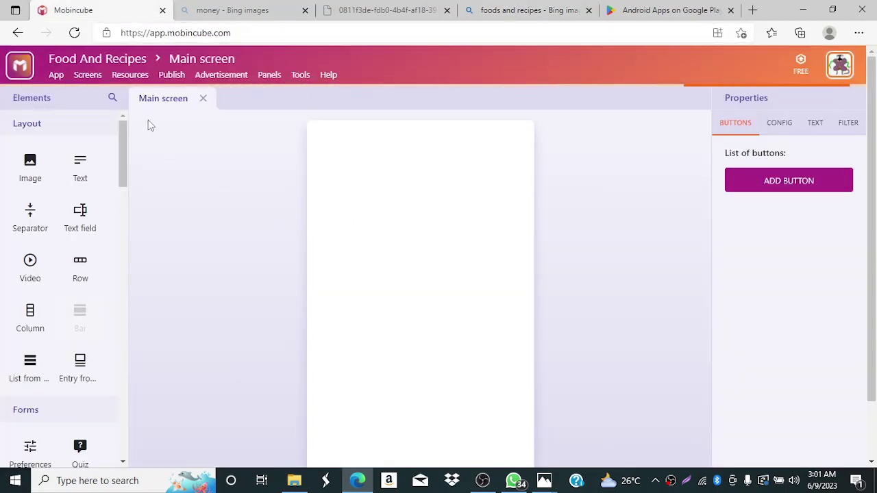
left_click(58, 78)
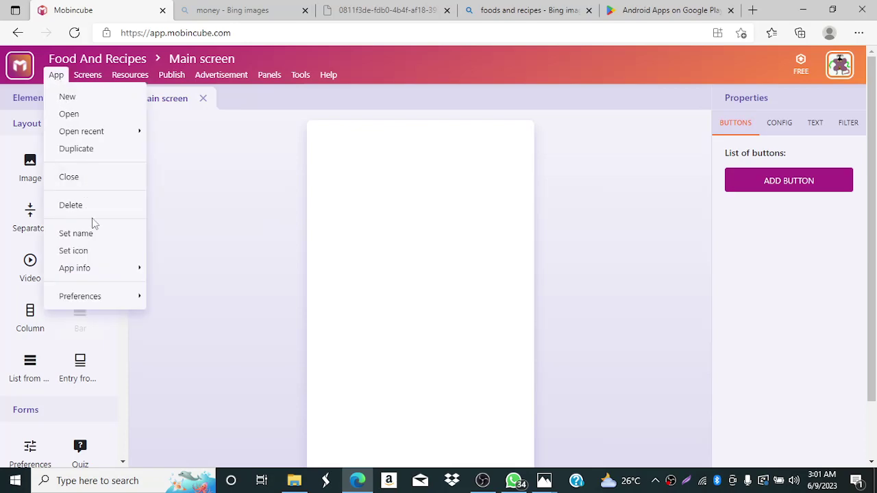
left_click(94, 249)
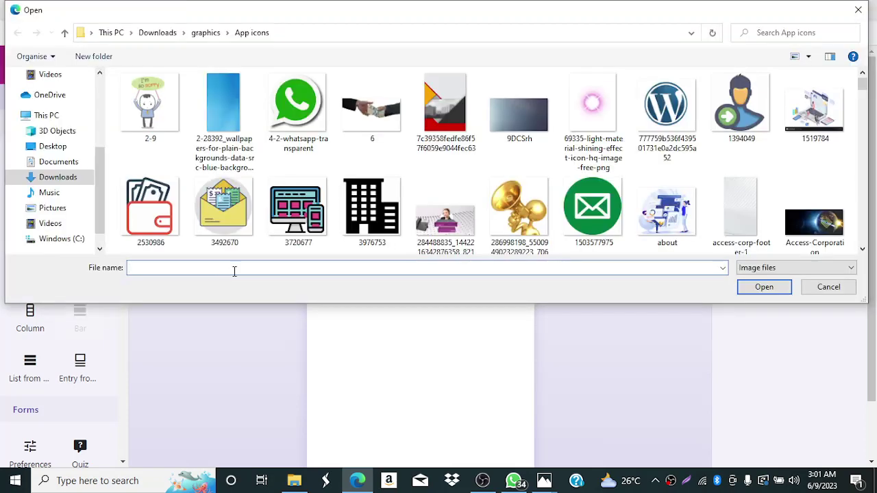
left_click(159, 34)
scroll(162, 127, "down", 5)
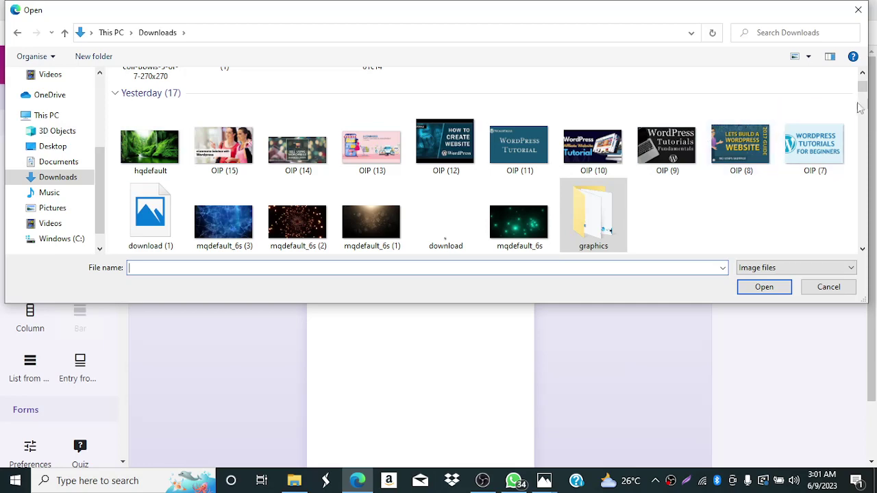
left_click(863, 74)
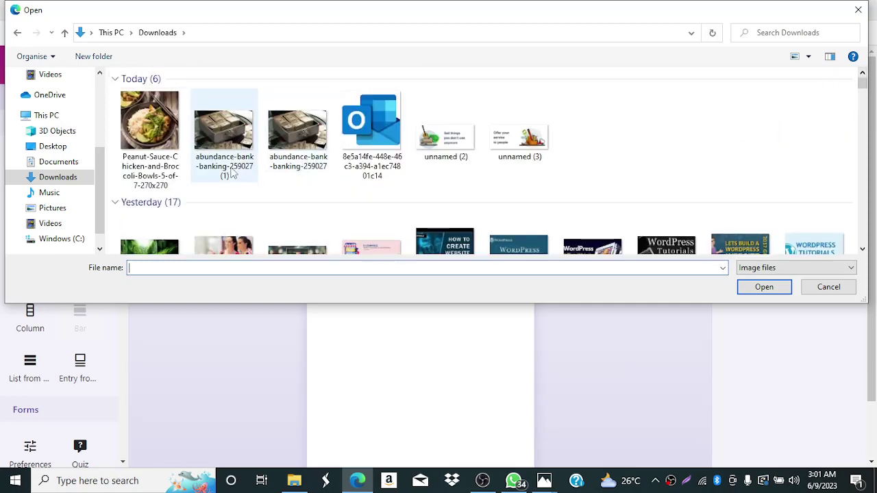
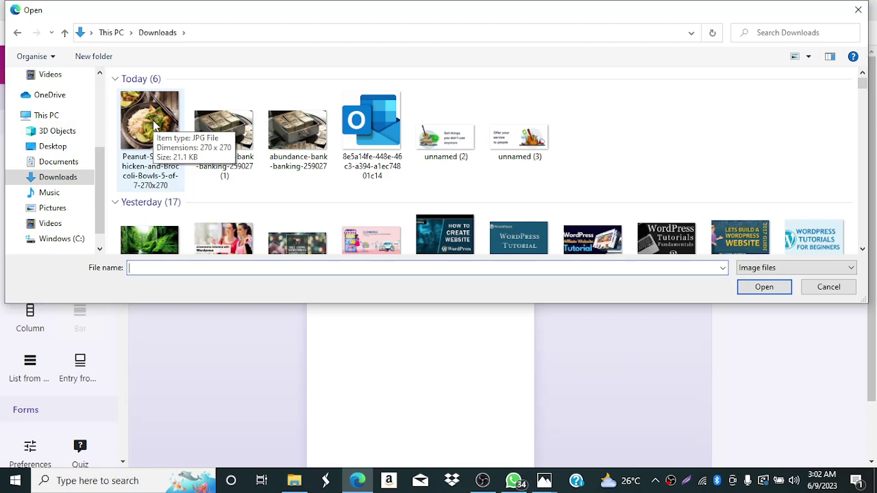
- Open the Peanut-Sauce-Chicken-and-Broccoli-Bowls-5-of-7-270x270 picture for editing in Paint from the file chooser
double_click(152, 120)
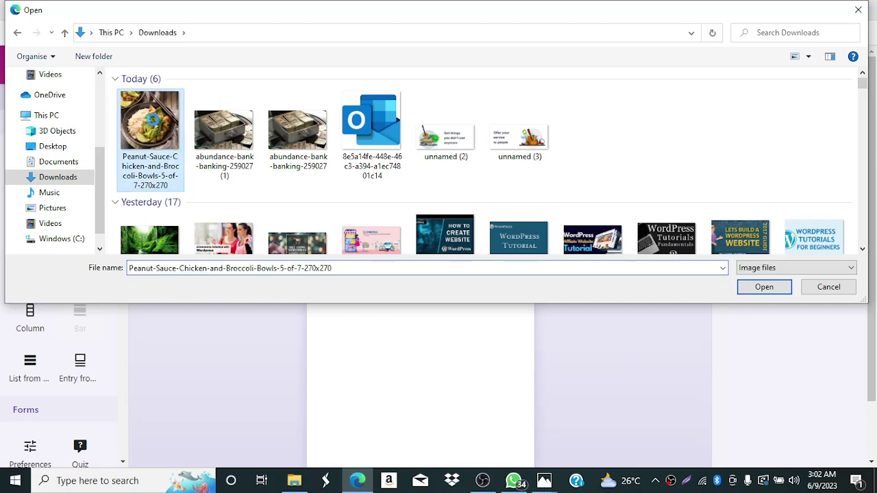
right_click(155, 123)
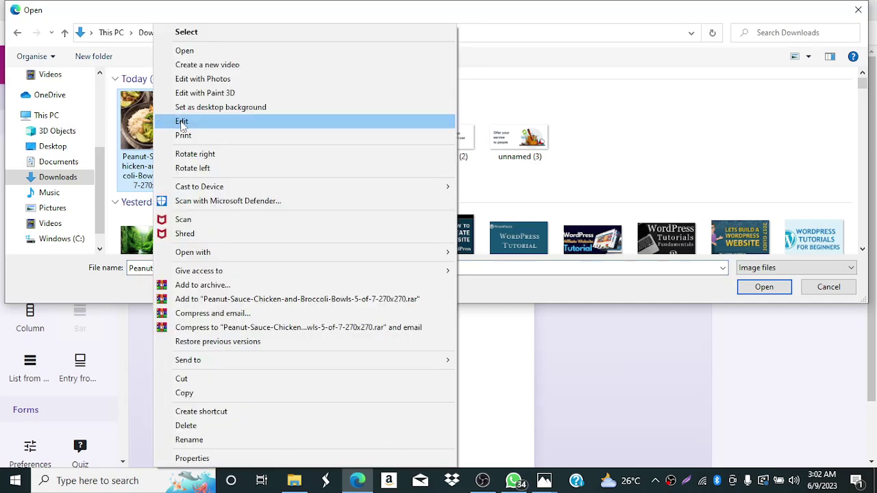
left_click(181, 121)
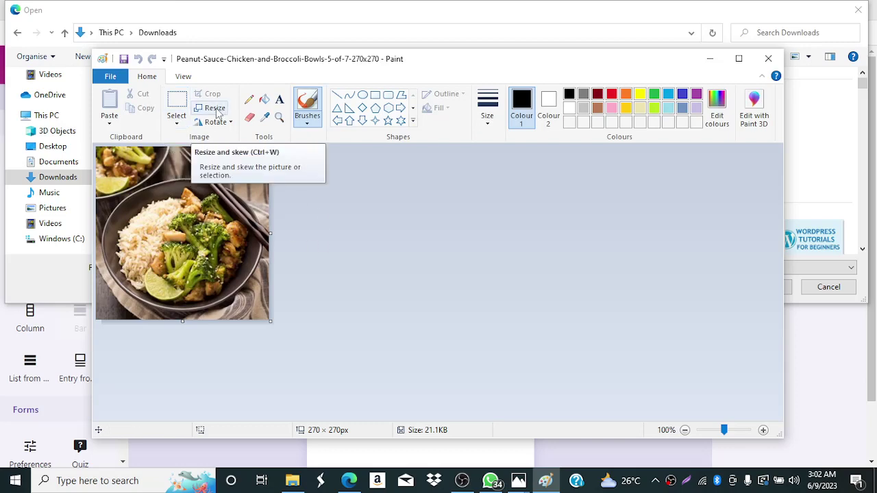
- Resize the picture by pixels to 512 × 512 with the aspect ratio maintained
left_click(216, 113)
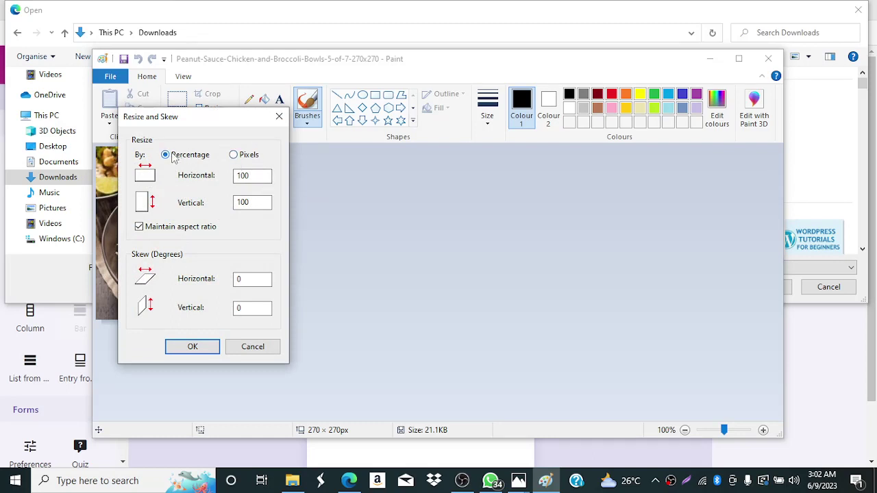
left_click(234, 155)
left_click(261, 202)
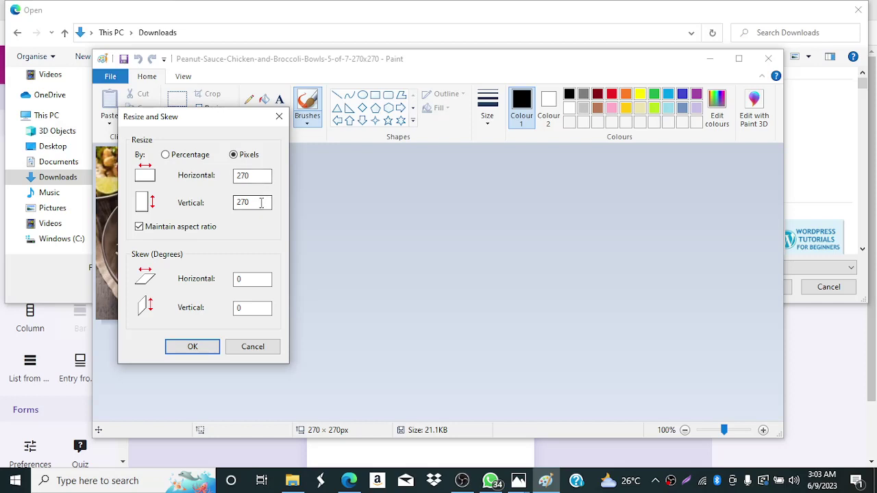
double_click(247, 202)
left_click(258, 176)
left_click_drag(258, 176, 228, 179)
type("512")
left_click(204, 347)
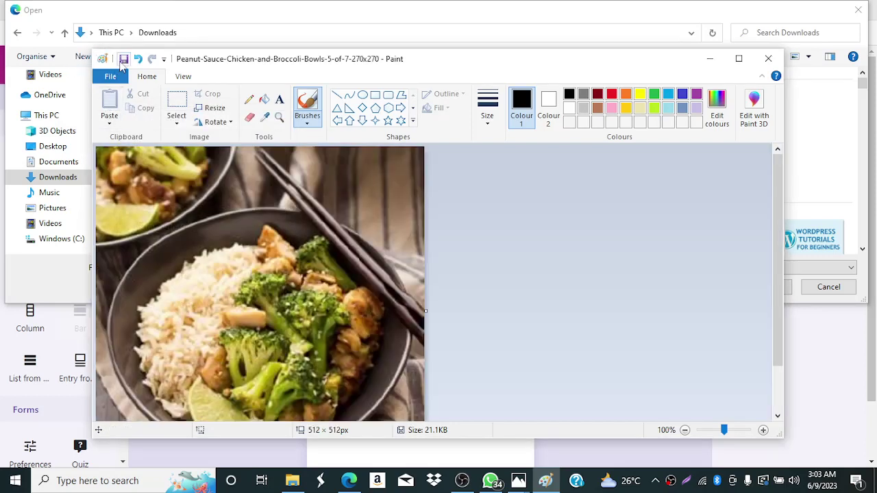
- Save the resized picture, close Paint and use the picture as the app's icon
left_click(123, 60)
left_click(768, 60)
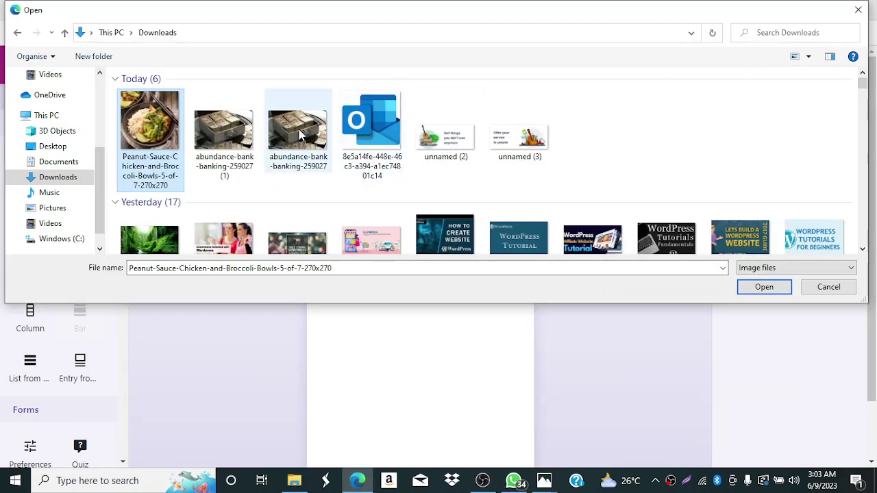
double_click(148, 128)
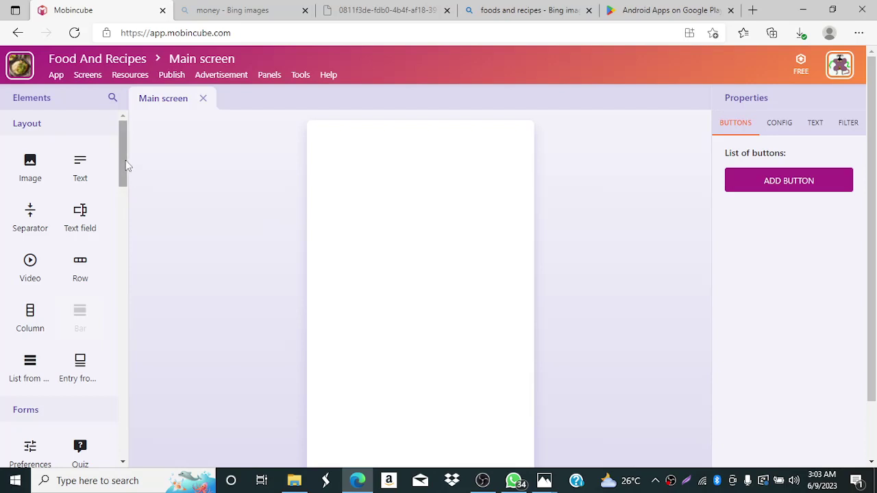
- Set the Android package name in the app's App id information to com.mobincube.foods.and.recipes and close the information window
left_click(56, 75)
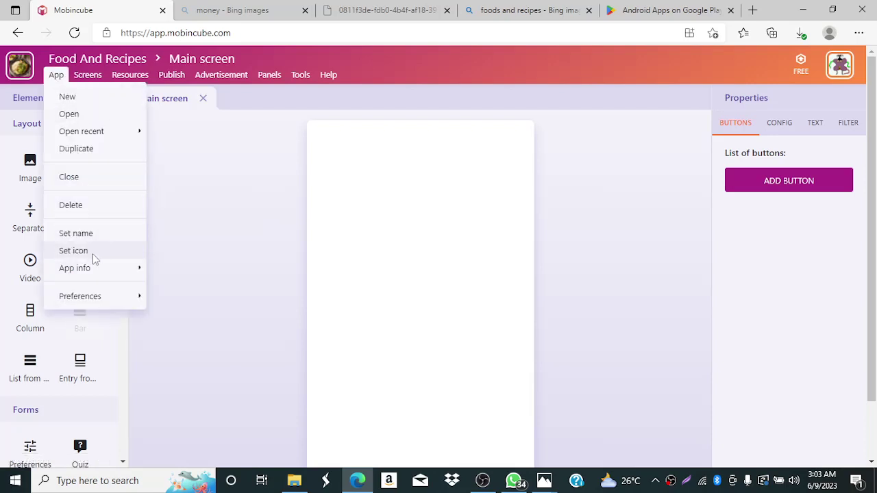
mouse_move(92, 268)
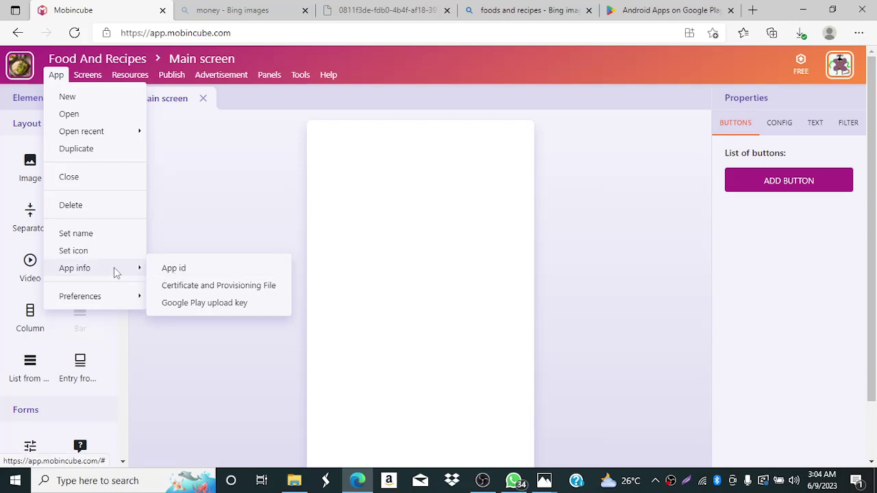
left_click(192, 273)
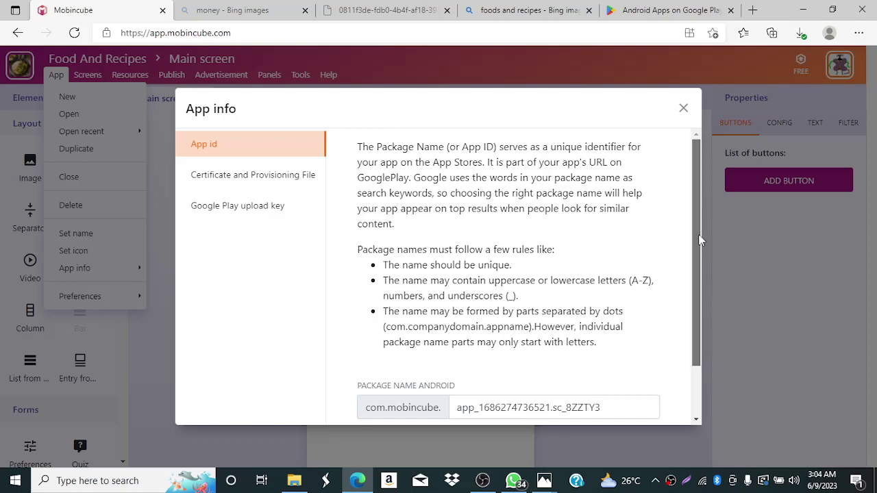
left_click_drag(699, 246, 699, 295)
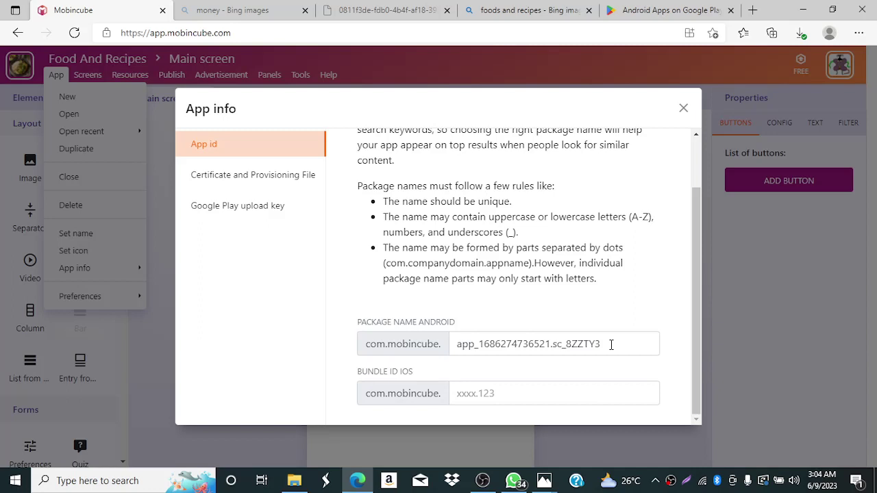
left_click_drag(611, 344, 671, 341)
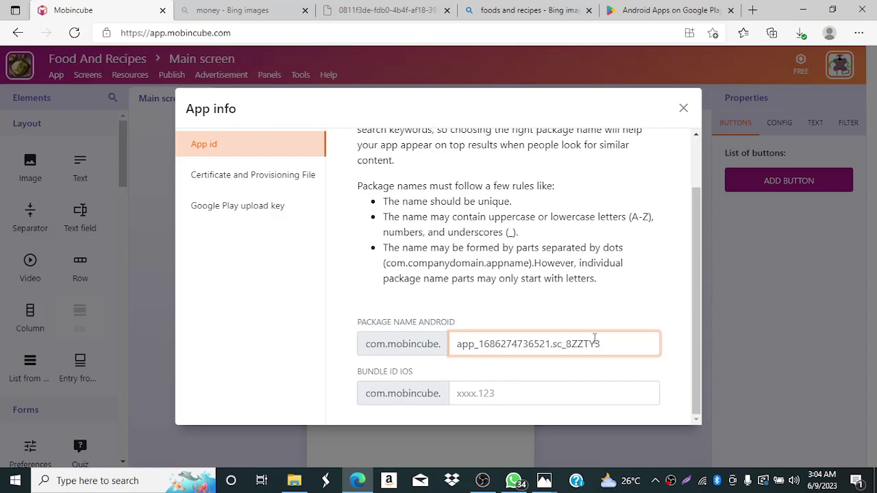
left_click_drag(602, 343, 440, 361)
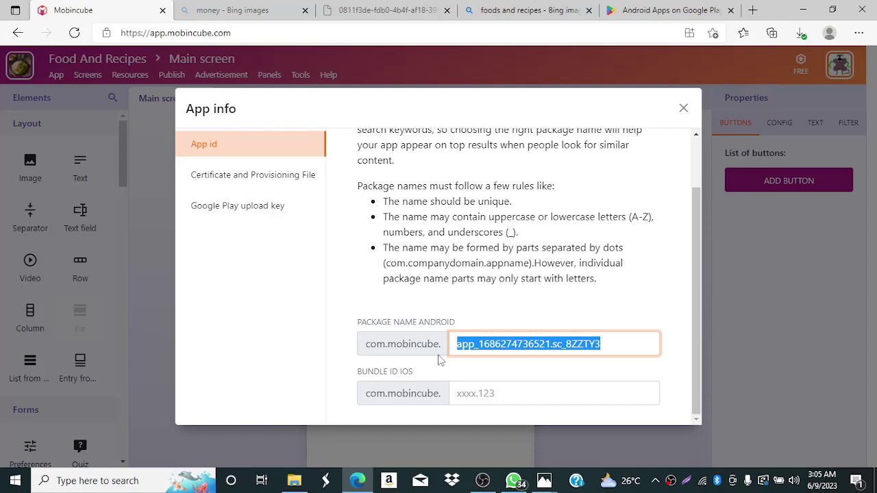
type("foo")
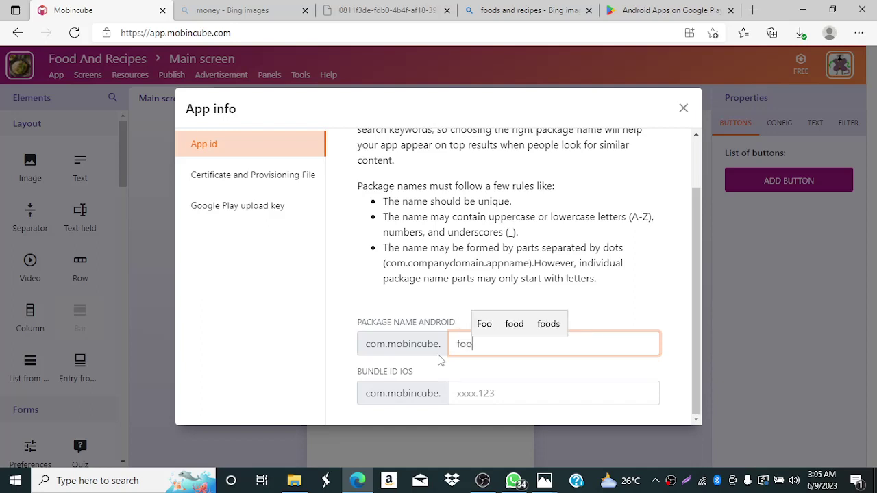
type("ds.")
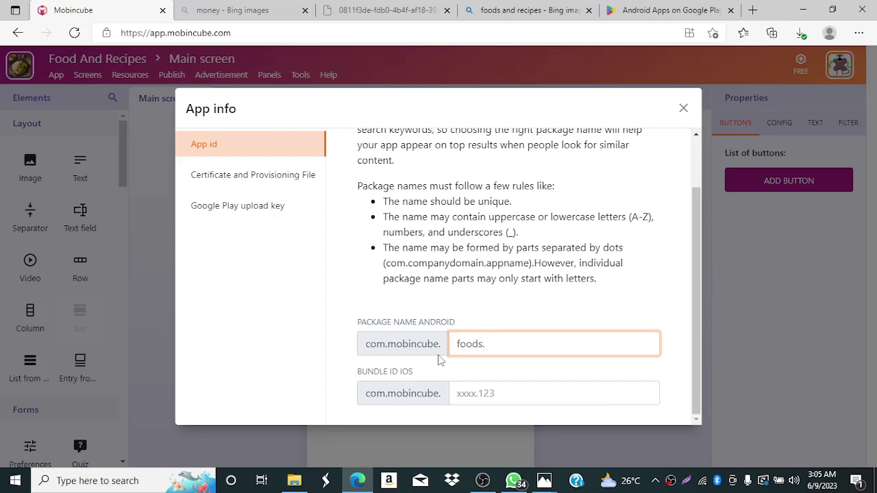
type("and")
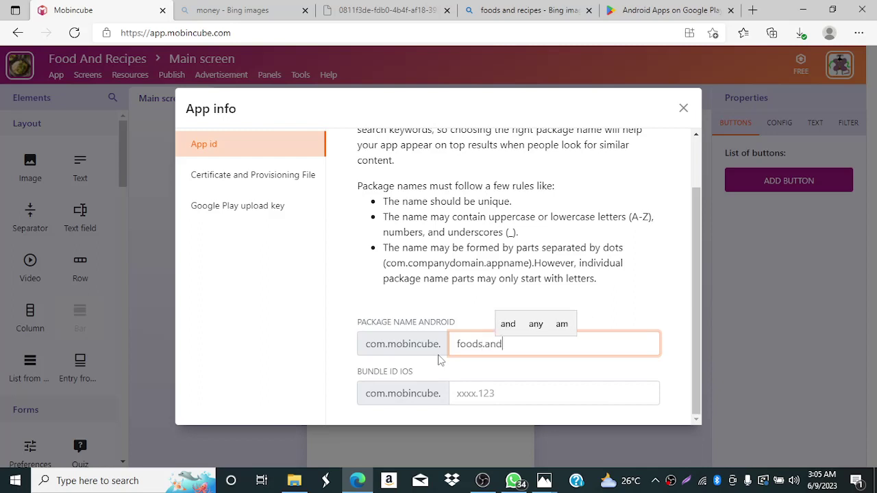
type(".rec")
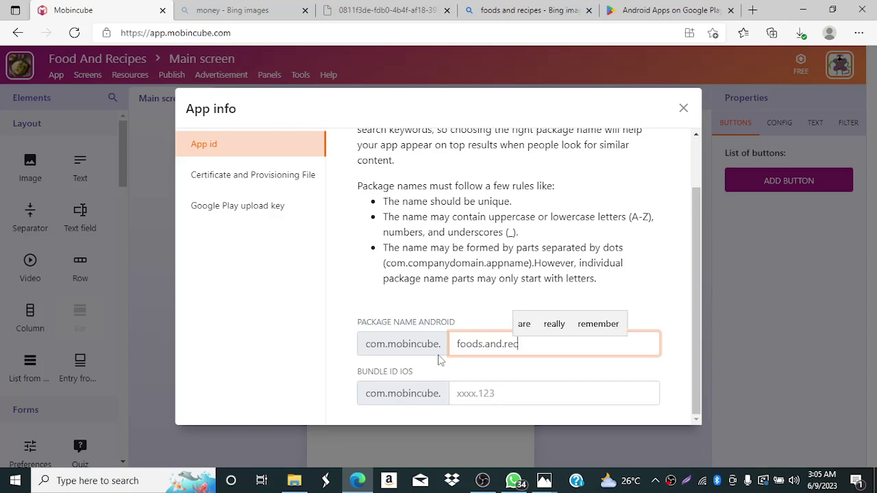
type("ipes")
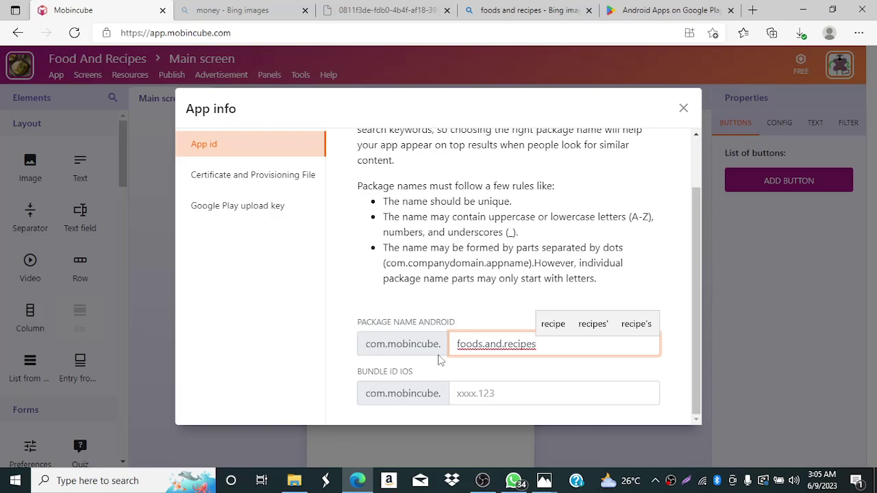
left_click(631, 369)
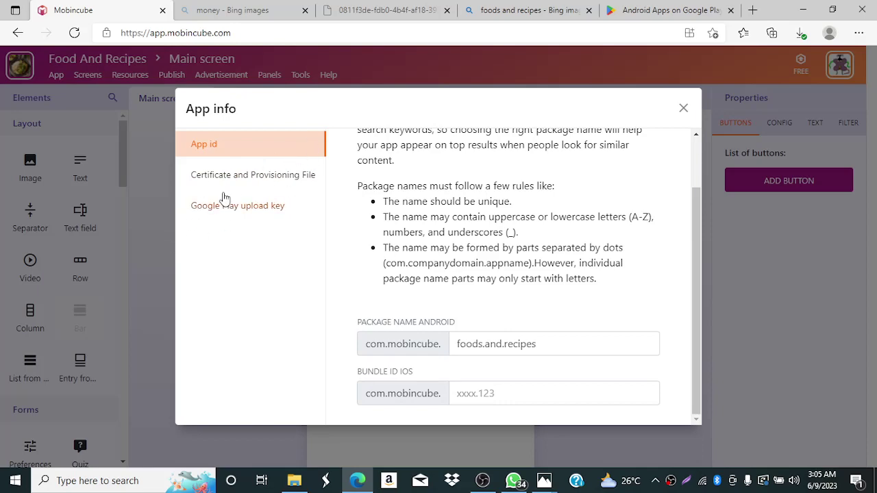
left_click(684, 109)
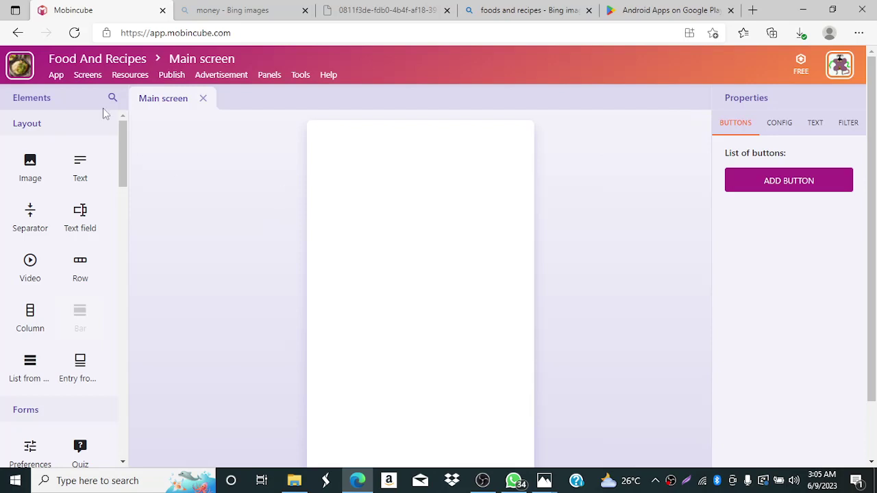
- Try to turn off the app's initial splash preference and dismiss the account upgrade offer
left_click(56, 76)
mouse_move(98, 278)
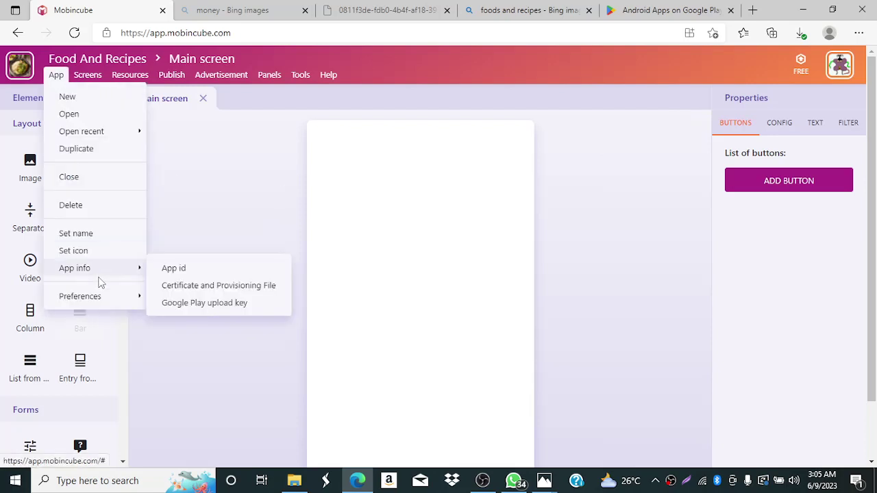
mouse_move(136, 306)
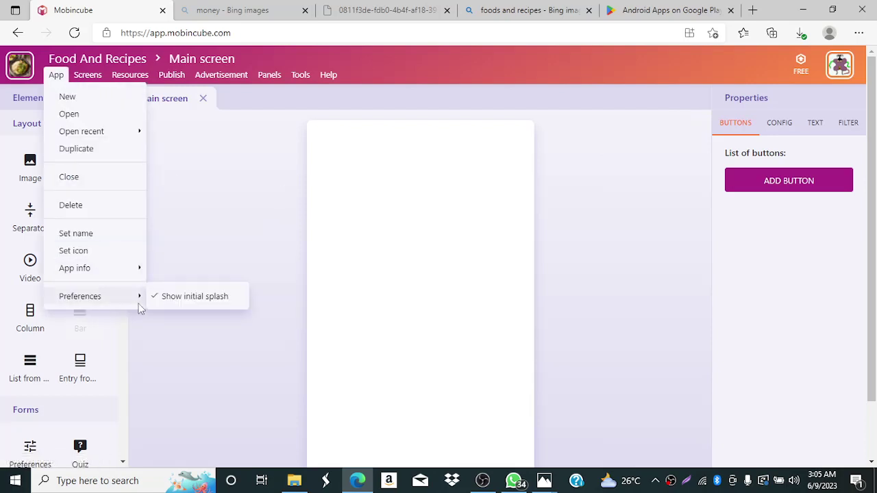
left_click(195, 297)
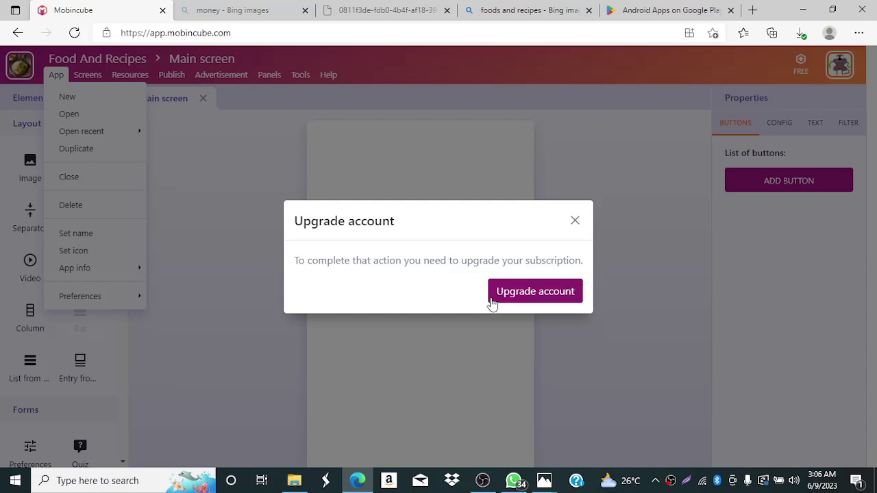
left_click(574, 222)
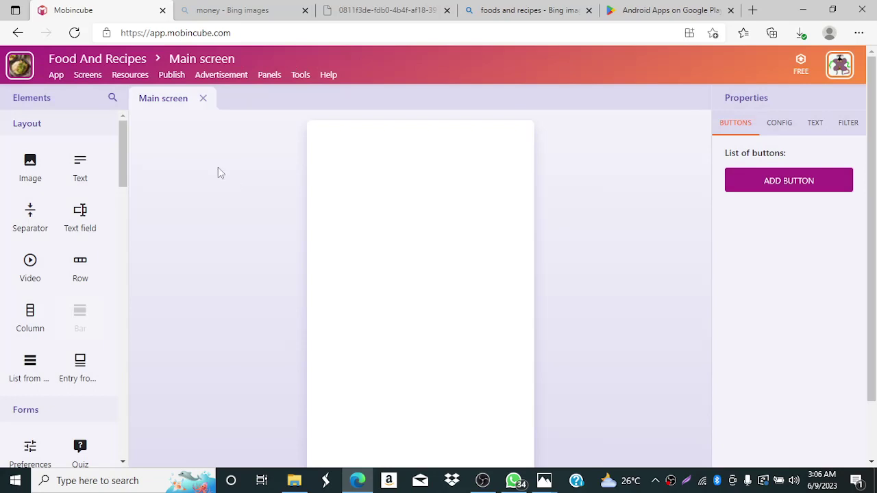
left_click(55, 76)
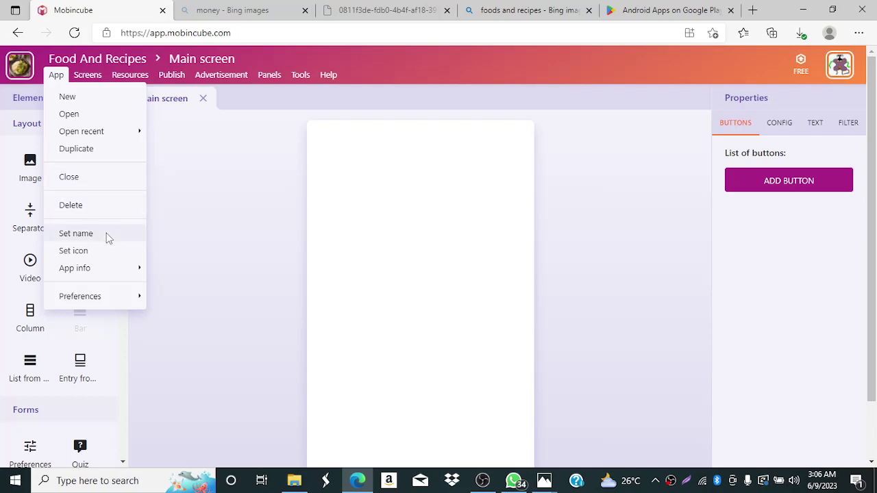
mouse_move(113, 272)
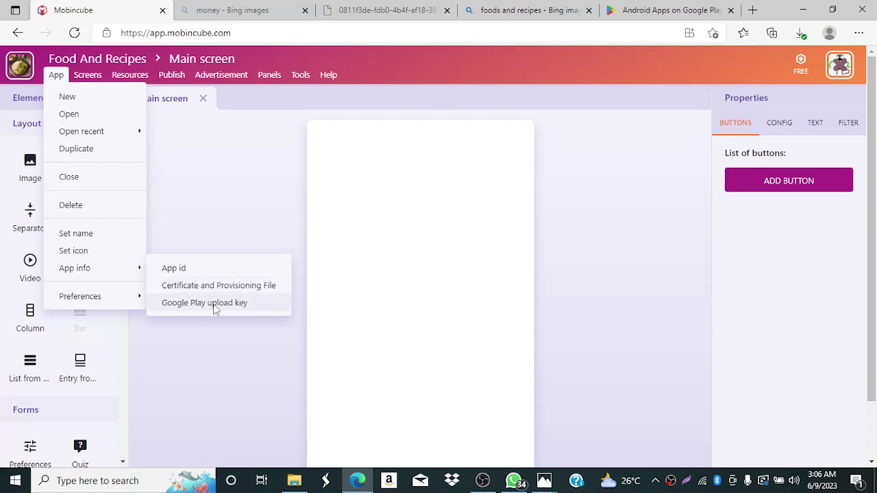
mouse_move(95, 296)
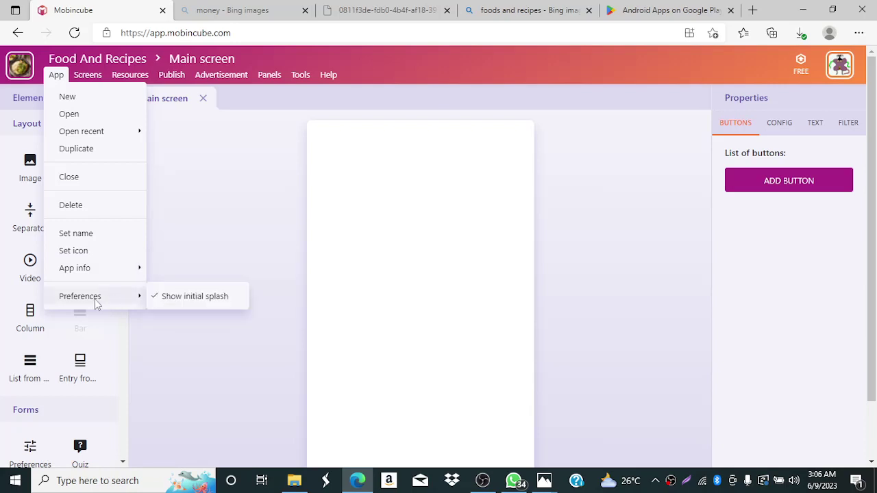
left_click(235, 228)
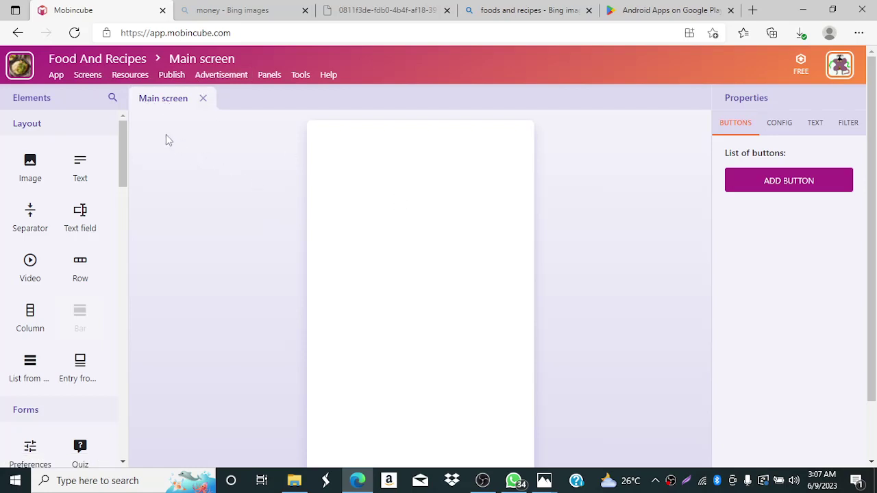
- Add a new blank screen to the app and place an Image element on it
left_click(94, 81)
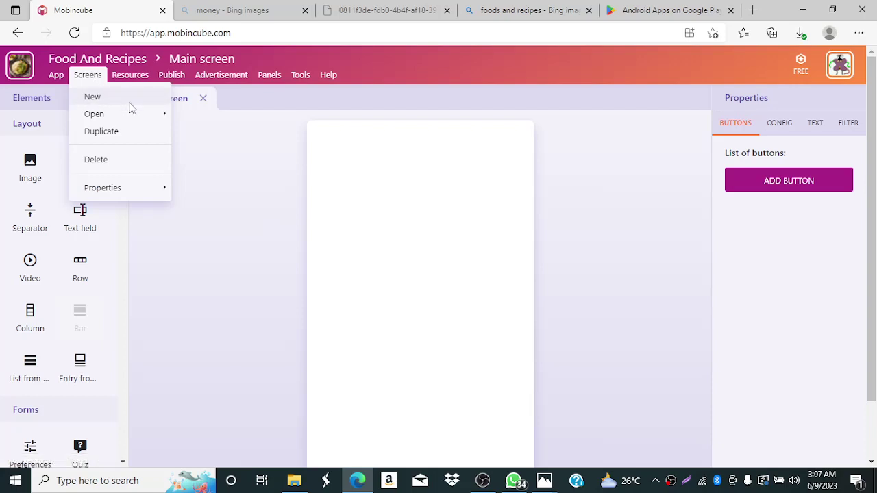
mouse_move(108, 117)
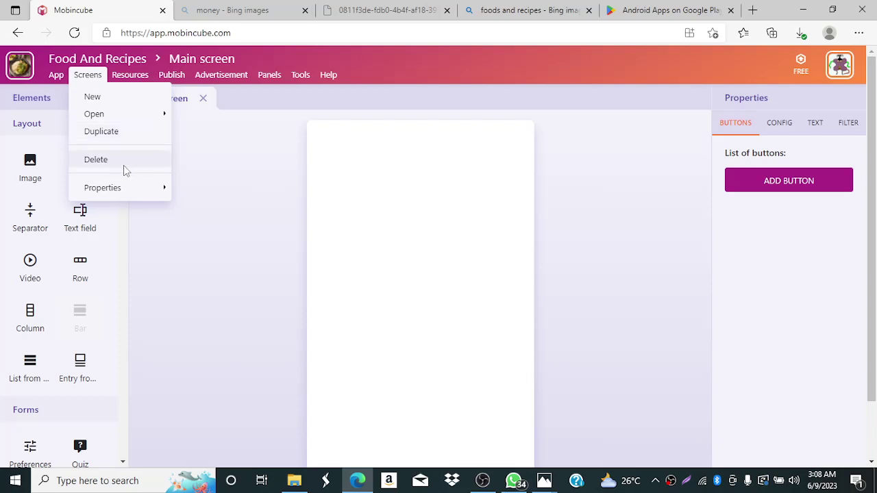
mouse_move(143, 189)
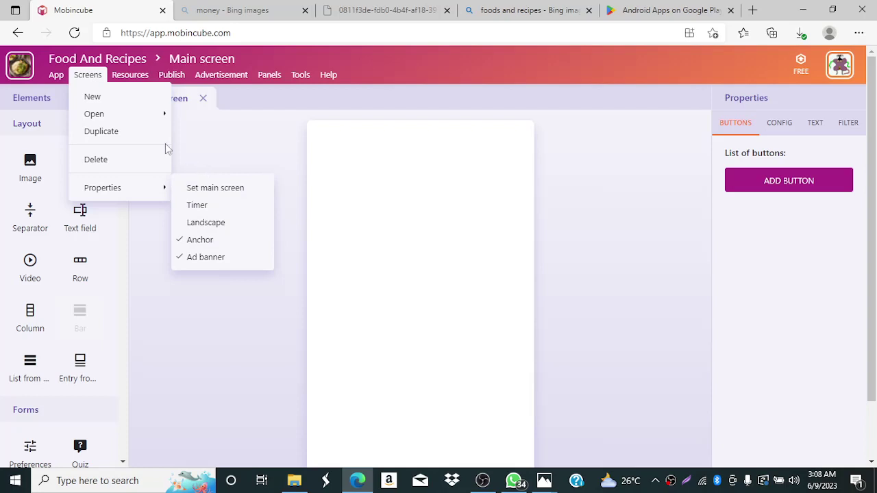
left_click(107, 101)
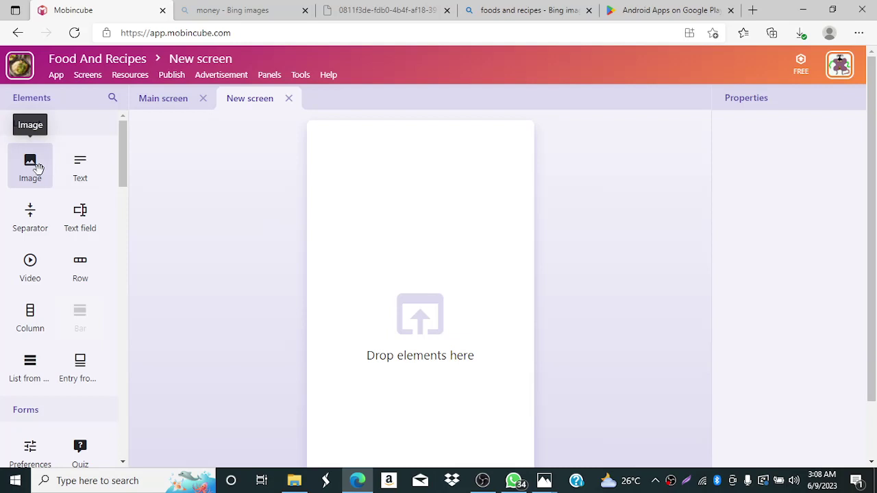
left_click_drag(37, 168, 378, 233)
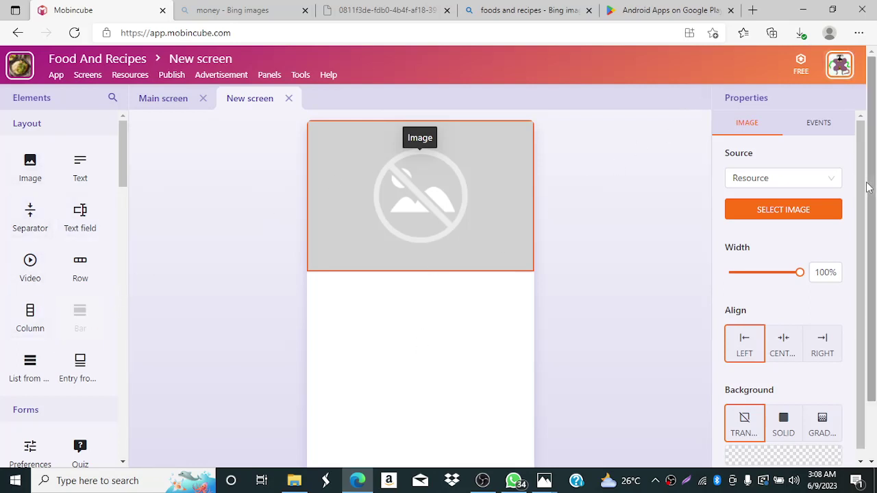
- Examine the image element's properties and the actions available for its touch event
left_click_drag(868, 187, 866, 248)
scroll(866, 250, "up", 2)
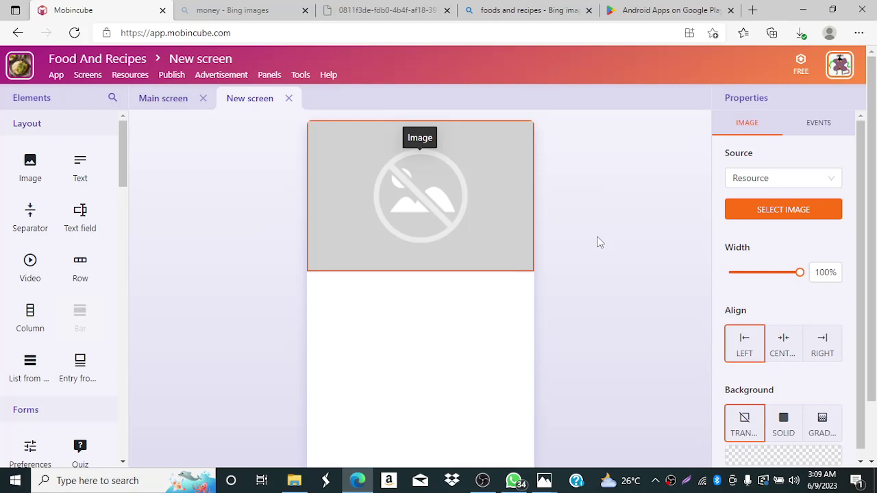
left_click(816, 127)
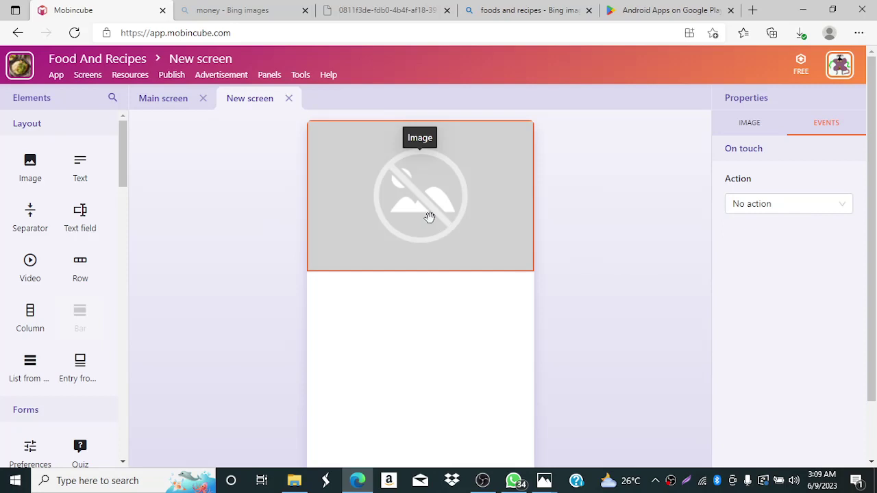
left_click(784, 209)
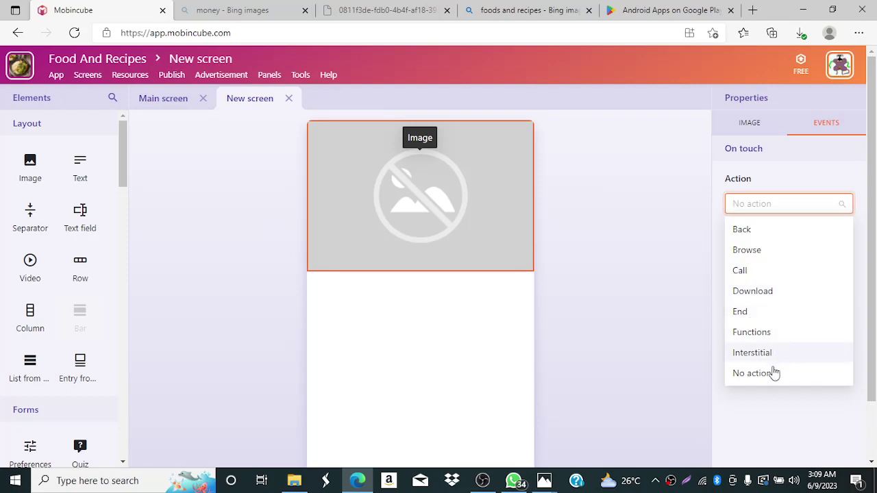
left_click(657, 303)
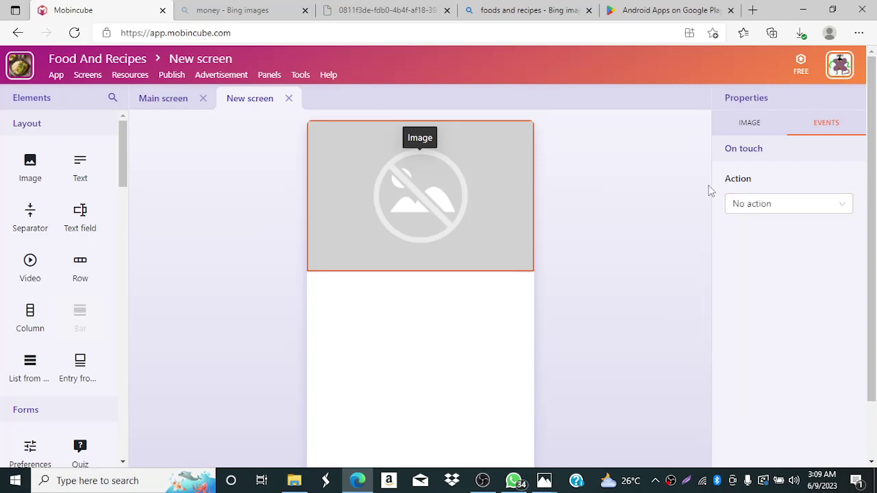
- Fill the image element with the picture of stacked dollar bills from the local resources
left_click(742, 129)
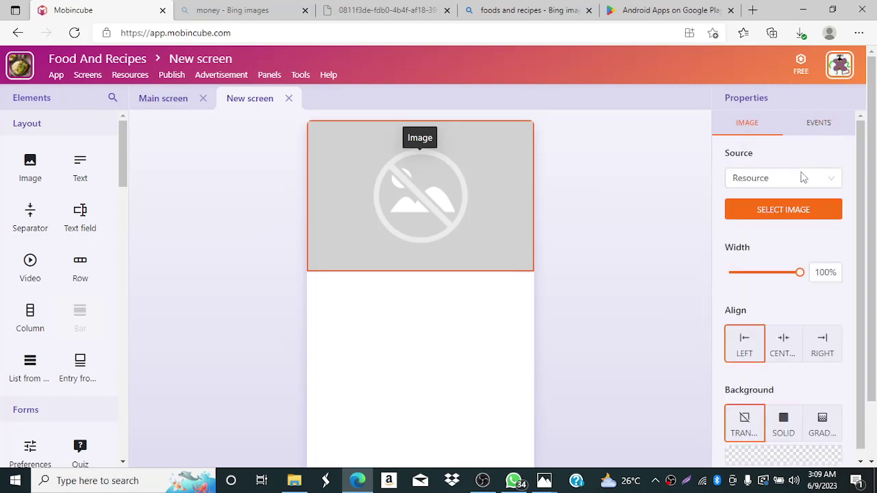
left_click(776, 214)
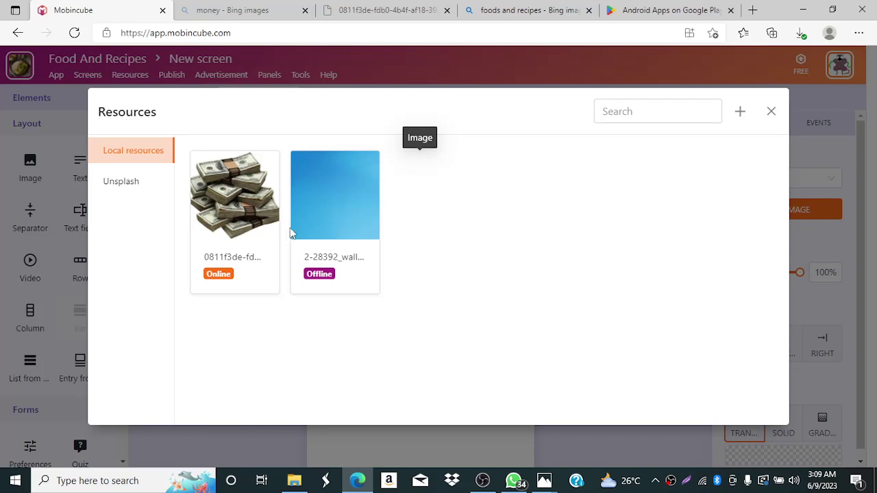
left_click(242, 236)
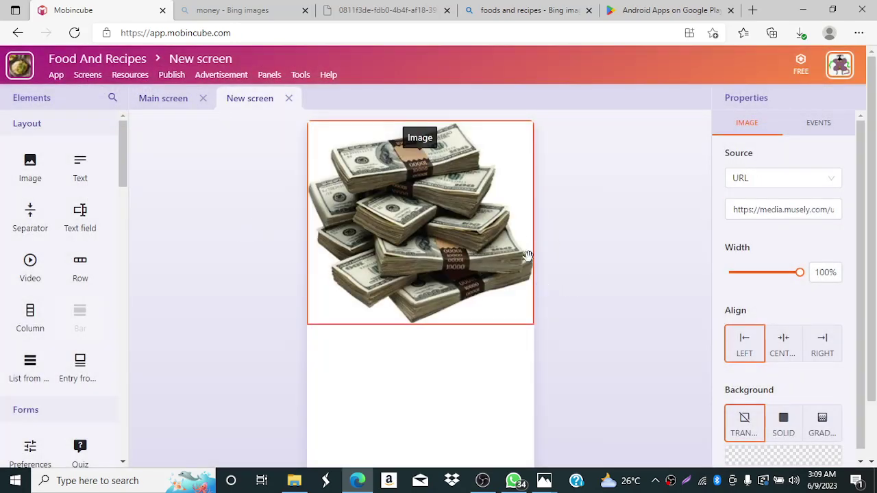
- Set the image's width to 10% and align it to the right
mouse_move(797, 284)
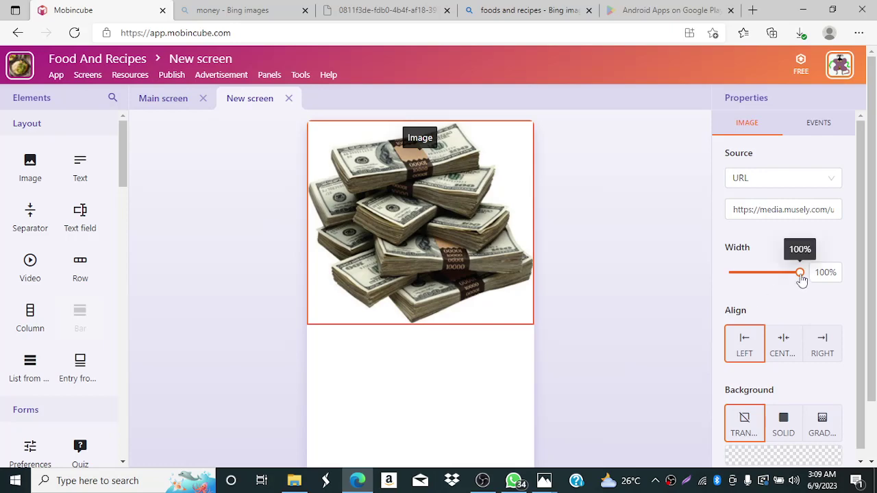
mouse_move(802, 281)
left_mouse_down()
mouse_move(738, 280)
mouse_move(810, 286)
mouse_move(730, 269)
mouse_move(807, 272)
left_mouse_up()
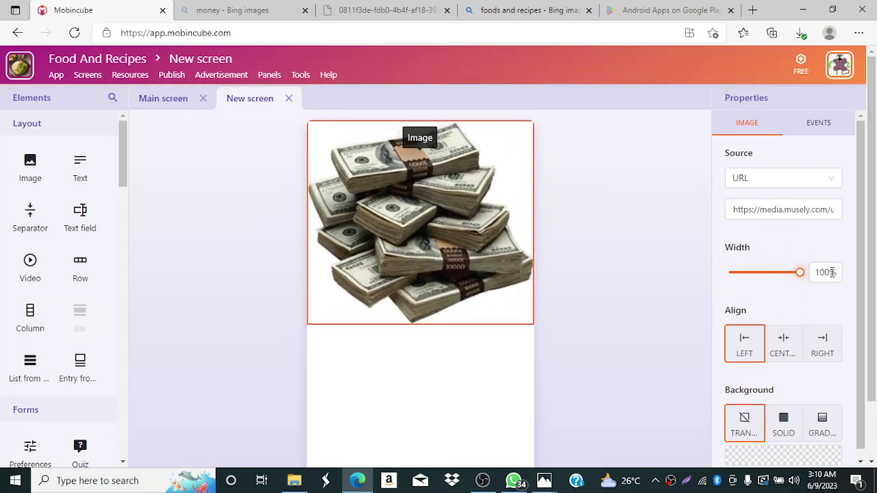
left_click(831, 272)
key("BackSpace")
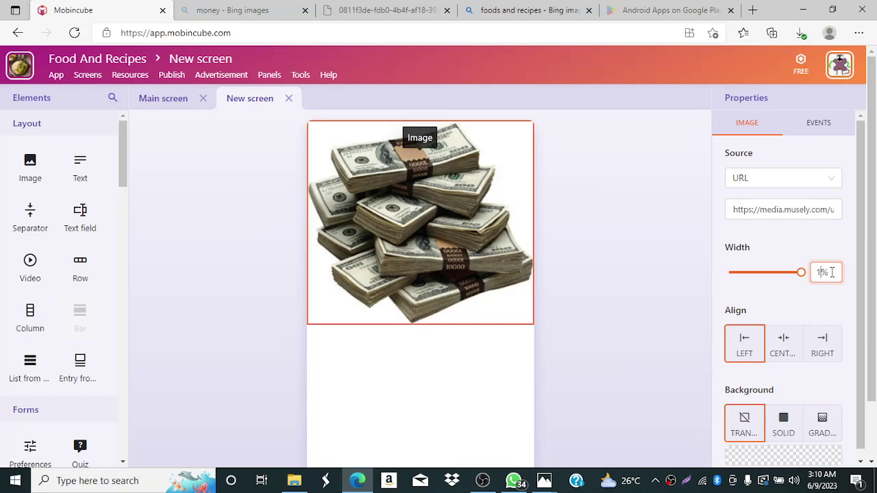
key("Return")
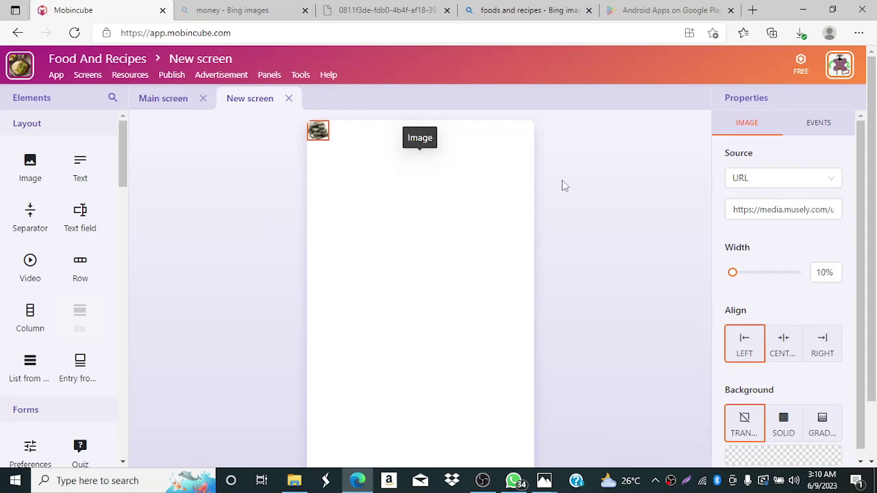
left_click(788, 344)
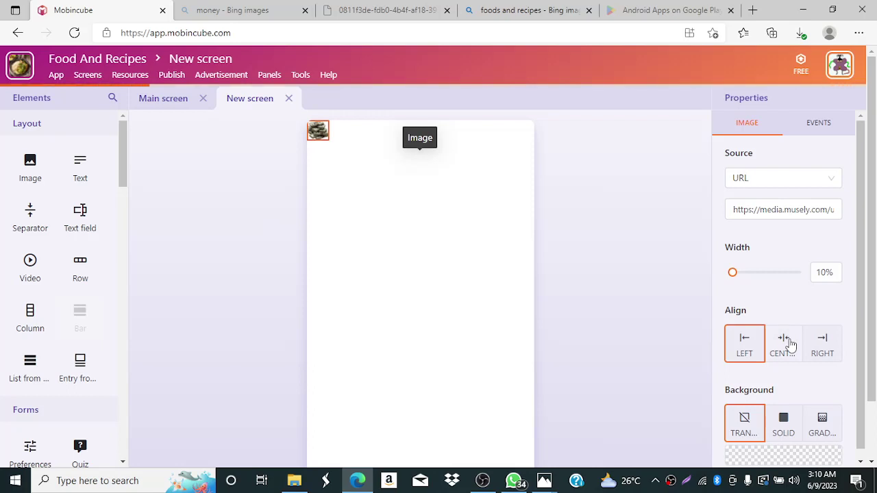
left_click(825, 349)
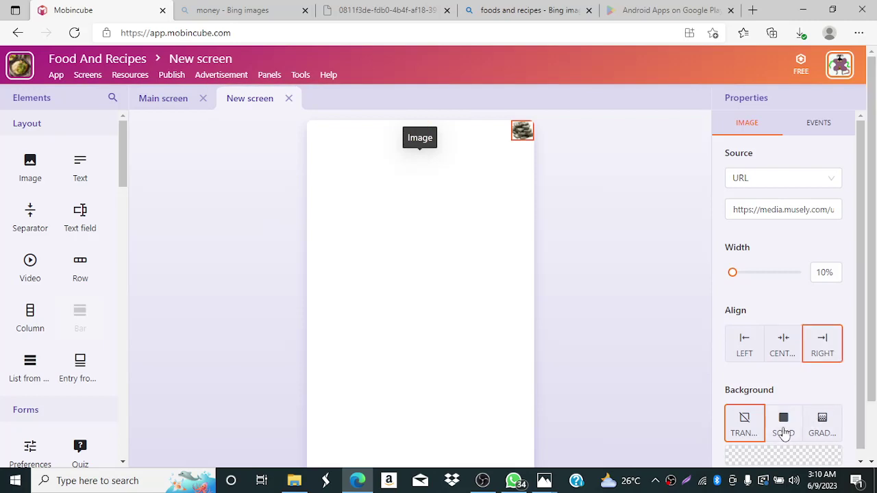
- Try a gradient background on the image and set its background type to solid
left_click(783, 433)
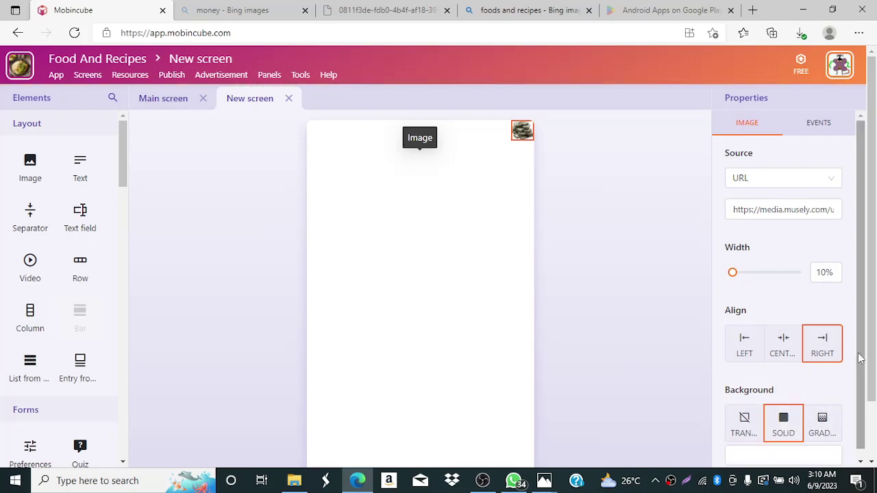
scroll(861, 358, "down", 1)
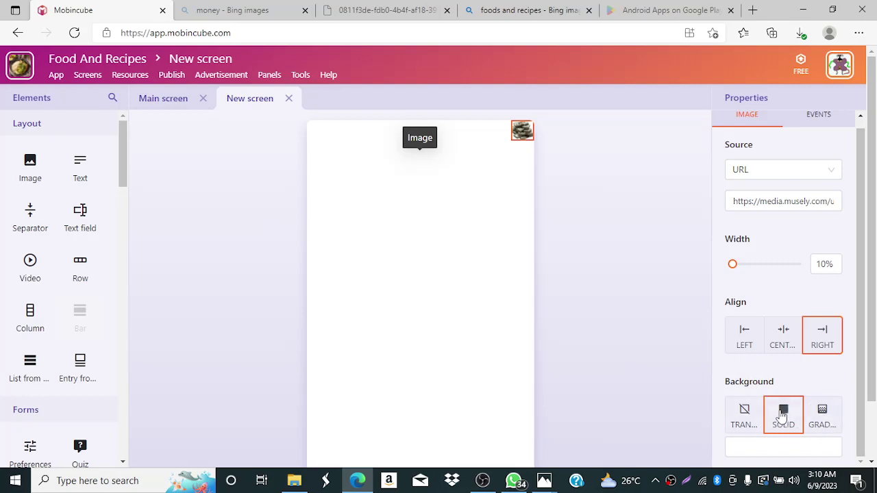
left_click(825, 425)
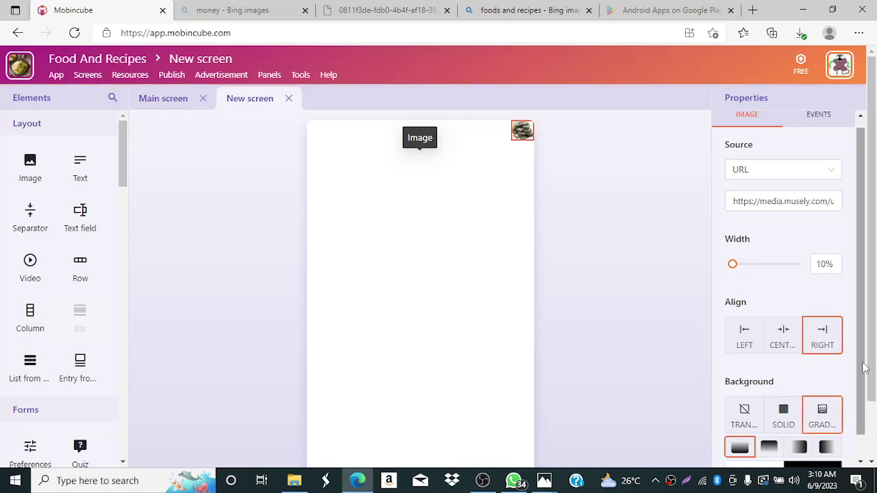
left_click_drag(864, 369, 864, 394)
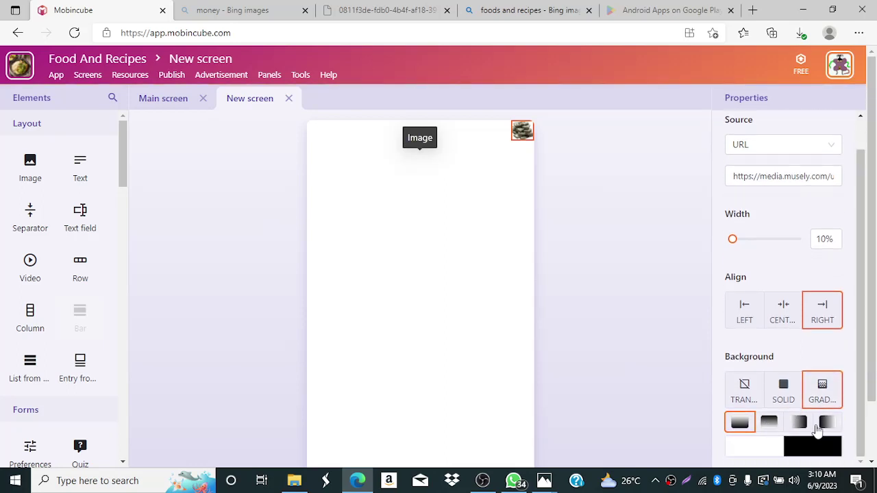
left_click(770, 424)
left_click(791, 396)
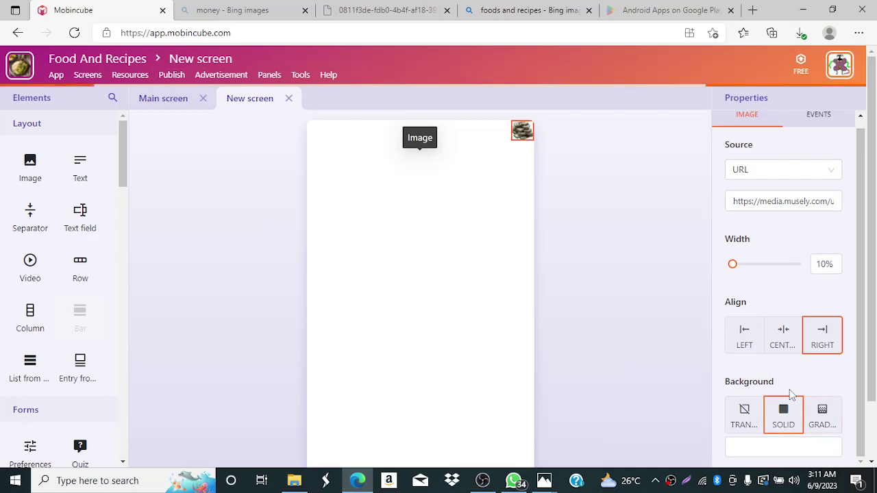
- Centre the image on the screen and set its width to 64%
left_click(781, 339)
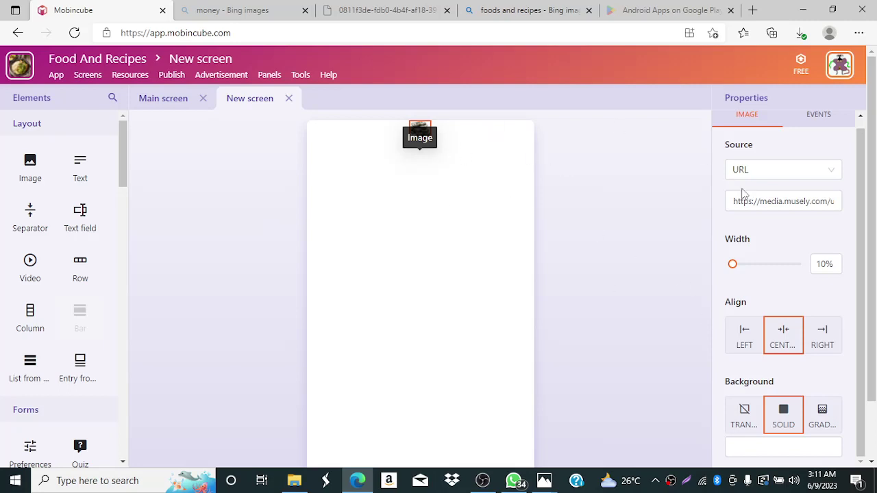
mouse_move(734, 268)
left_click_drag(734, 268, 774, 267)
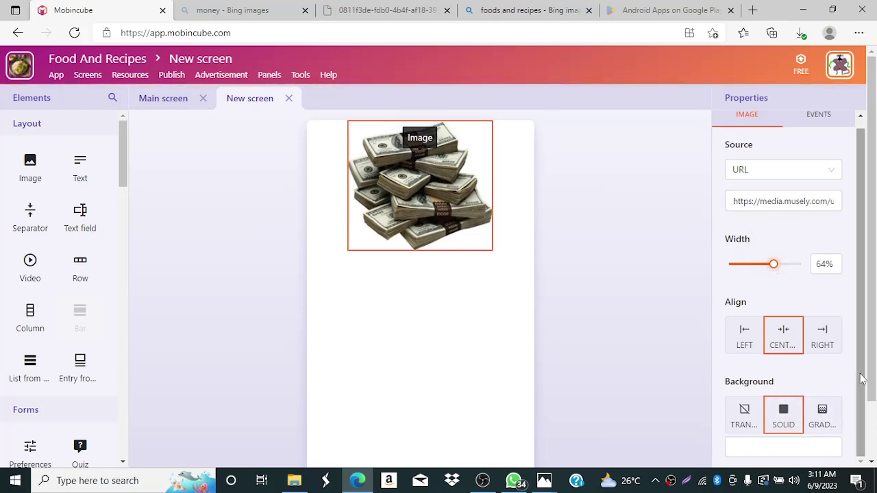
- Set the image's solid background colour to red with RGB 212, 35, 35 and deselect the image
left_click(794, 448)
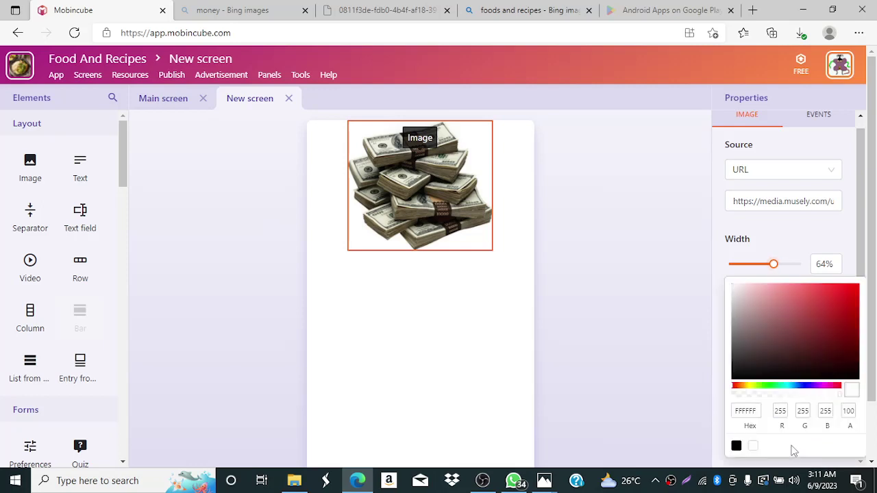
left_click(831, 317)
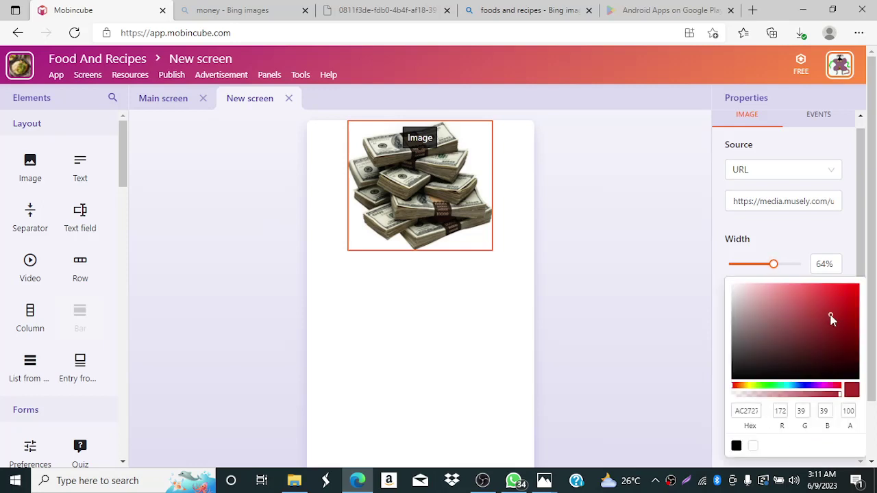
left_click(838, 299)
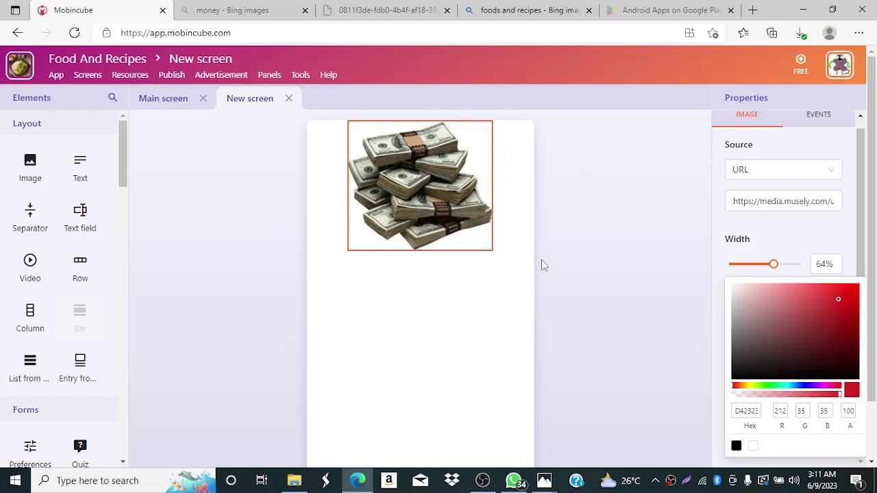
left_click(862, 256)
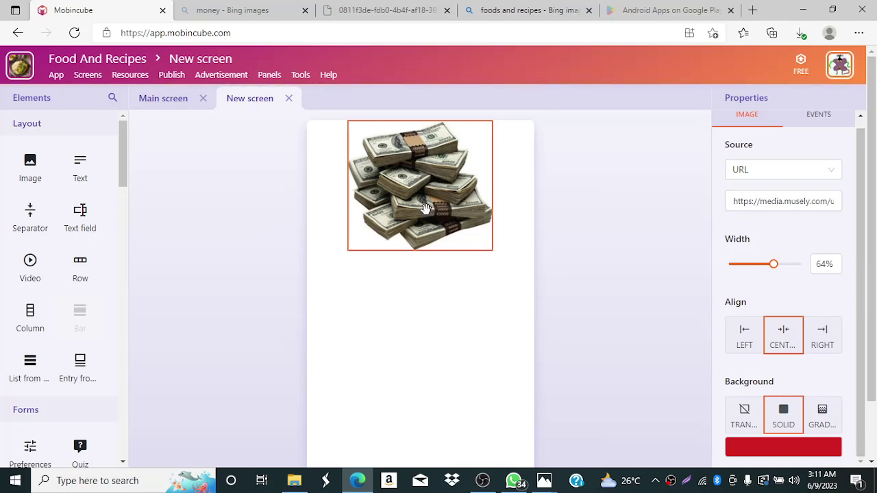
left_click(211, 198)
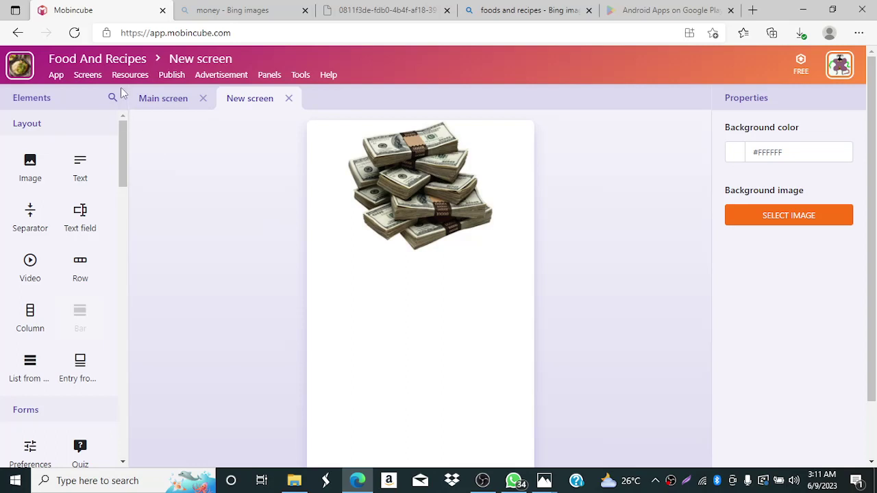
- Open the app's main screen and examine its configuration, text and filter properties
left_click(89, 77)
mouse_move(103, 114)
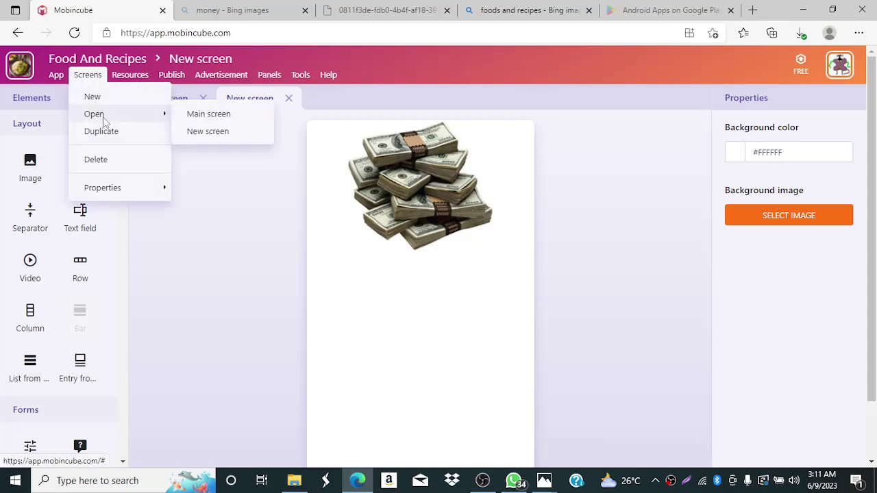
left_click(209, 115)
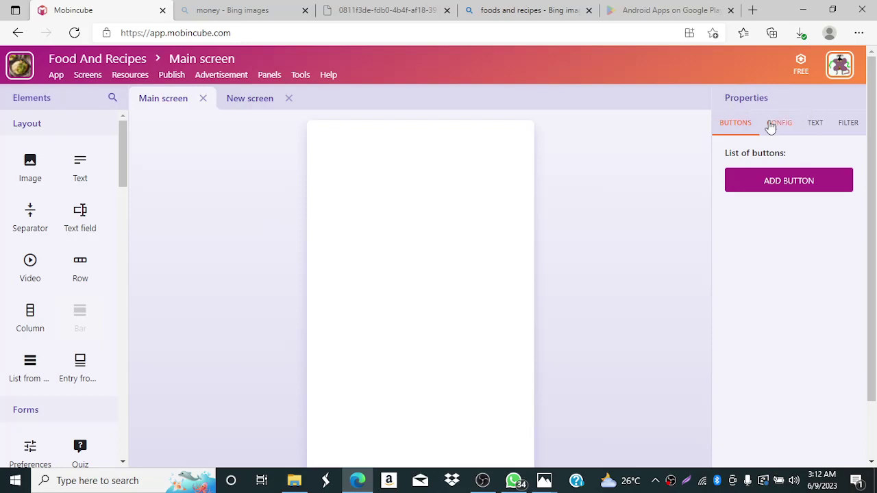
left_click(785, 137)
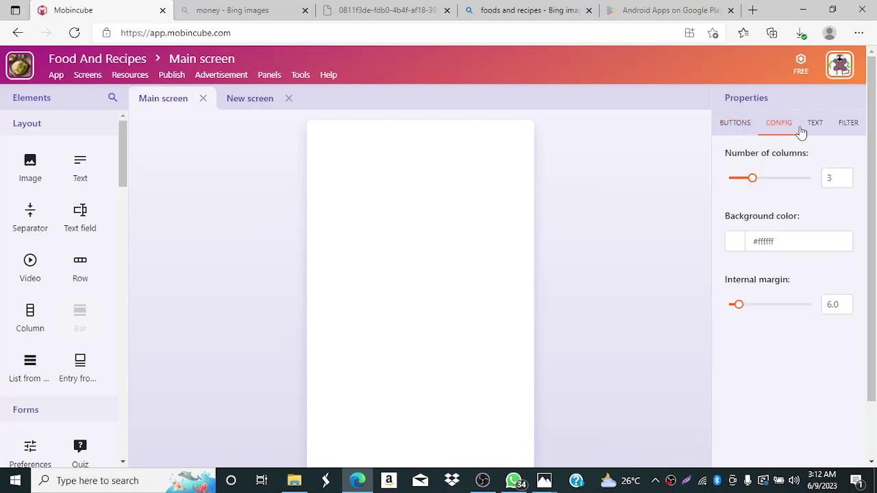
left_click(820, 130)
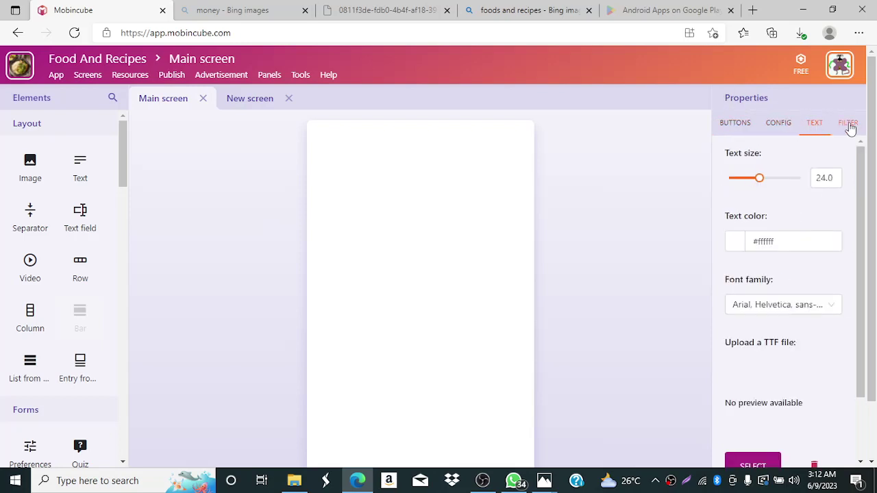
left_click(850, 130)
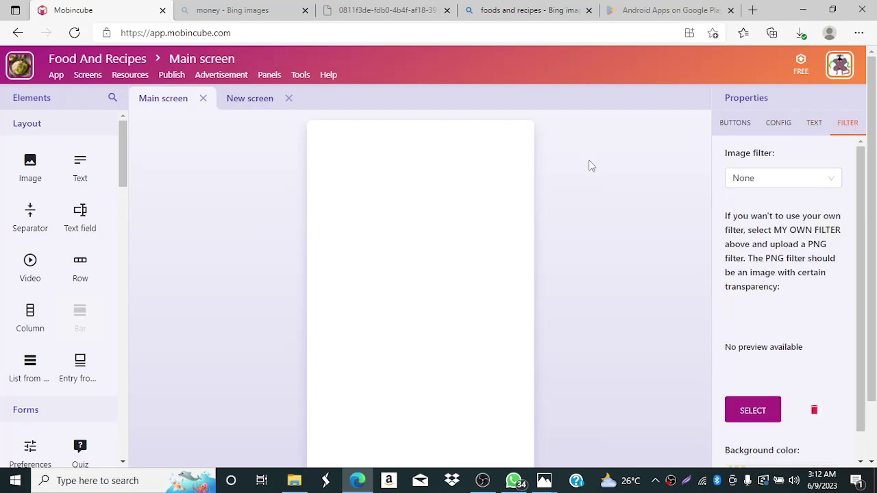
- Add a Loader element to the main screen, accepting the replacement of the screen's current content
left_click(87, 75)
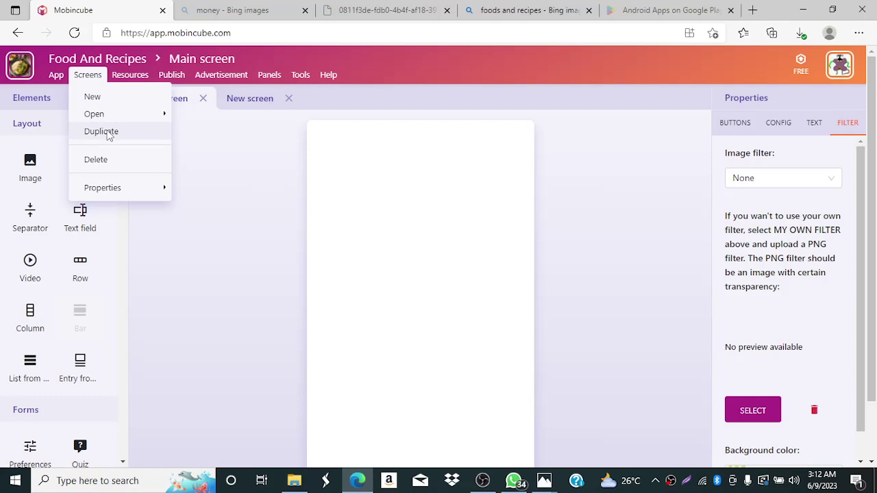
left_click(251, 103)
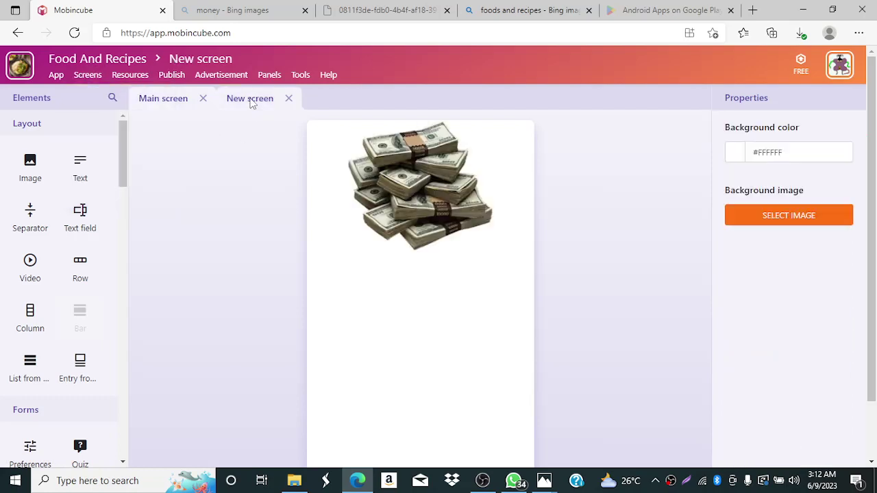
left_click(171, 103)
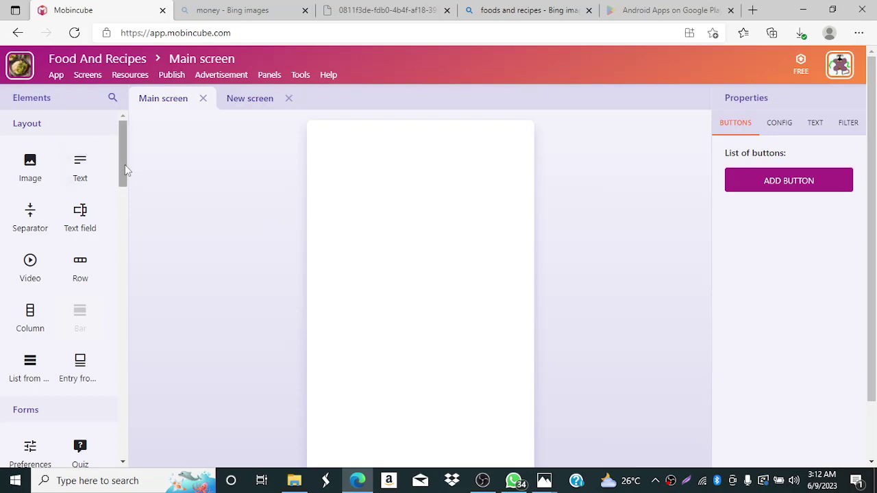
left_click_drag(125, 165, 121, 264)
left_click_drag(31, 167, 347, 231)
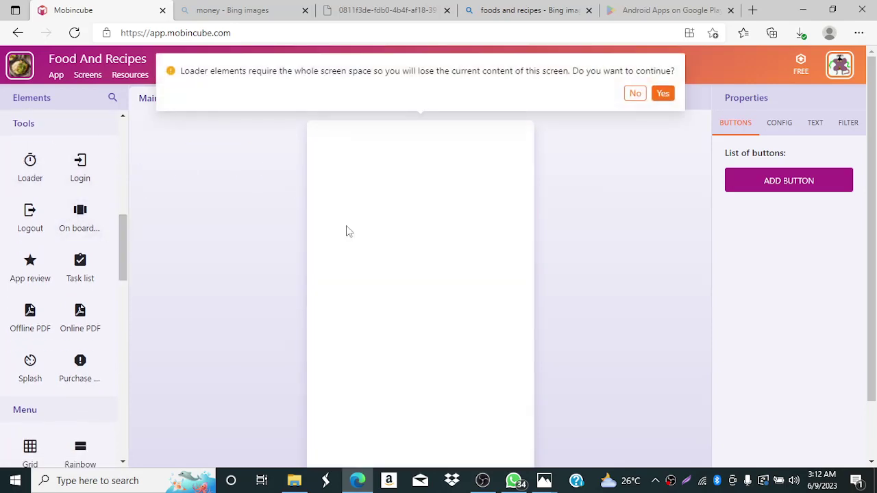
left_click(665, 97)
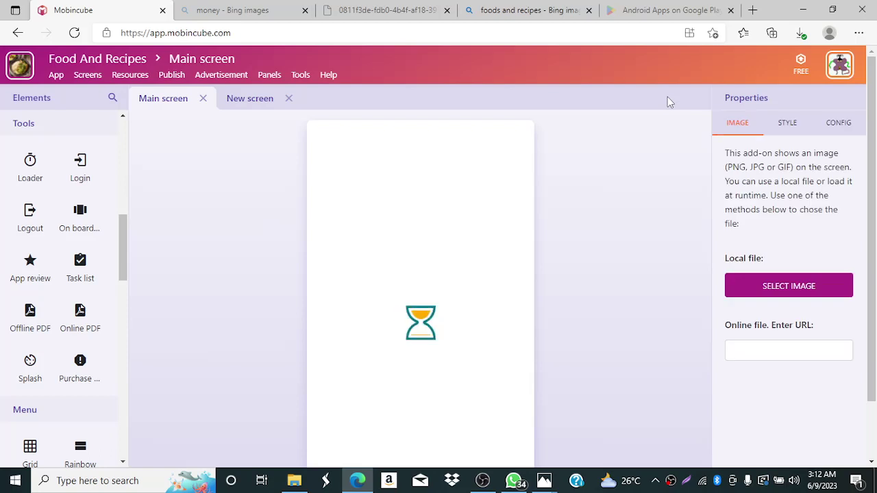
- Examine the loader's image properties, including the local file and online file URL options
left_click_drag(872, 158, 874, 218)
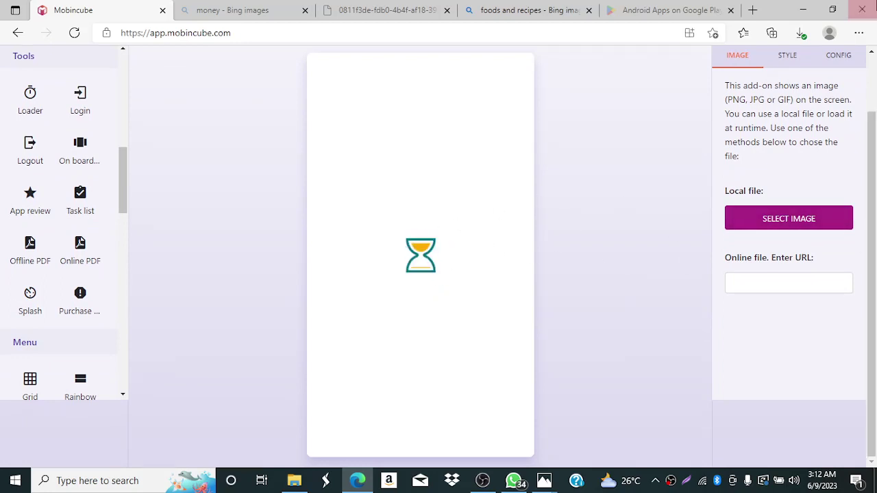
scroll(857, 102, "up", 2)
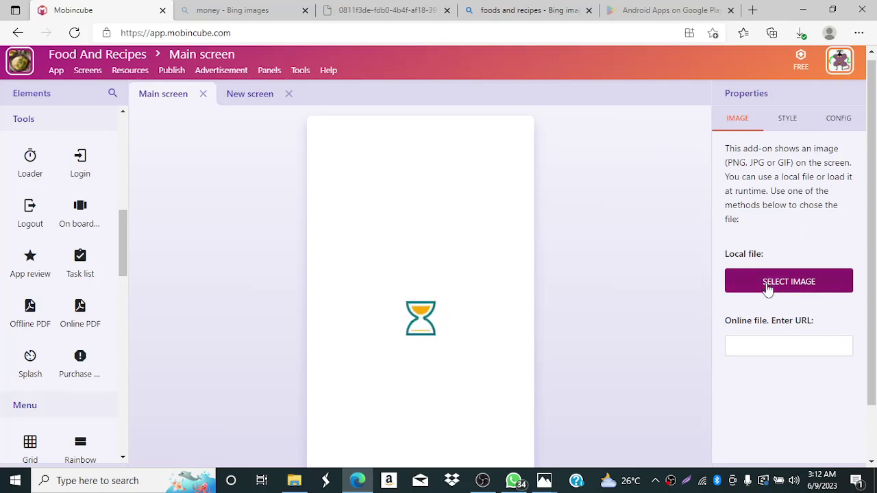
left_click(813, 346)
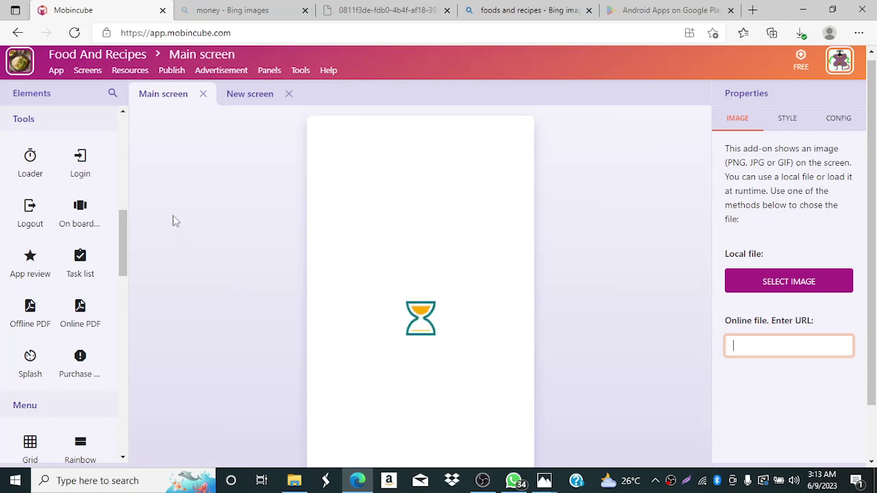
- Duplicate the main screen and look through the copy, the original and the New screen
left_click(86, 71)
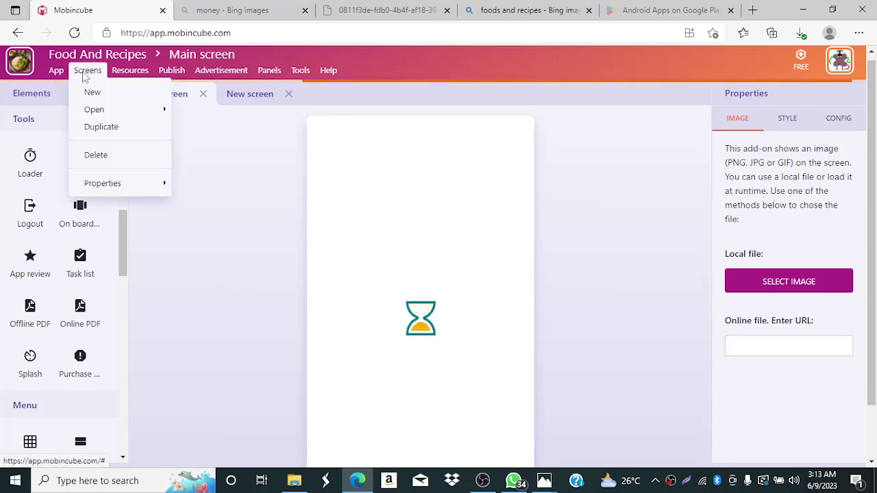
left_click(101, 134)
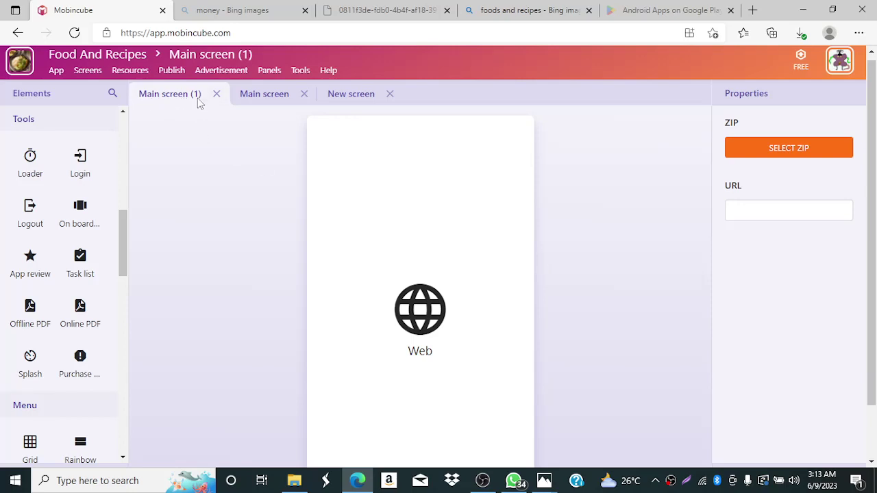
left_click(262, 96)
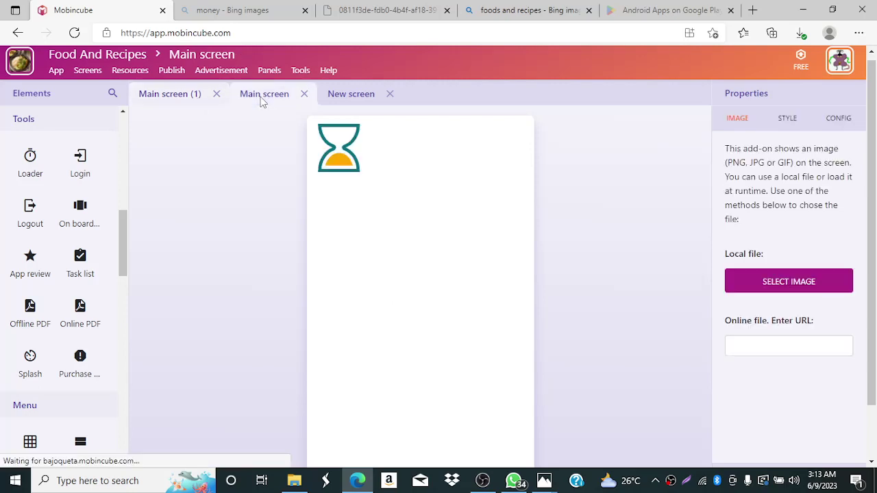
left_click(351, 96)
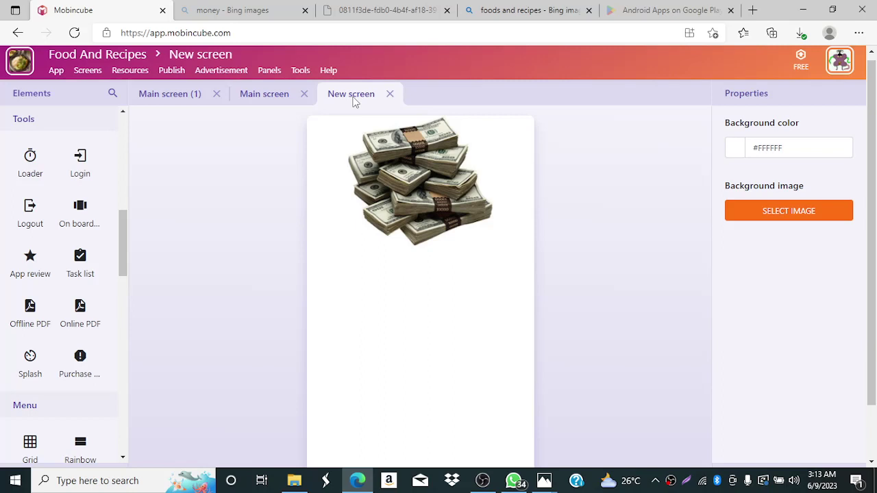
left_click(214, 54)
left_click(270, 96)
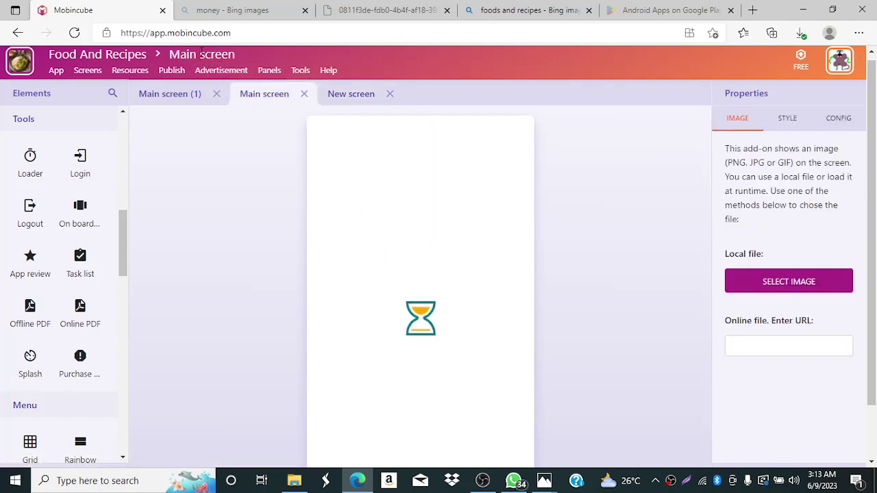
- Delete the duplicate screen Main screen (1)
left_click(96, 74)
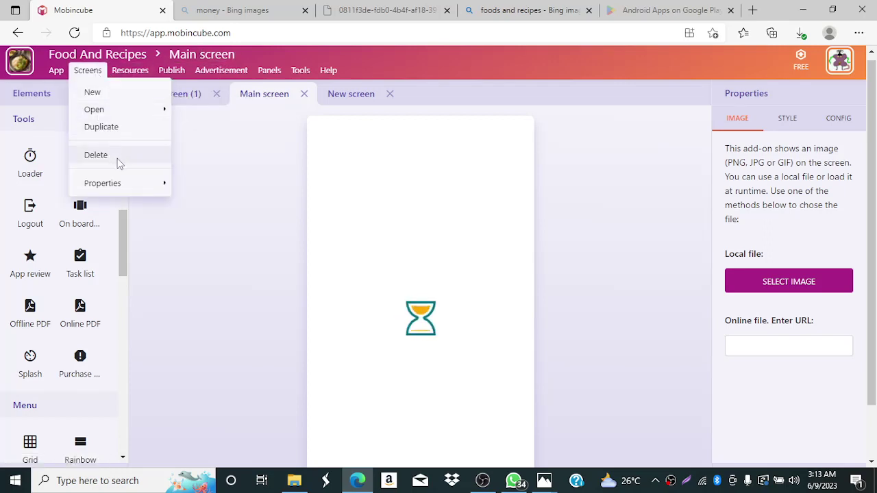
left_click(194, 95)
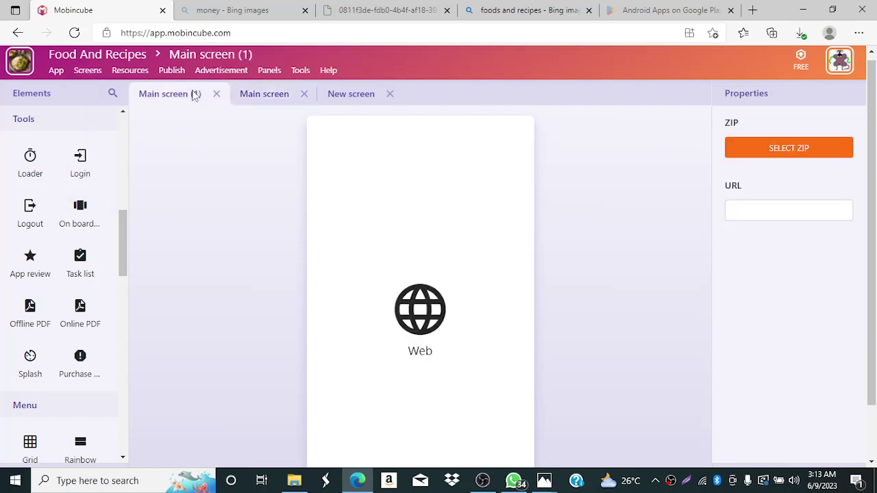
left_click(89, 70)
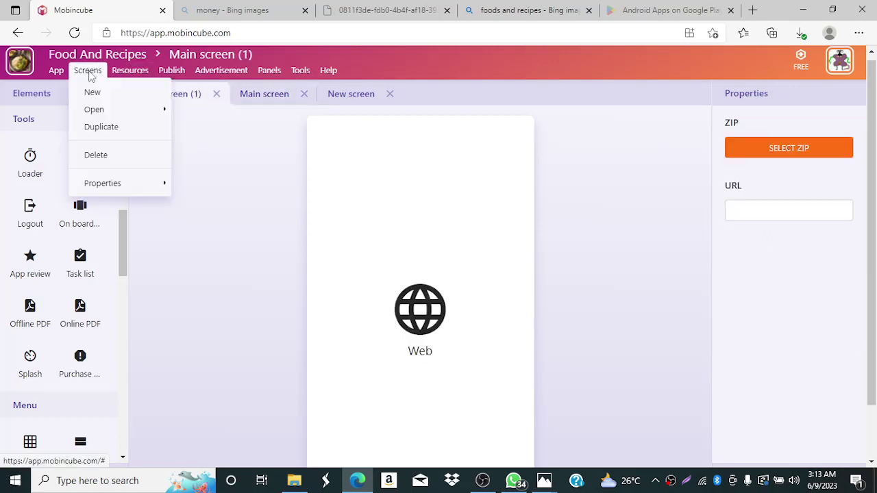
left_click(97, 155)
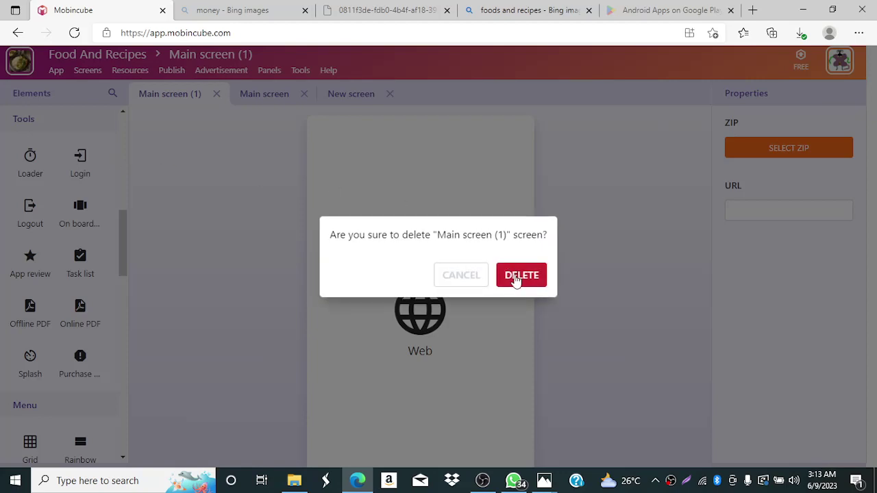
left_click(519, 275)
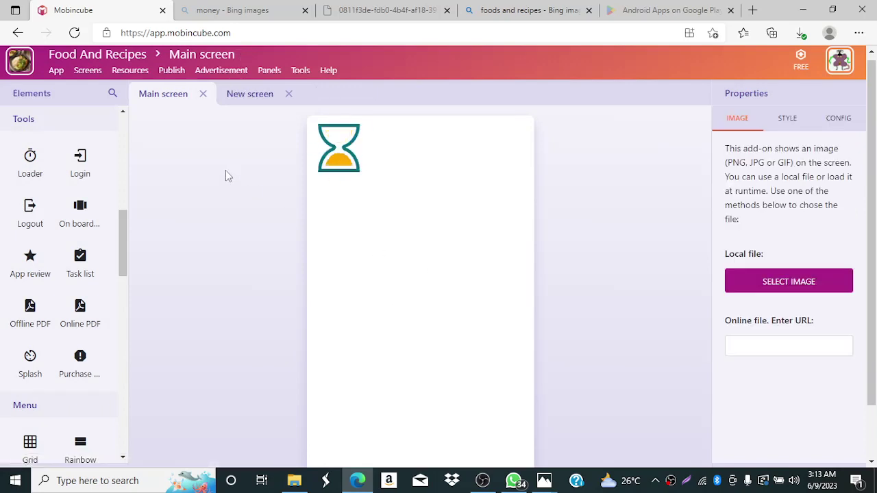
- Examine the property options for the main screen and the timer settings of the New screen
left_click(87, 70)
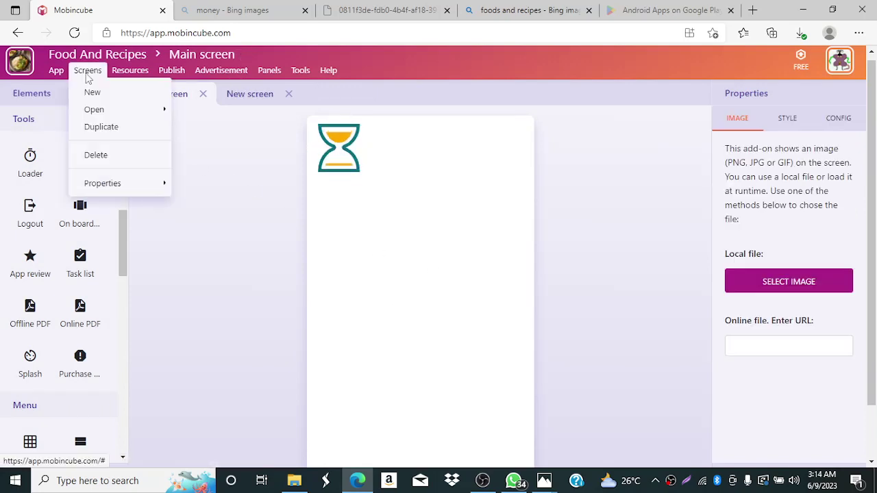
mouse_move(132, 198)
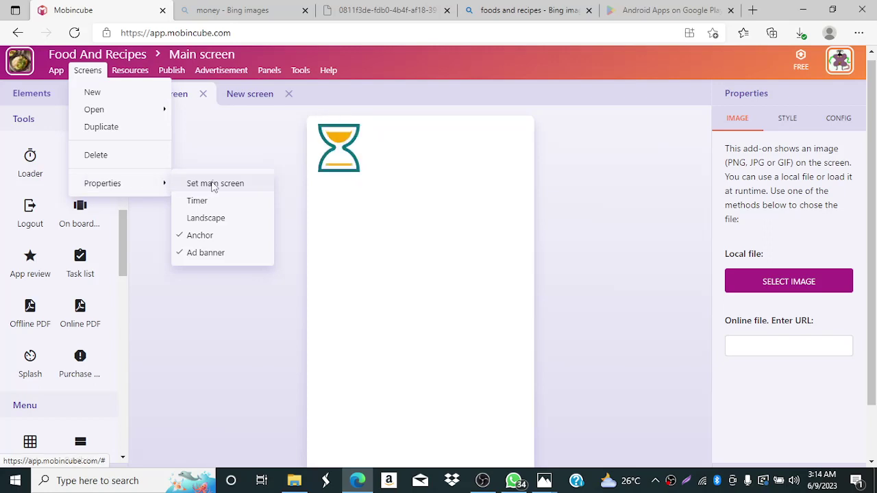
left_click(199, 140)
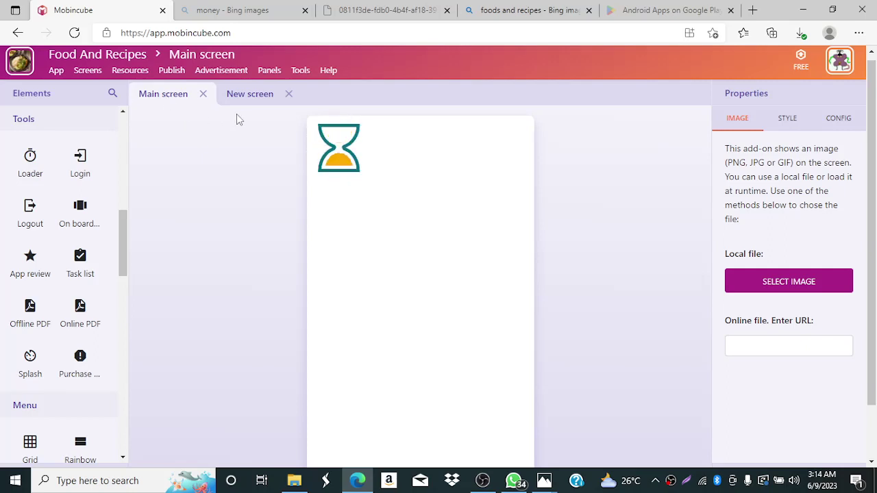
left_click(261, 98)
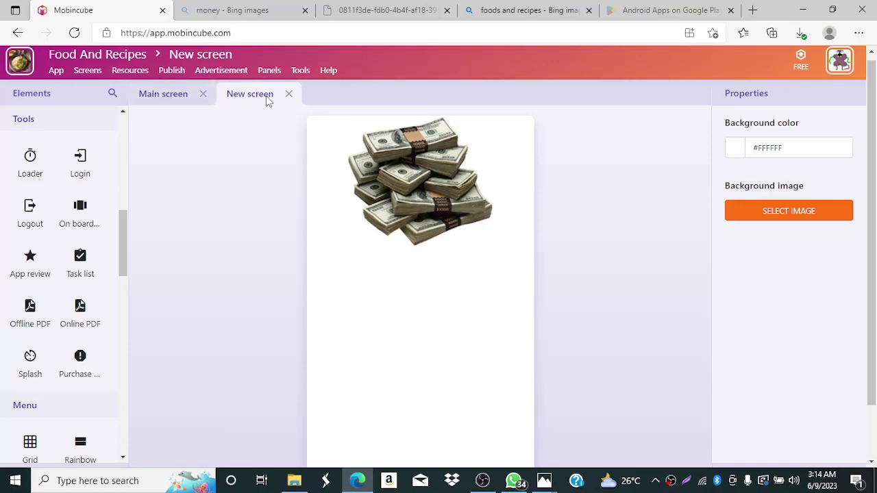
left_click(81, 71)
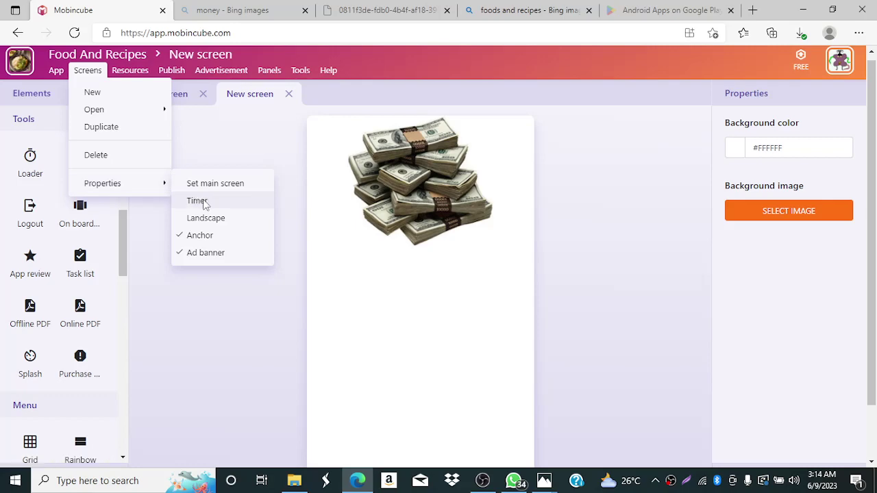
left_click(197, 200)
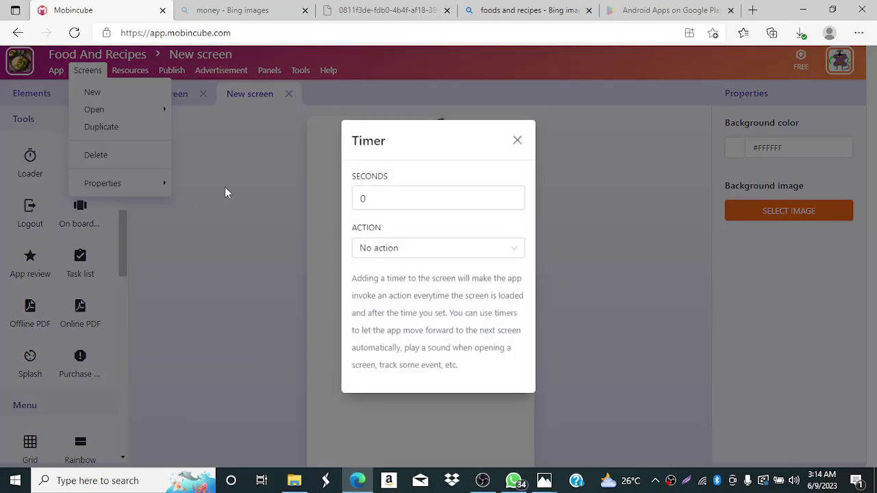
left_click(518, 141)
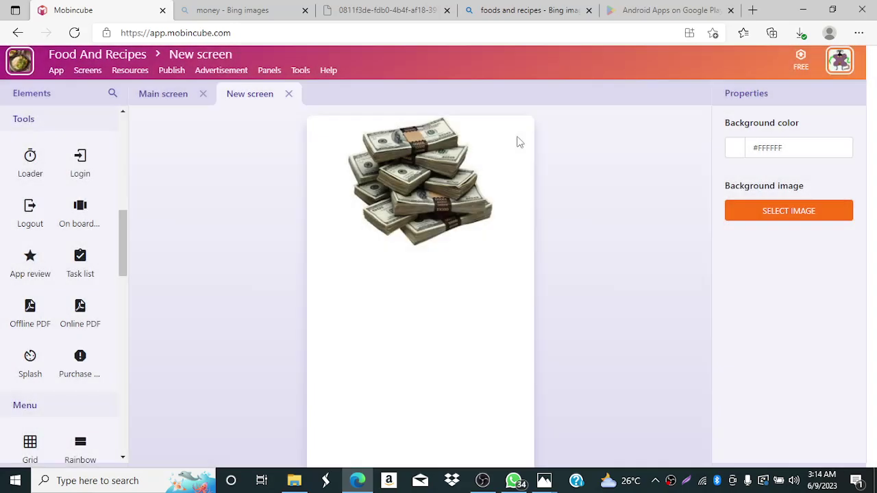
- Give the New screen a timer of 3 seconds with the Browse action
left_click(165, 102)
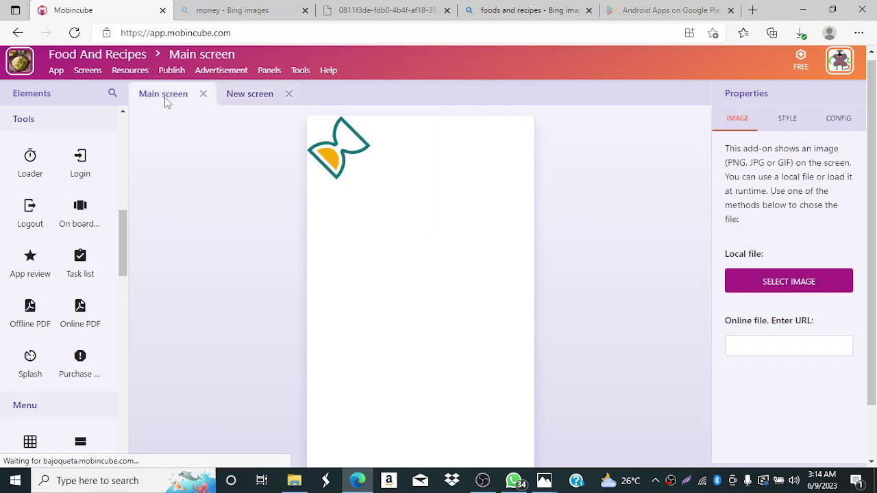
left_click(249, 96)
left_click(395, 194)
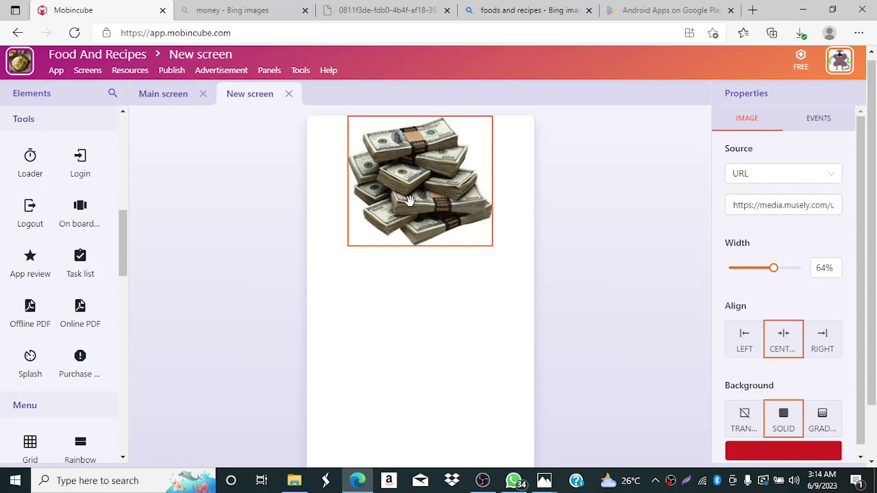
left_click(88, 71)
mouse_move(132, 189)
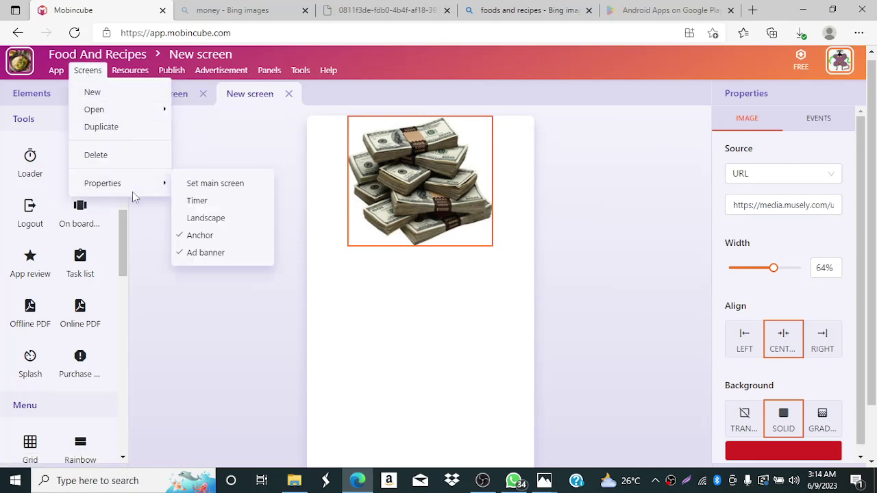
left_click(203, 205)
left_click(389, 200)
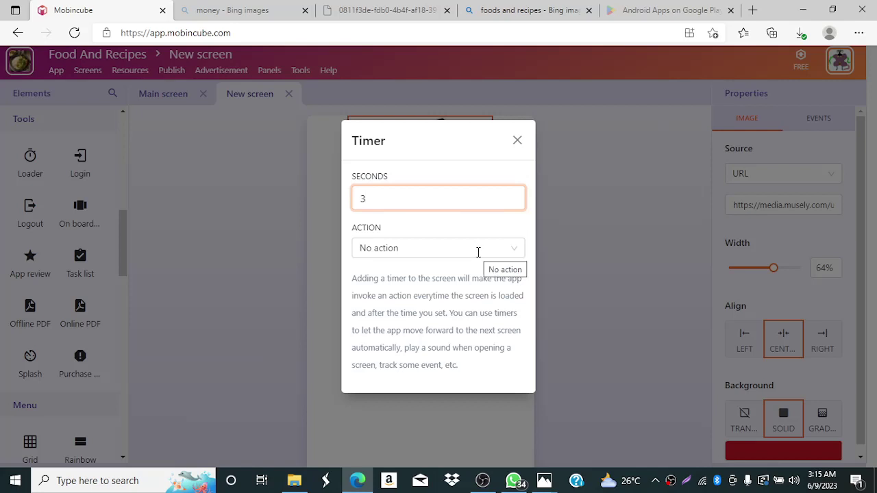
left_click(478, 252)
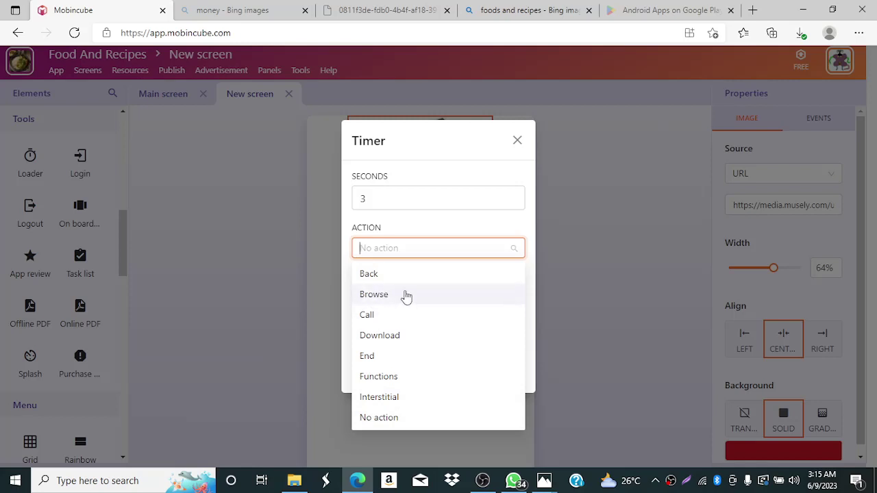
left_click(405, 294)
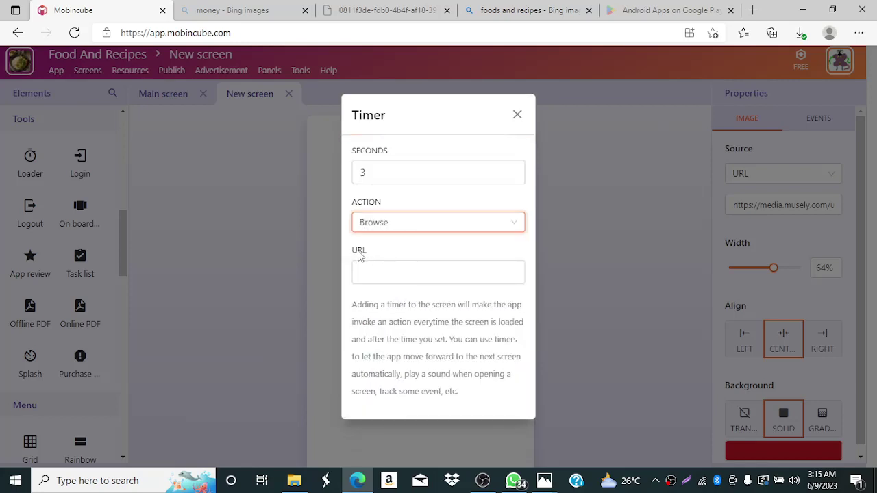
left_click(371, 273)
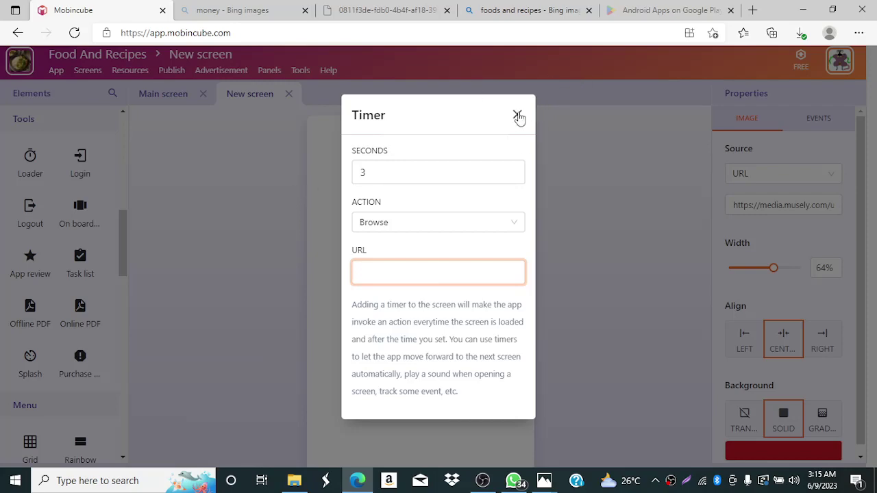
left_click(518, 115)
- Switch the New screen to landscape orientation
left_click(88, 72)
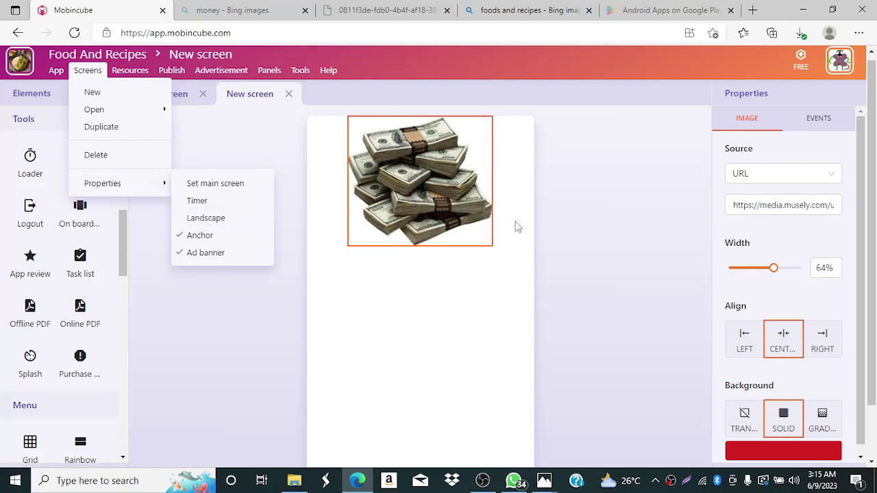
left_click(209, 222)
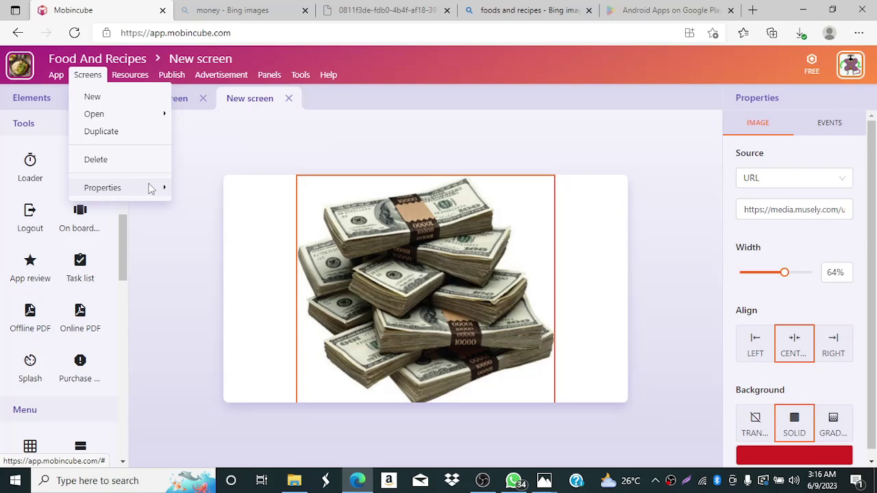
mouse_move(151, 188)
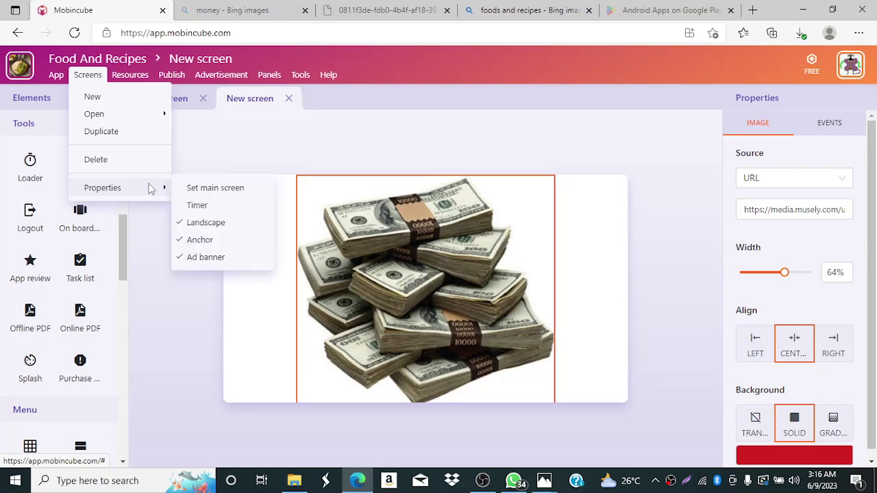
- Return the New screen to portrait orientation, and switch its Anchor property off and on again
left_click(183, 224)
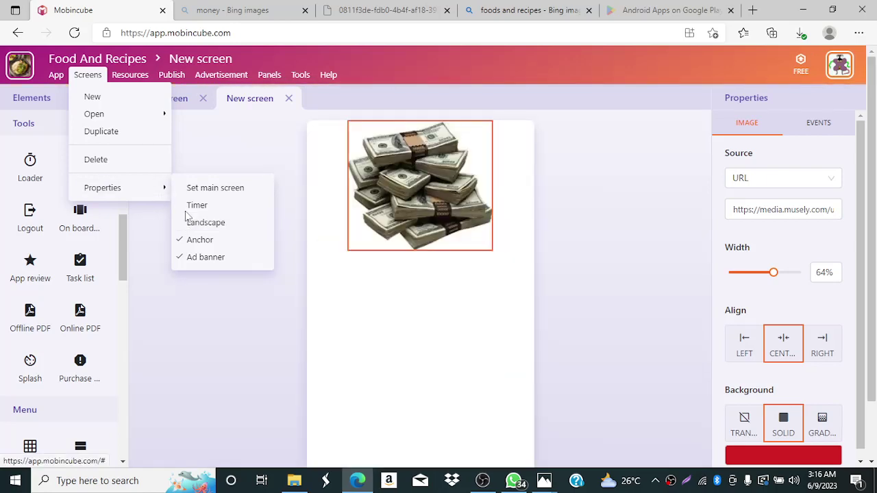
left_click(213, 243)
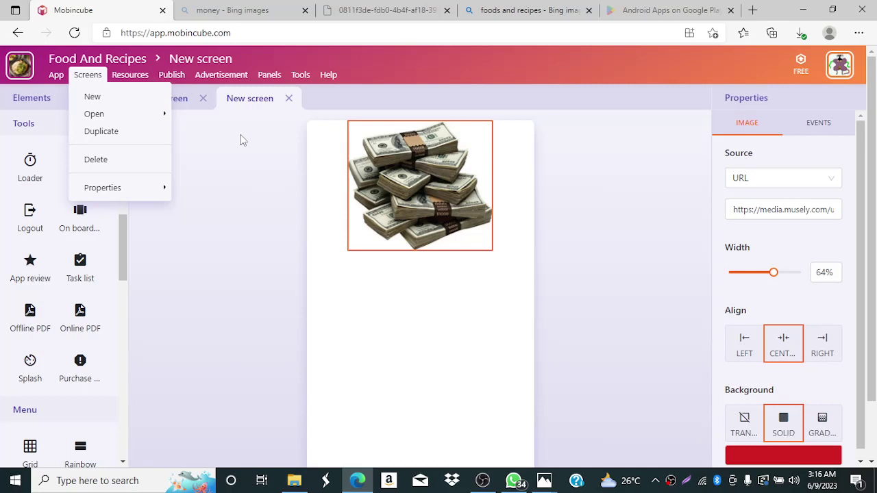
mouse_move(145, 190)
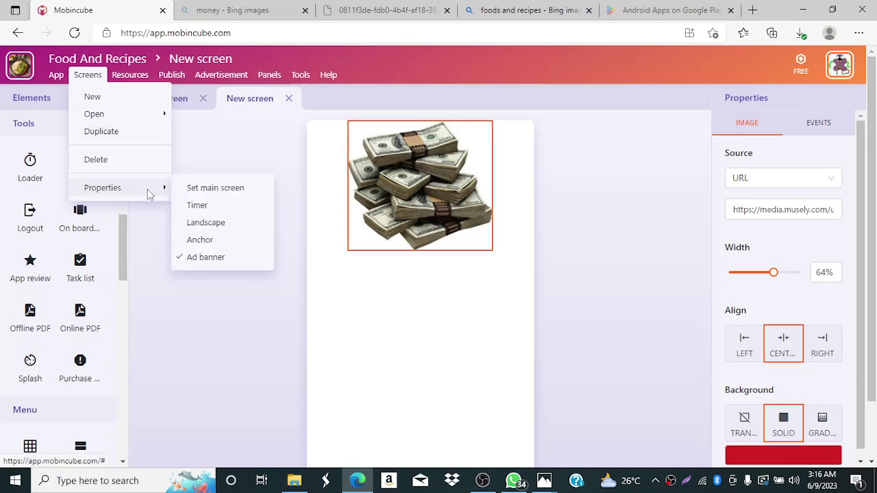
left_click(207, 240)
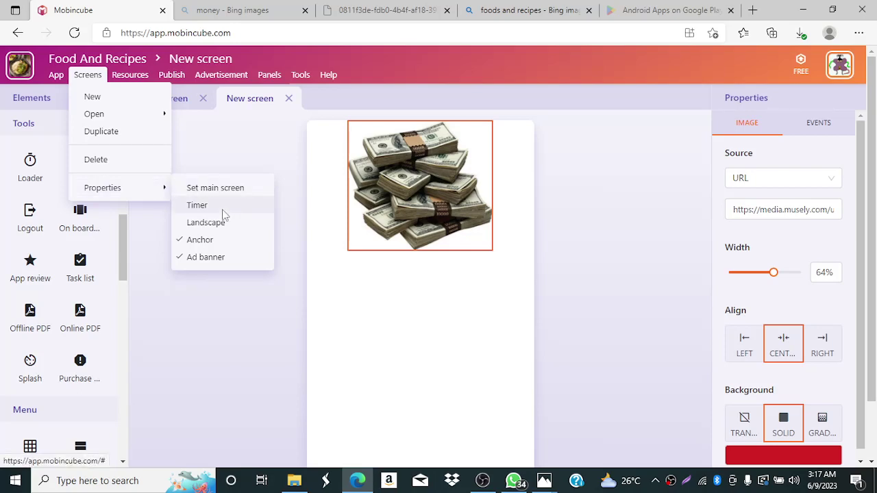
- Try to turn off the ad banner for the New screen
left_click(231, 258)
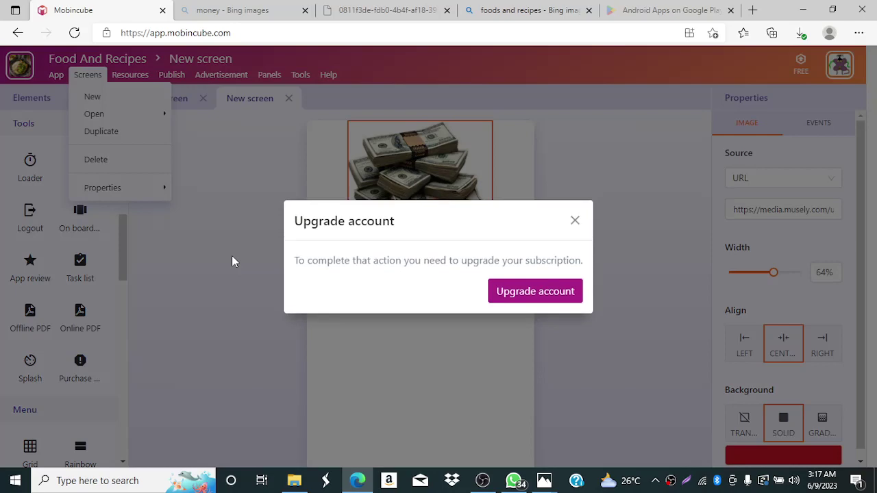
left_click(575, 225)
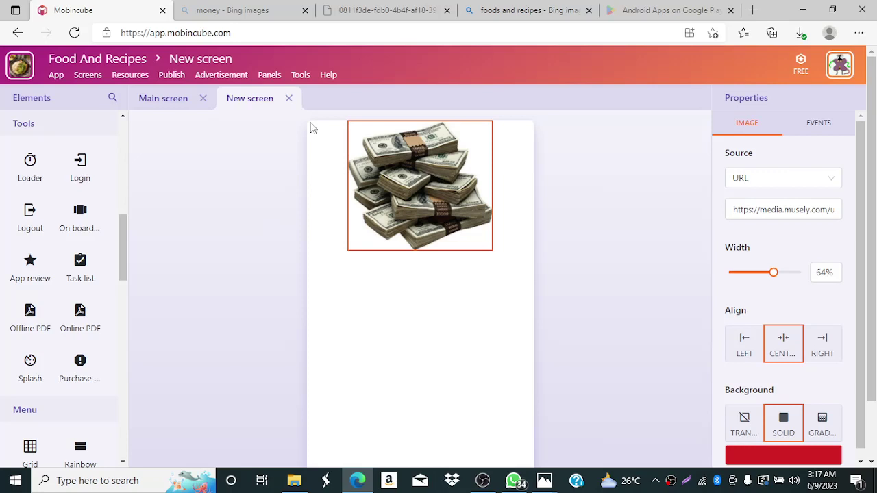
left_click(538, 144)
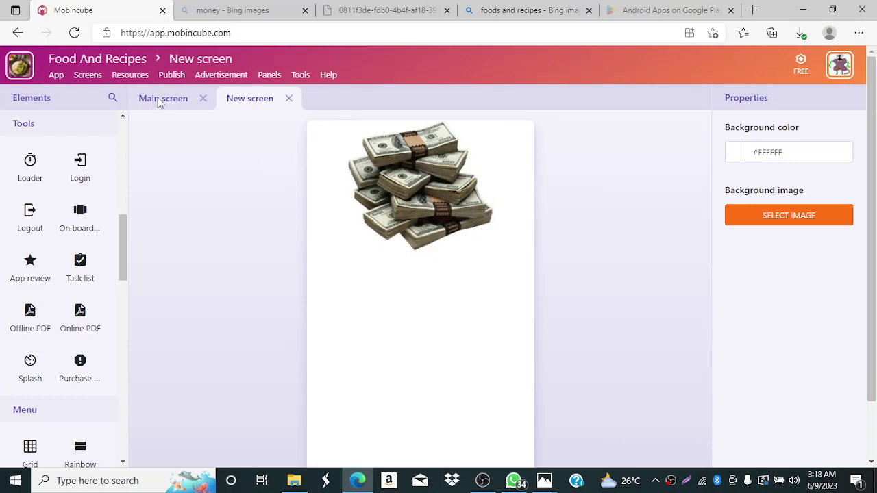
left_click(89, 80)
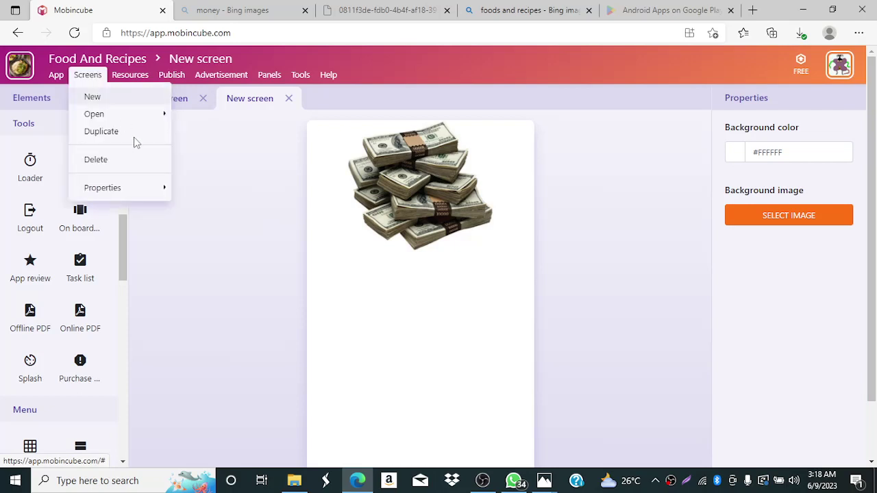
mouse_move(151, 189)
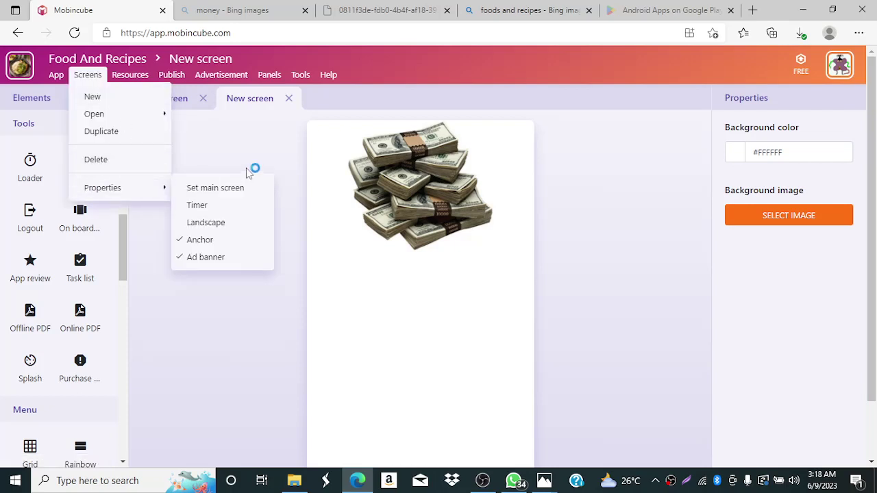
left_click(288, 135)
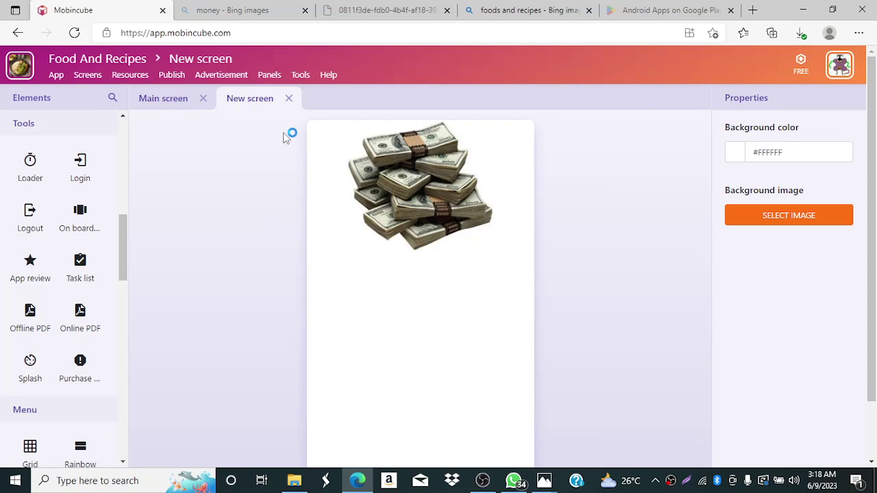
- Add the assorted fruits bowl photo from Unsplash to the app's local resources
left_click(134, 76)
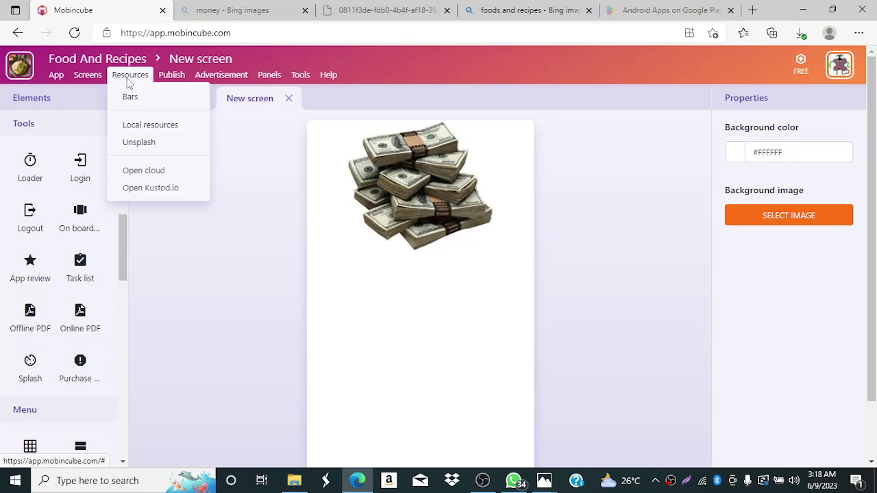
left_click(185, 130)
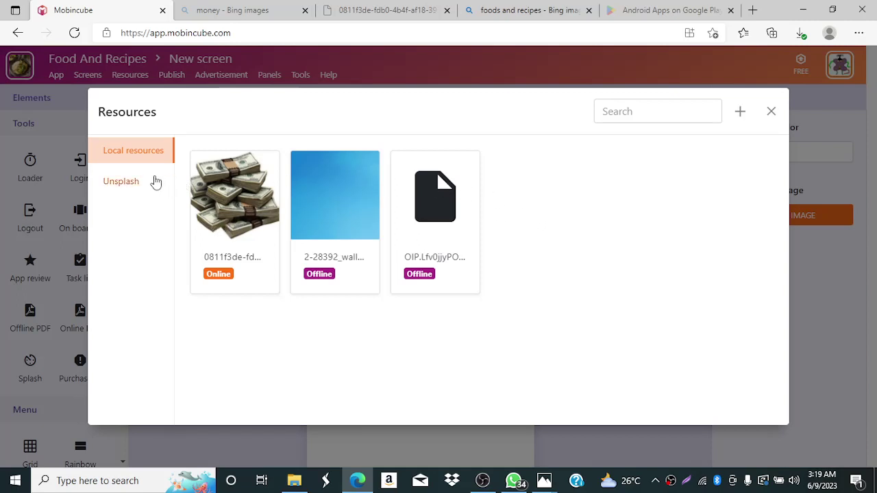
left_click(155, 182)
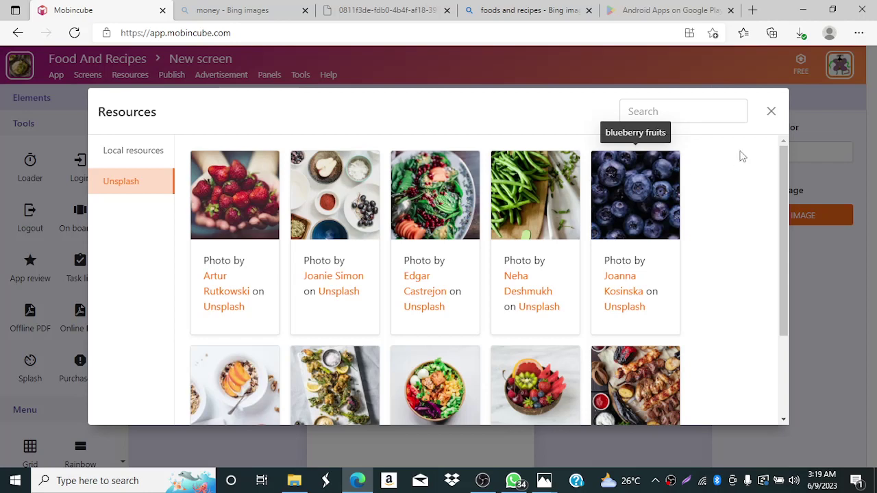
scroll(788, 170, "down", 2)
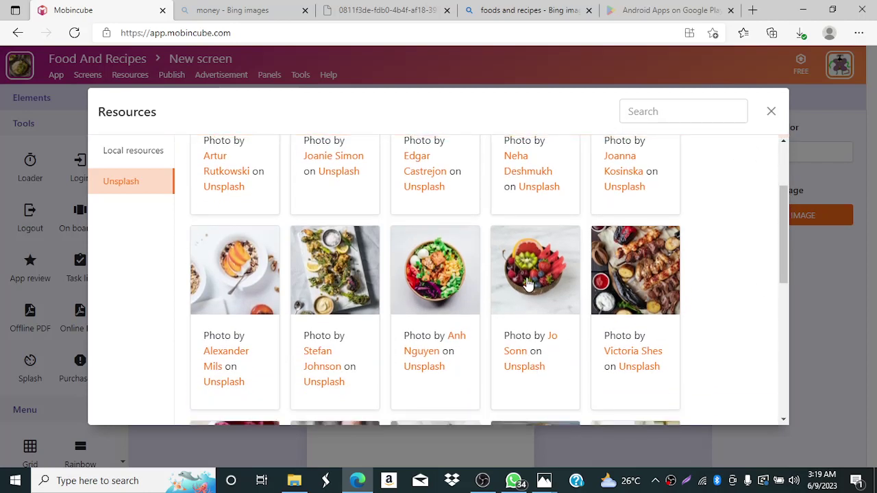
left_click(528, 284)
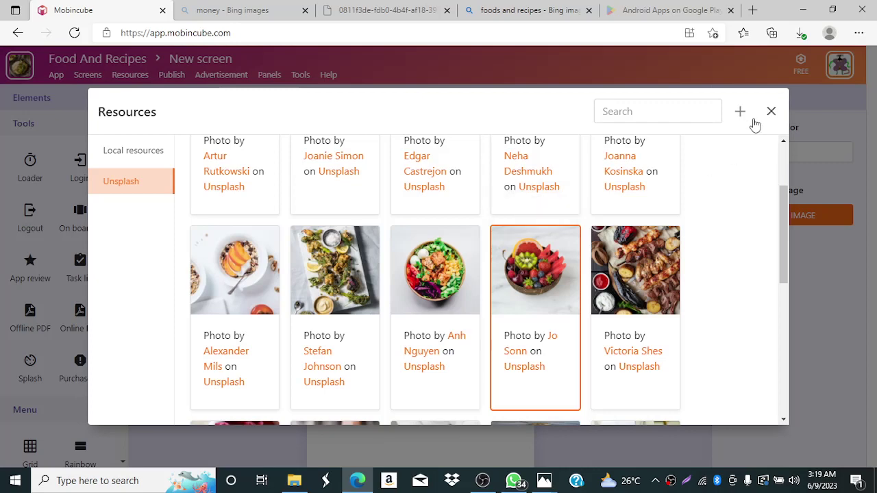
left_click(741, 113)
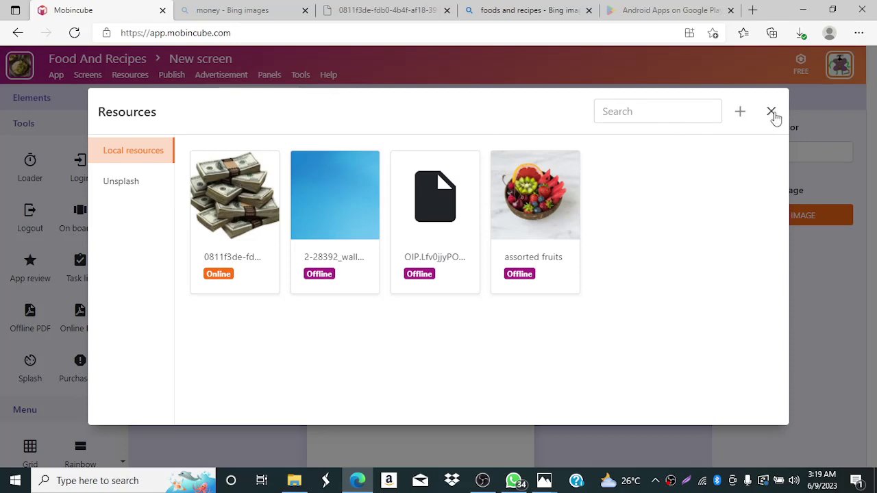
left_click(771, 112)
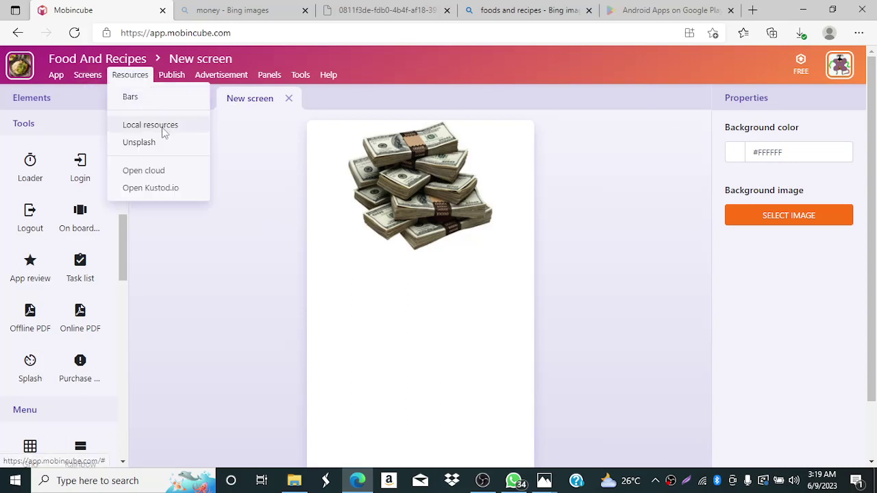
- View the Mobincube cloud login page and return to the New screen in the app editor
left_click(170, 176)
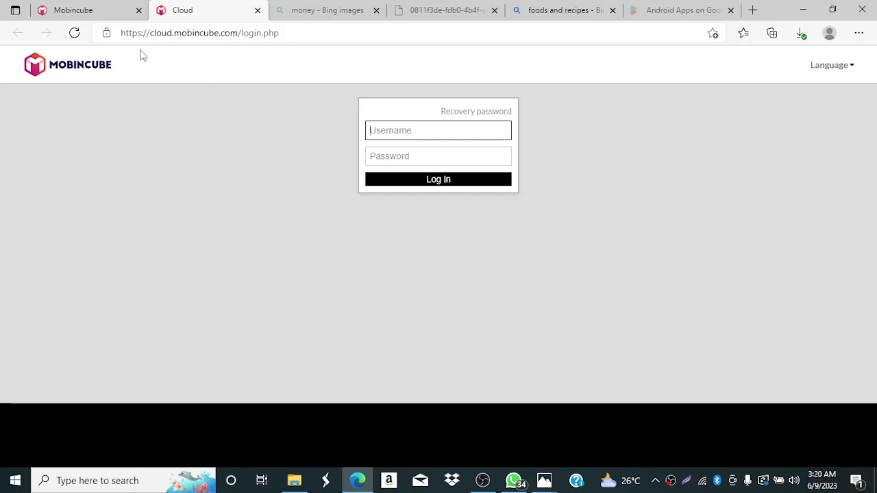
left_click(110, 15)
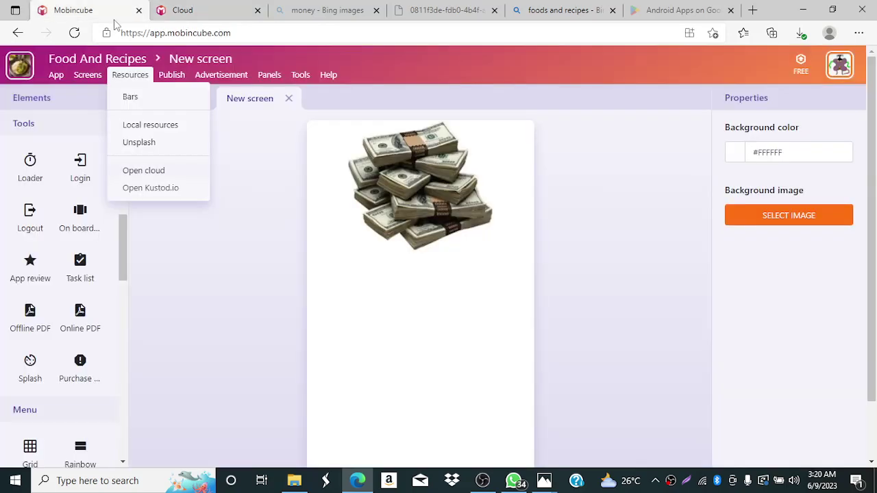
left_click(411, 180)
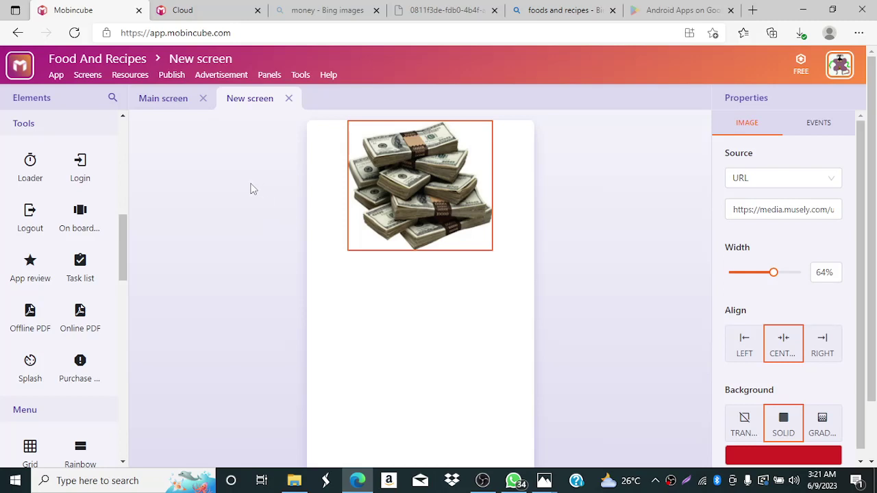
left_click(129, 79)
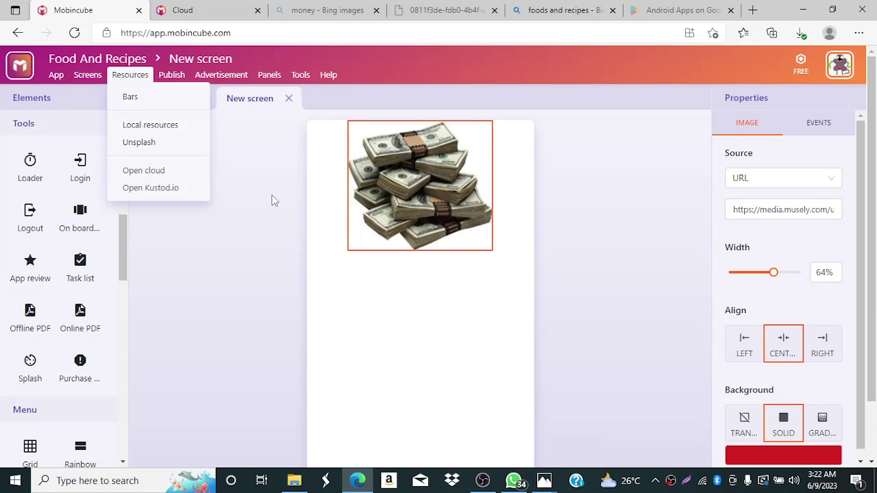
left_click(240, 242)
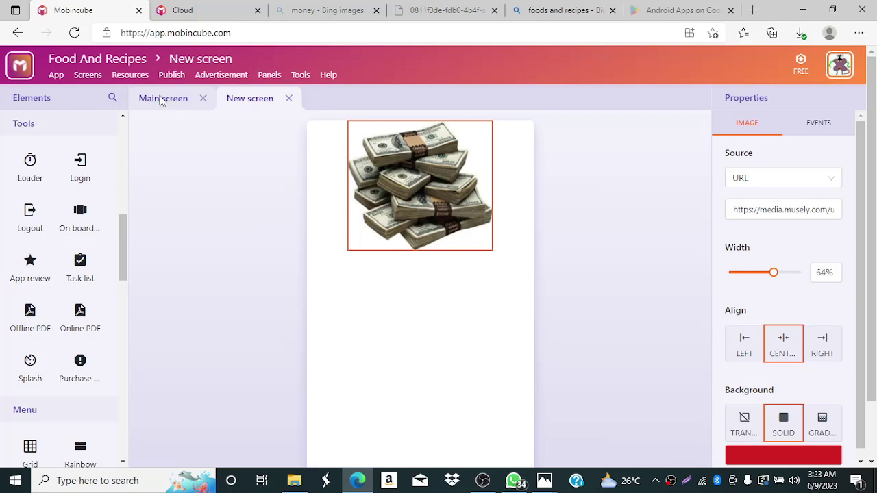
left_click(131, 79)
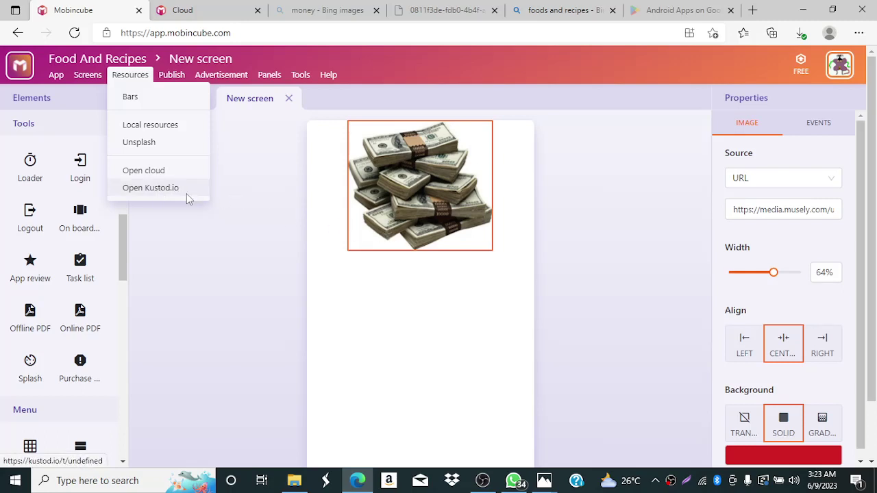
left_click(252, 156)
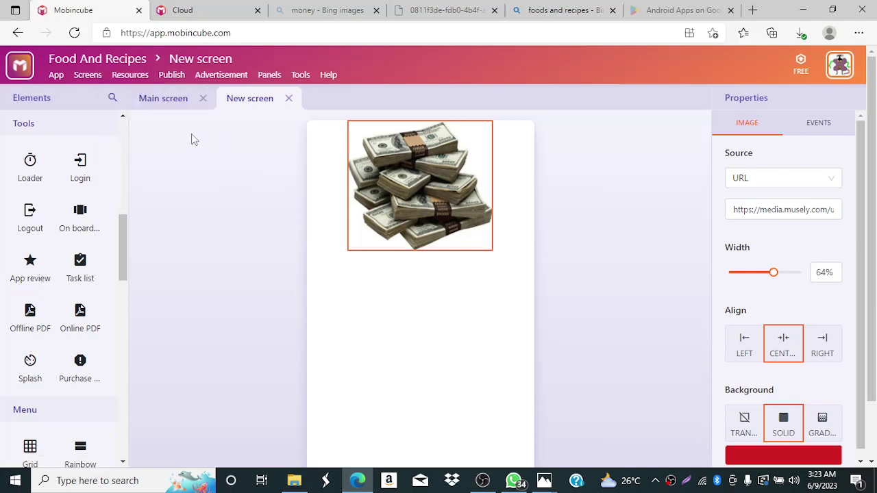
- Request an Android demo of the Food And Recipes app
left_click(175, 77)
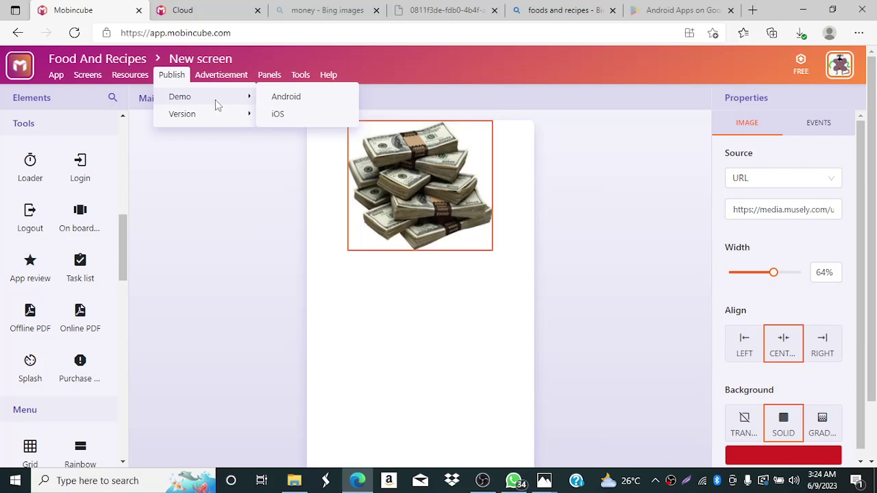
left_click(308, 99)
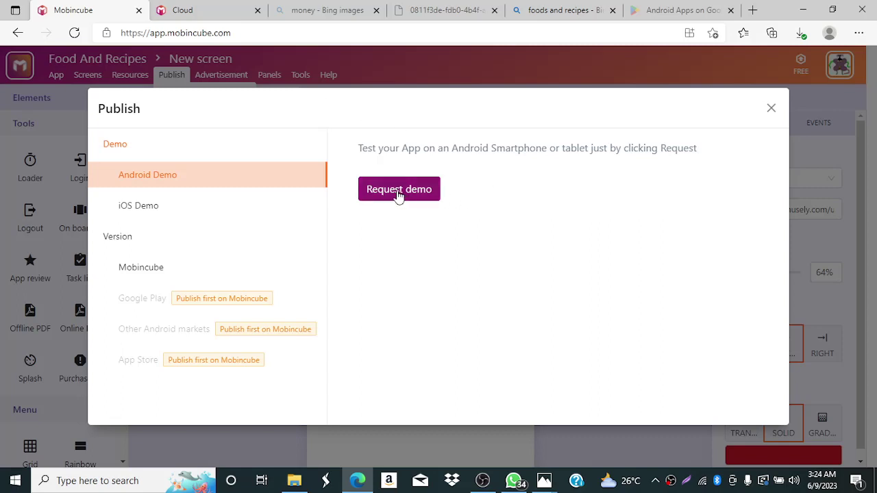
left_click(398, 195)
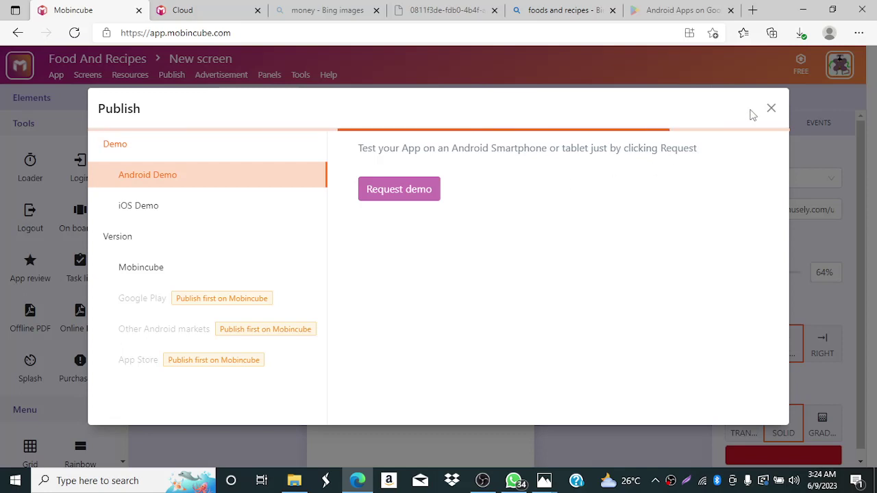
left_click(770, 110)
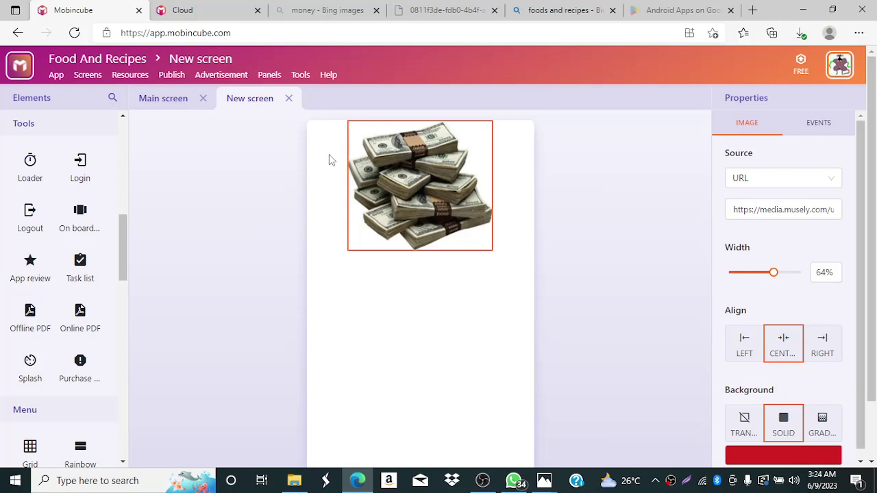
- Publish version 1 of the app on Mobincube
left_click(168, 77)
mouse_move(184, 118)
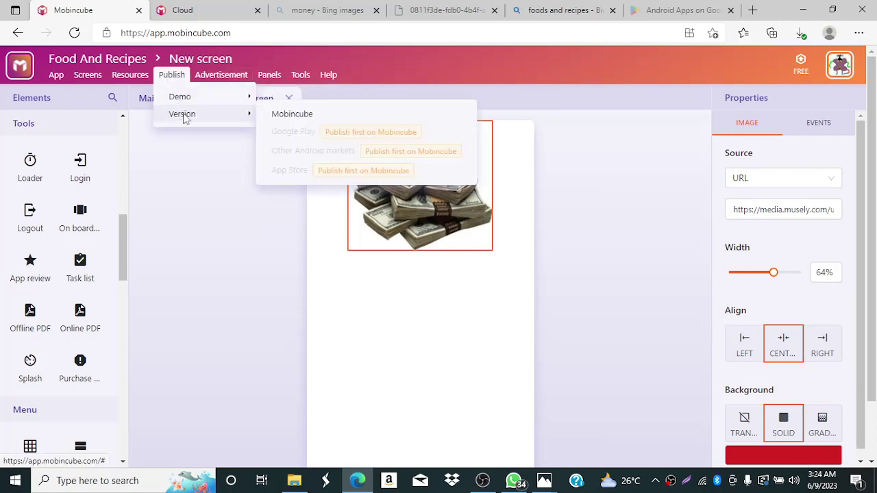
left_click(298, 118)
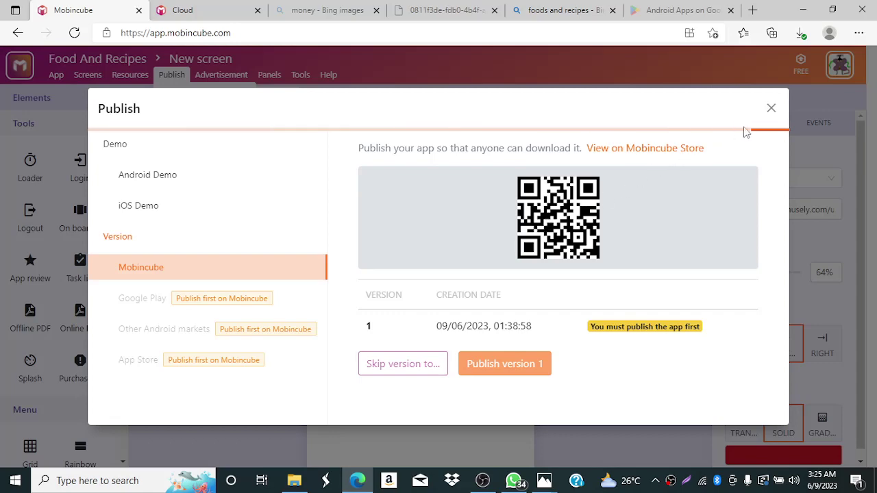
left_click(769, 108)
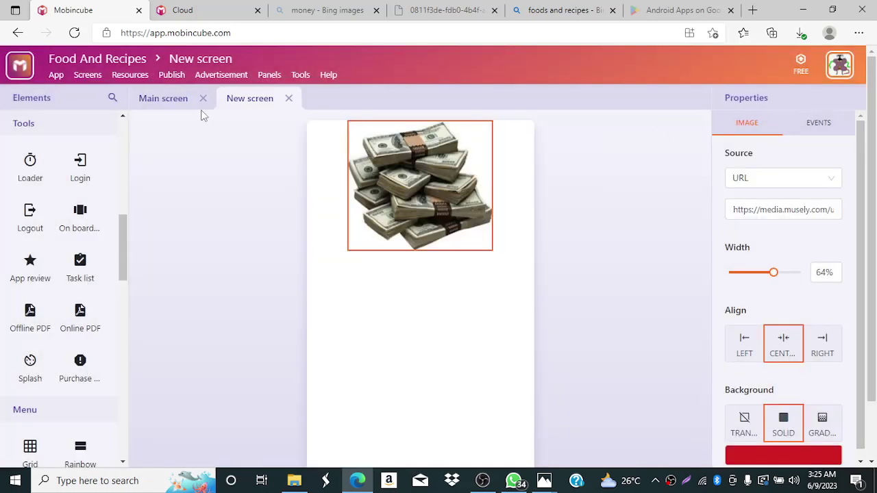
- Examine the demo platforms and the ad networks available for the app
left_click(172, 75)
mouse_move(243, 96)
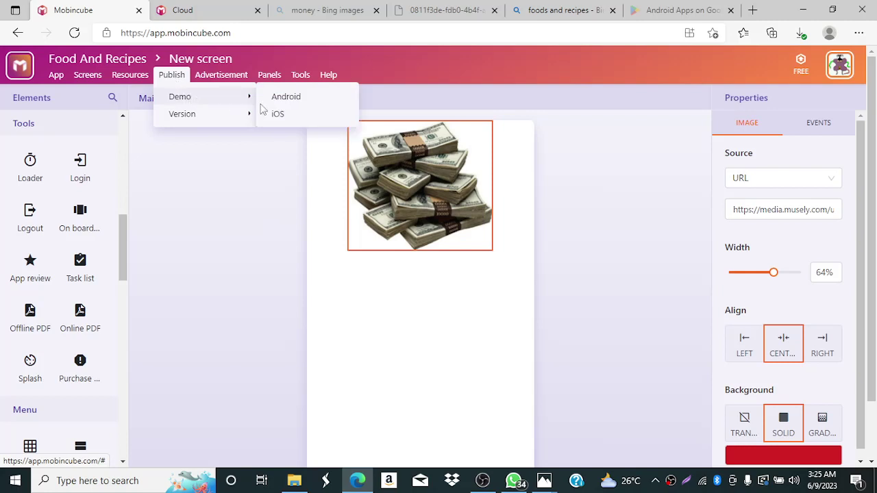
mouse_move(219, 76)
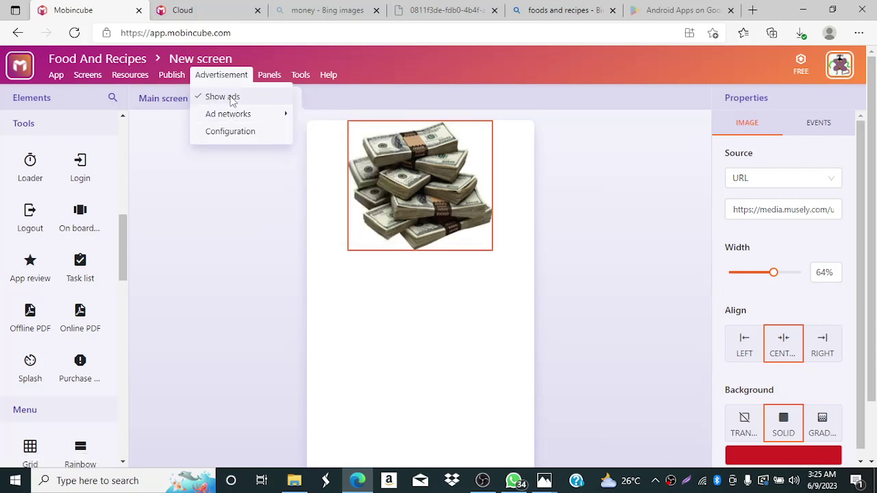
mouse_move(235, 114)
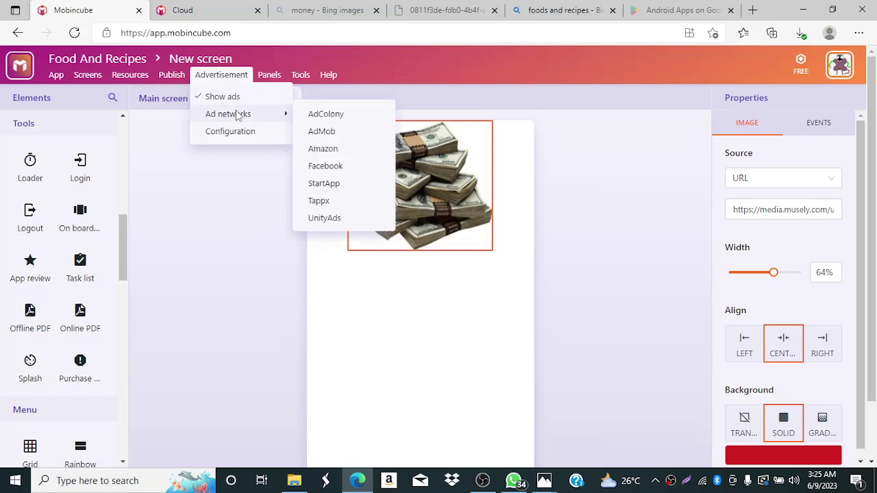
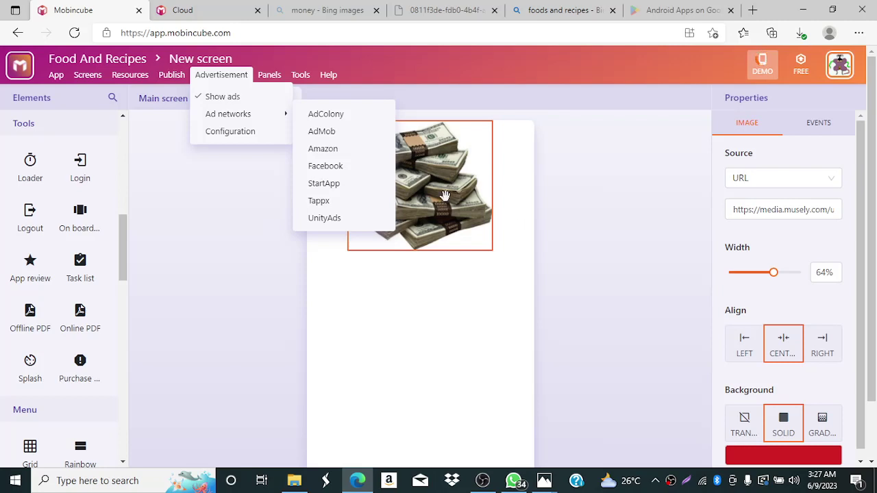
- Examine the advertising configuration, including the frequency settings for interstitials and native ads
left_click(233, 140)
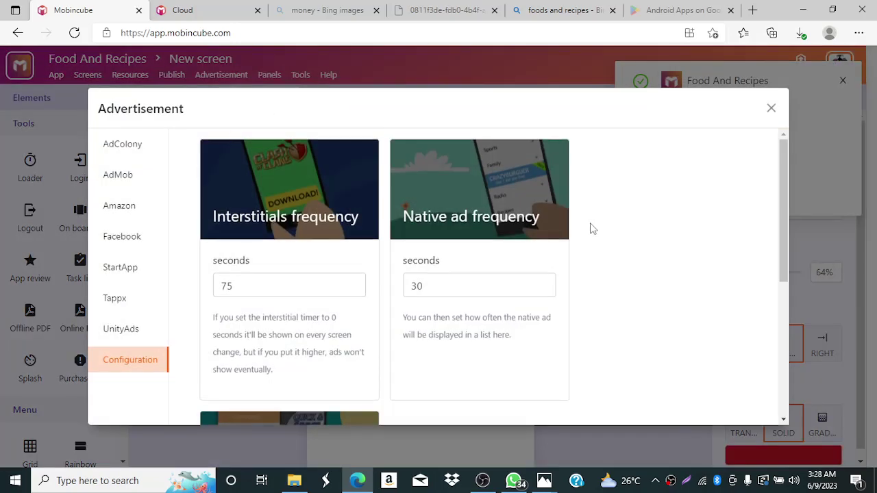
left_click(463, 288)
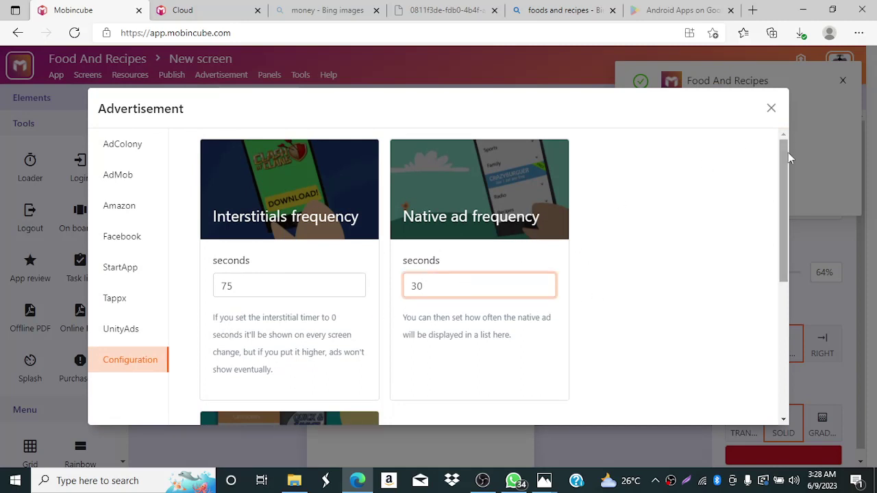
left_click_drag(788, 157, 760, 127)
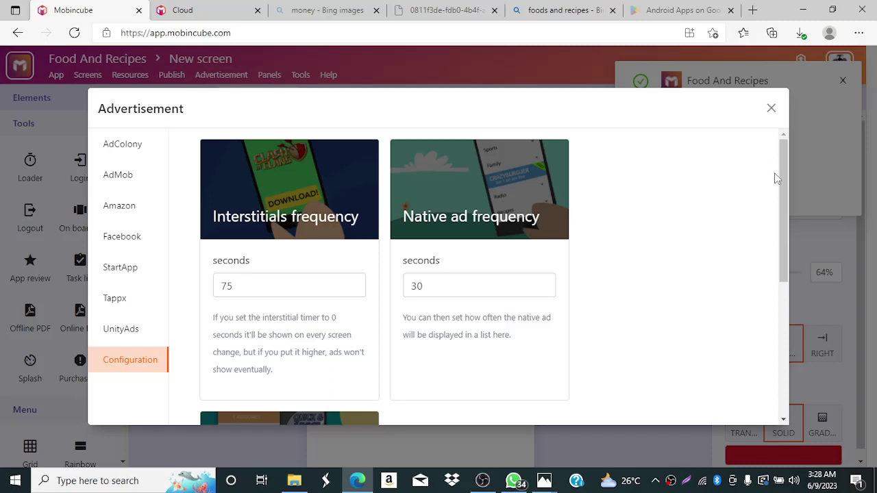
left_click_drag(783, 191, 744, 210)
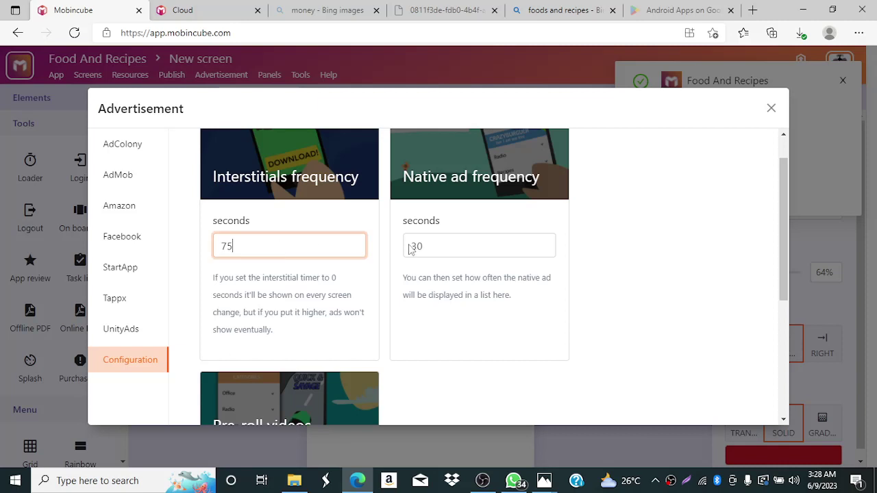
left_click(432, 246)
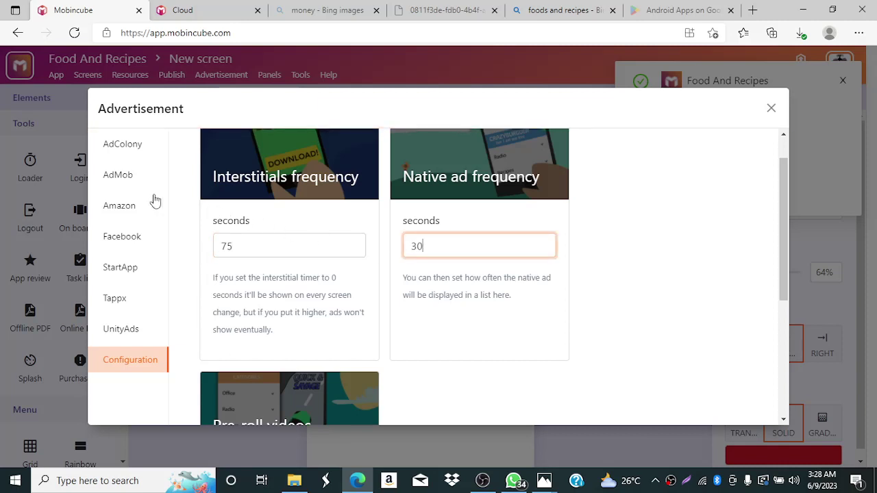
- Review the AdMob app ID and ad unit ID settings for banner and interstitial formats, and close the advertisement settings
left_click(132, 184)
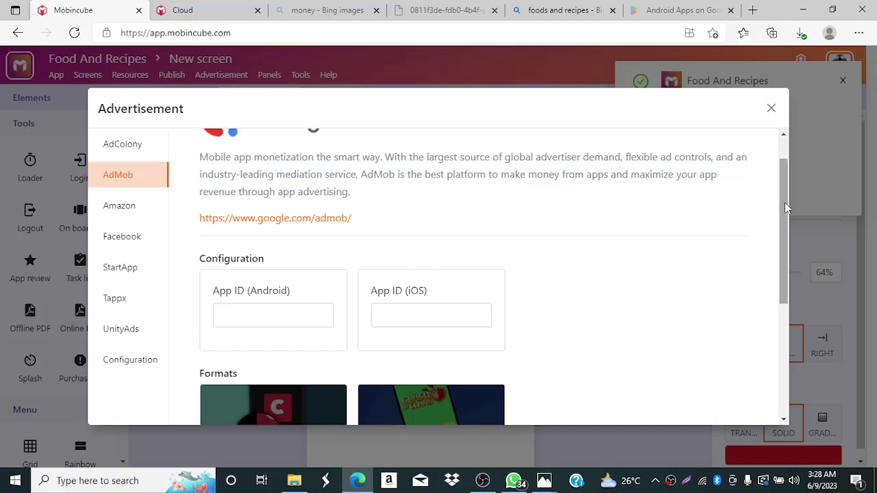
mouse_move(784, 202)
left_mouse_down()
mouse_move(796, 264)
mouse_move(770, 199)
left_mouse_up()
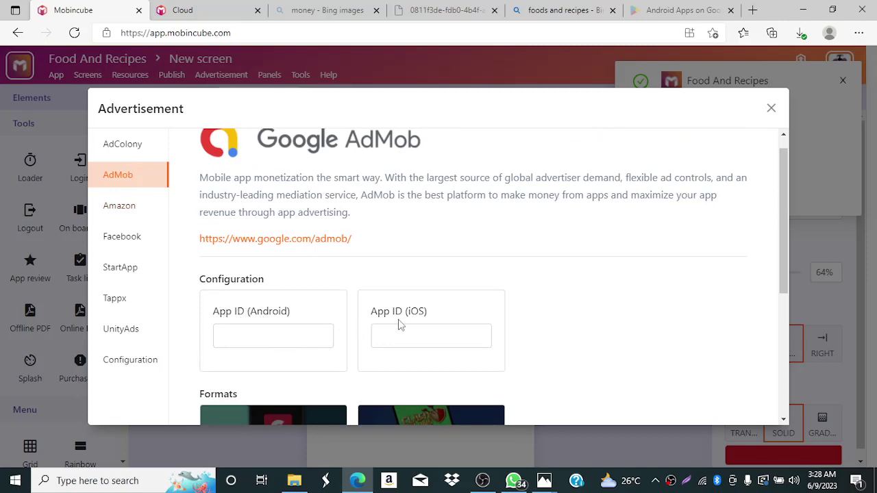
left_click(417, 336)
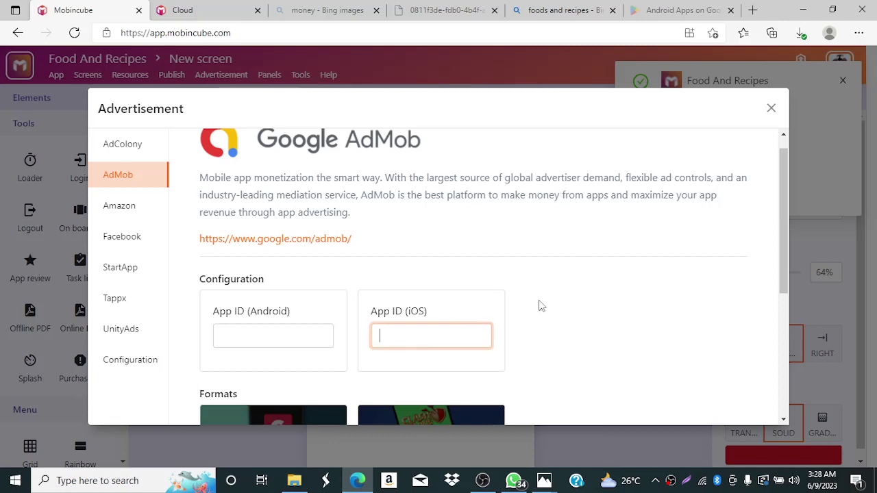
left_click_drag(786, 251, 789, 379)
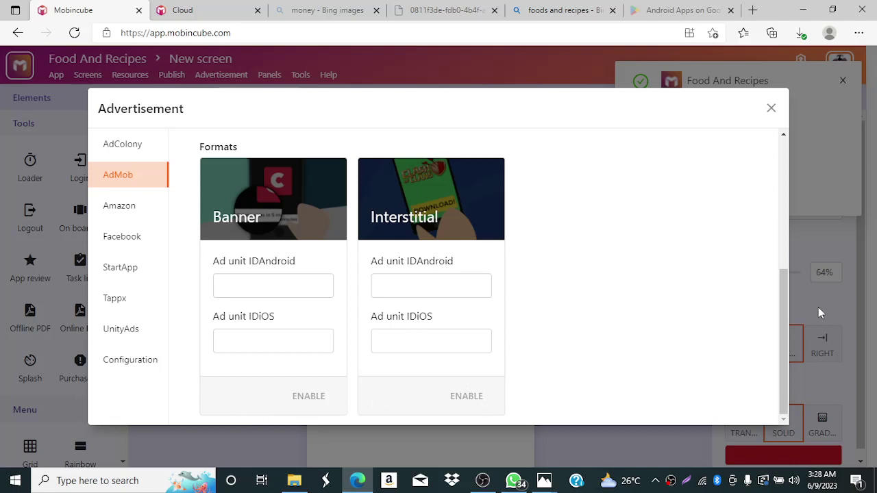
left_click_drag(785, 326, 740, 196)
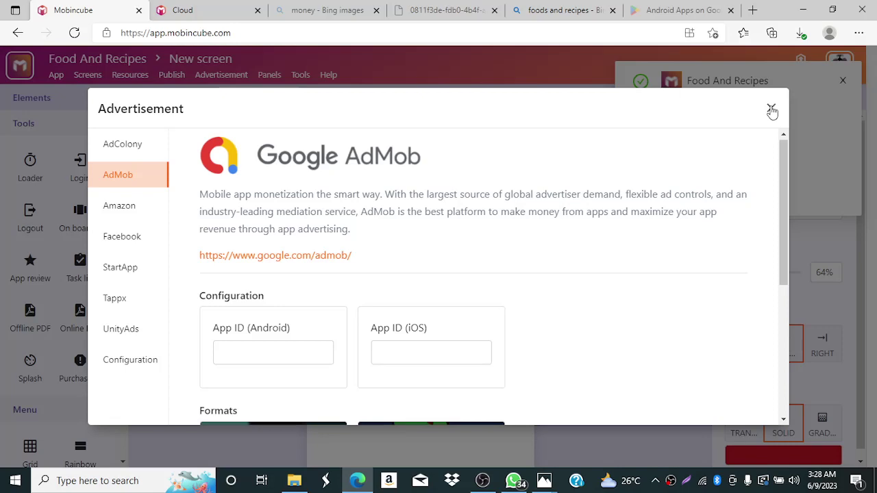
left_click(771, 111)
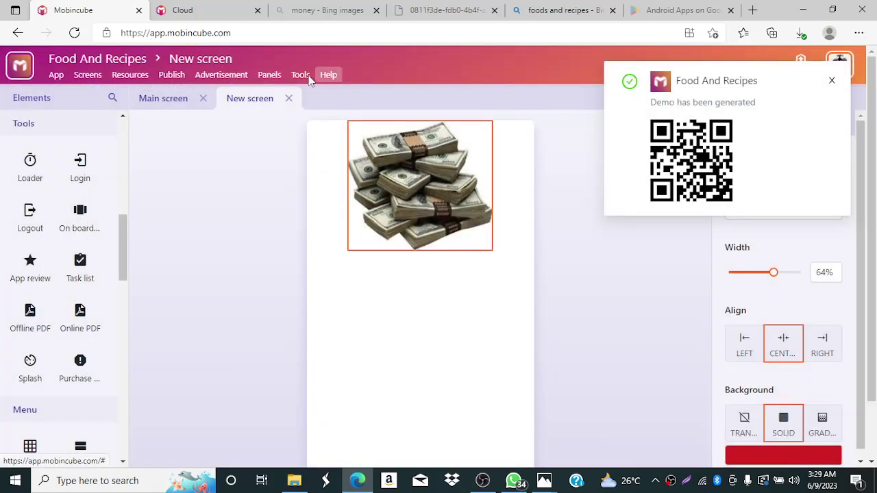
- Look through the panel, help and account options, and dismiss the generated demo's notification
left_click(268, 77)
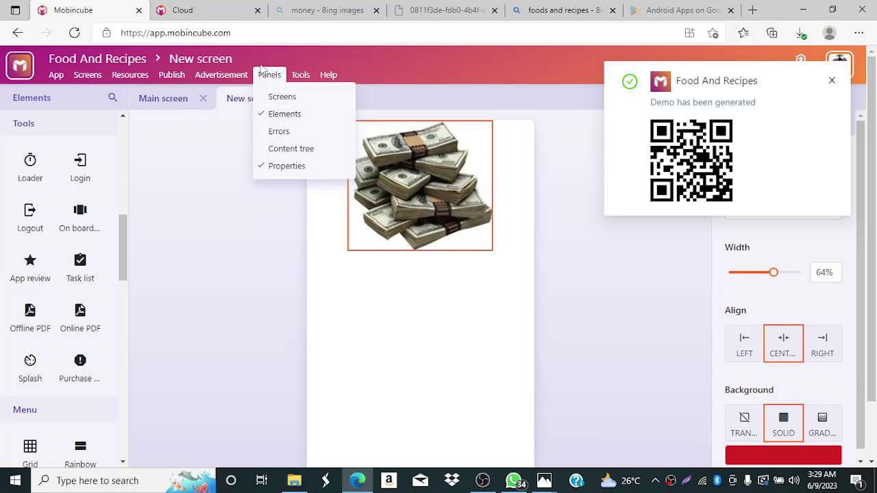
left_click(328, 75)
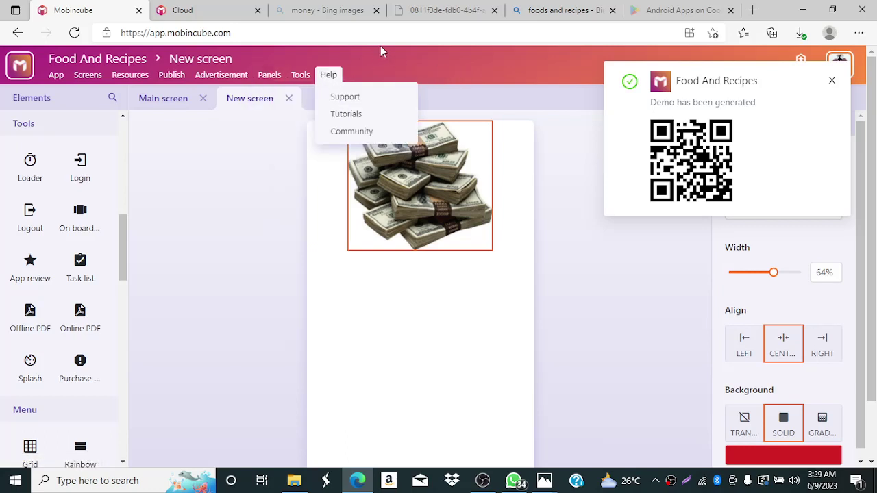
left_click(835, 66)
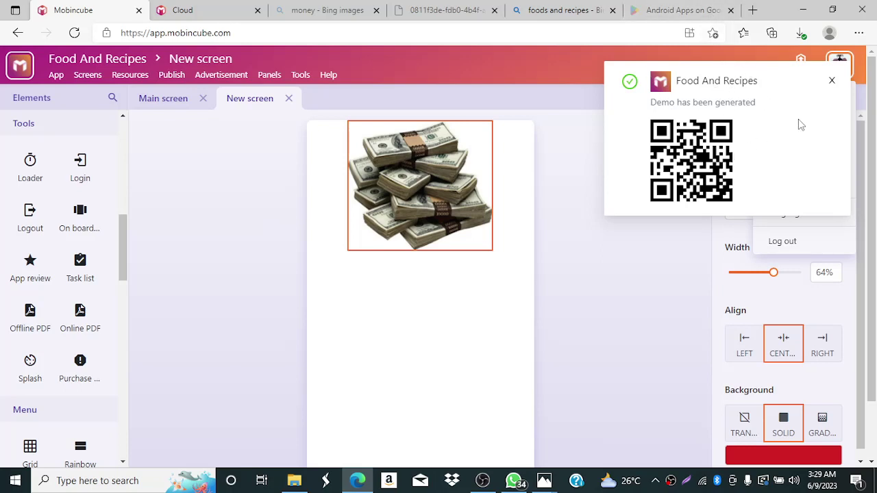
left_click(833, 82)
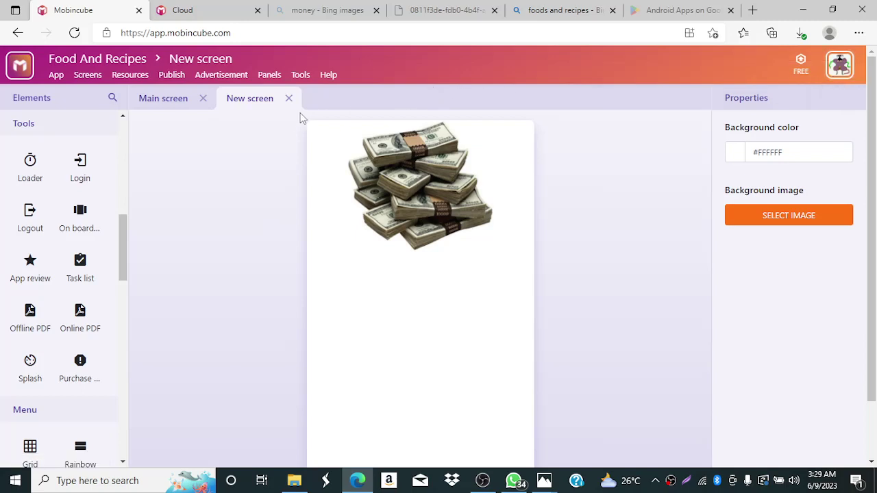
- Show the Screens panel and widen it until its screen management controls are all available
left_click(266, 81)
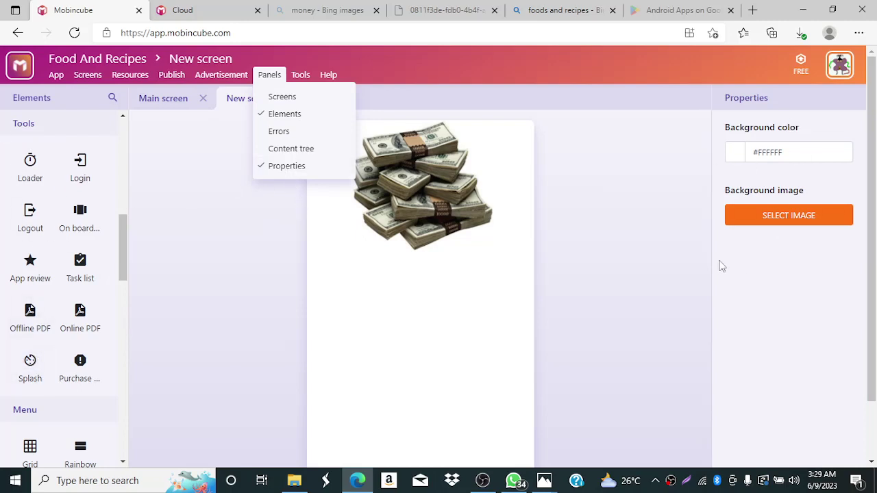
left_click(304, 99)
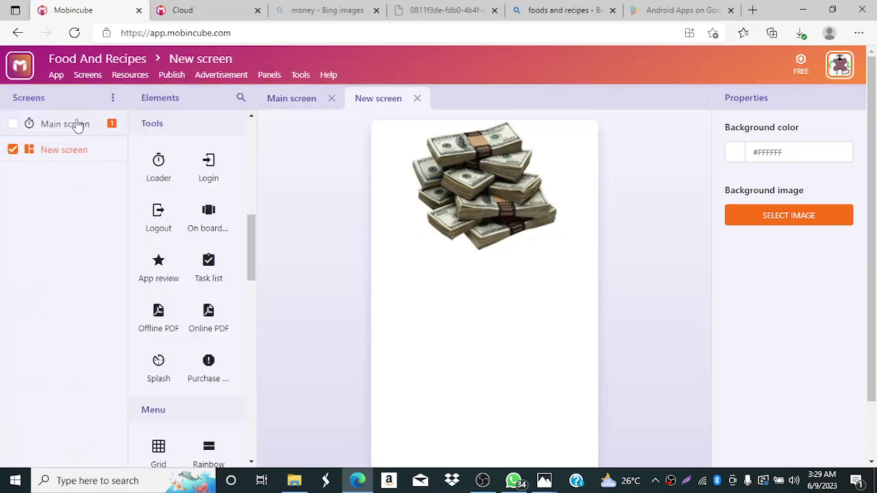
left_click_drag(128, 116, 206, 114)
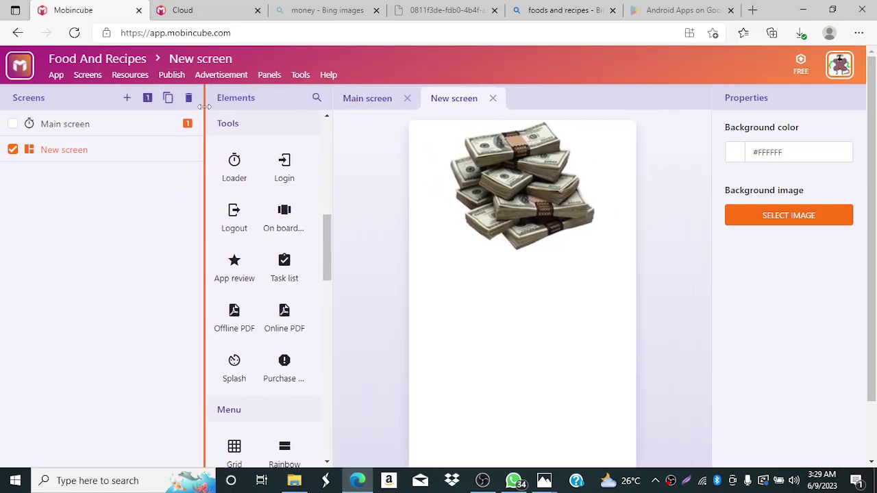
- Add two blank screens to the app and make the second one, New screen (2), the starting screen
left_click(128, 100)
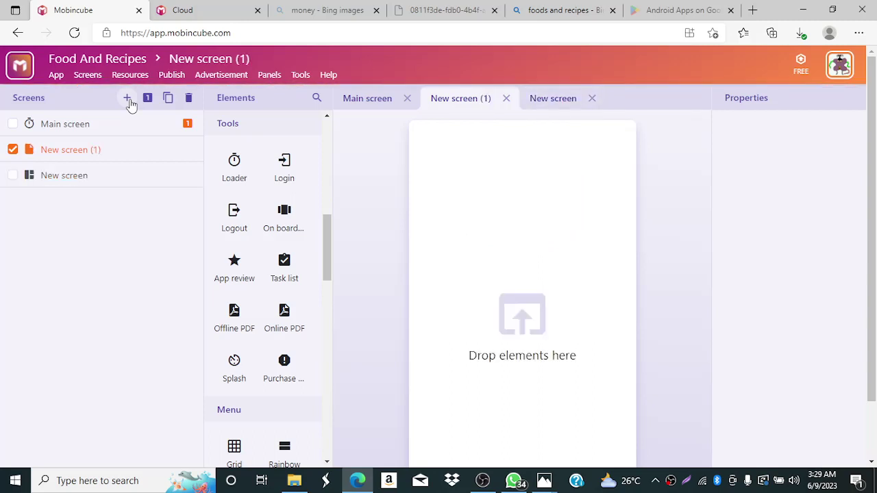
left_click(128, 100)
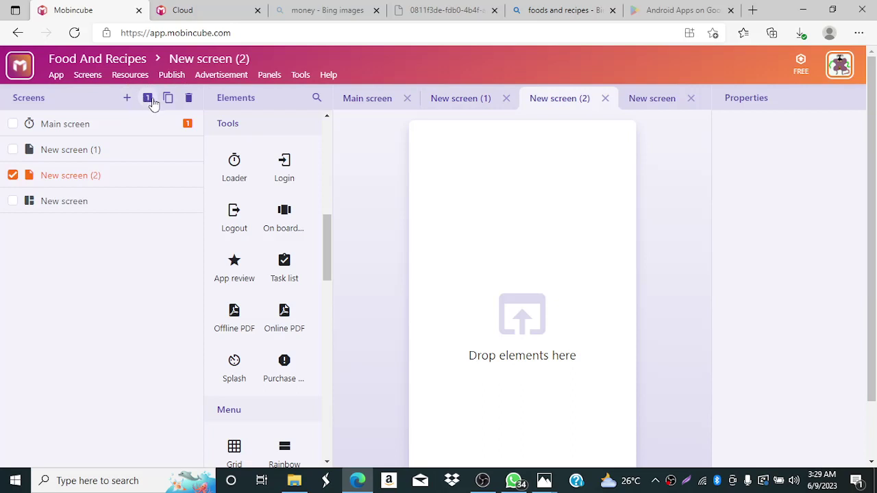
left_click(154, 103)
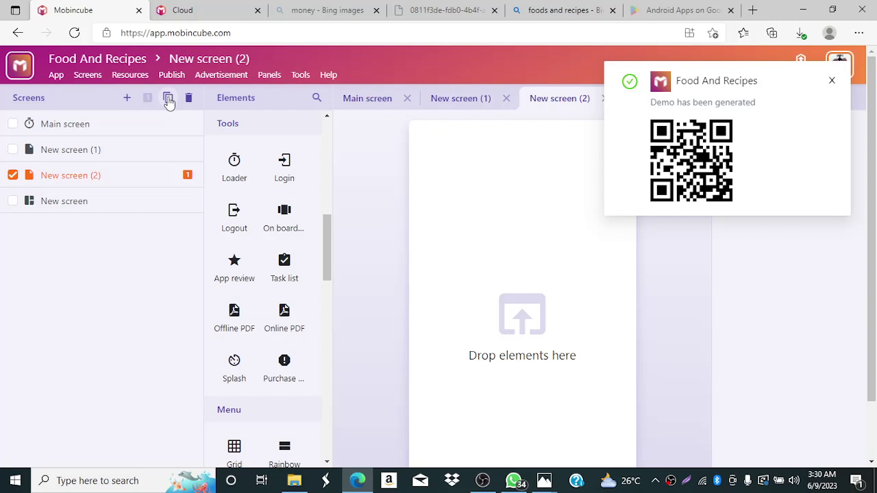
- Add Main screen and New screen (1) to the screen selection and dismiss the demo notification
left_click(12, 124)
left_click(13, 149)
left_click(831, 82)
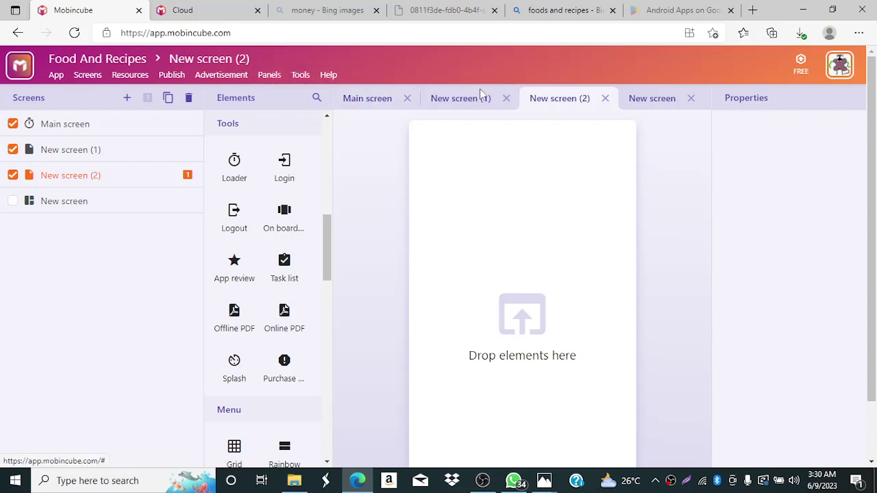
- Display the Errors and Content tree panels to inspect the empty screens
left_click(271, 78)
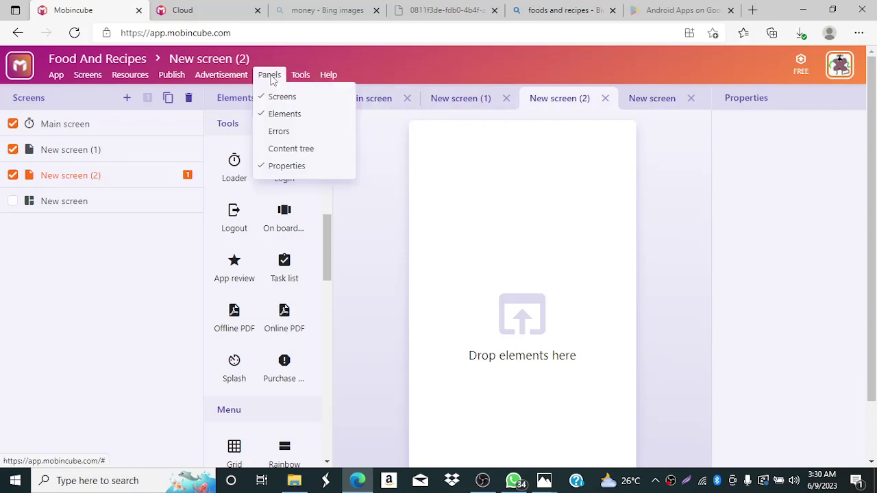
left_click(285, 133)
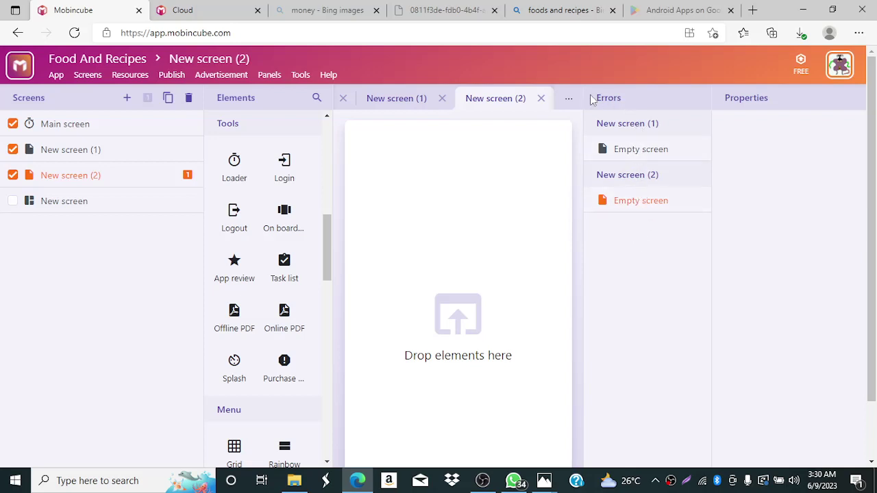
left_click(568, 98)
left_click(270, 75)
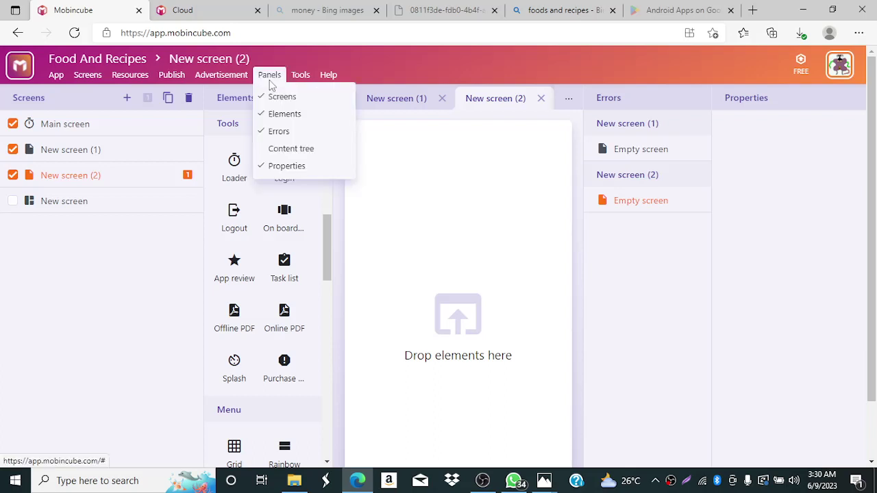
left_click(276, 149)
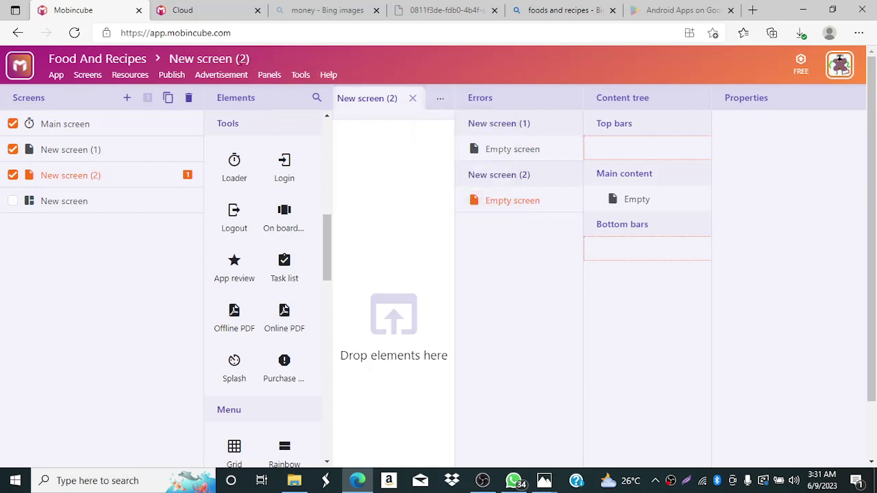
- Hide the Screens, Errors and Content tree panels, keeping Elements and Properties displayed
left_click(269, 74)
left_click(300, 75)
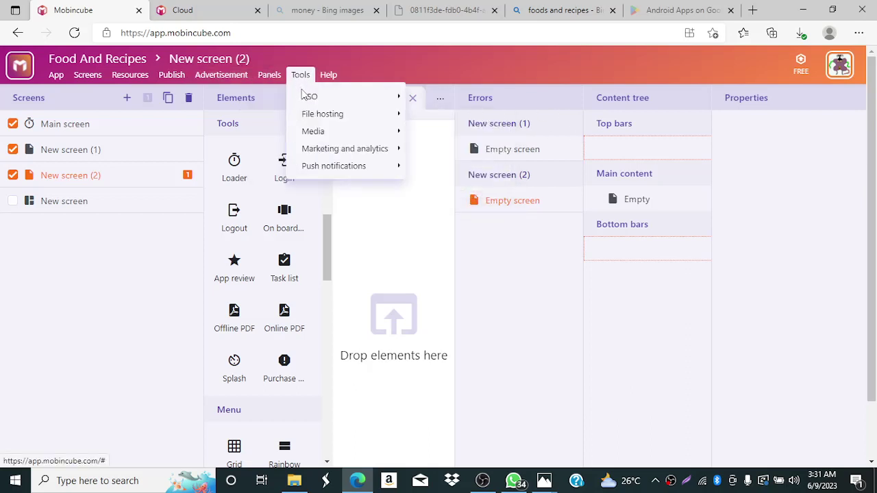
mouse_move(269, 75)
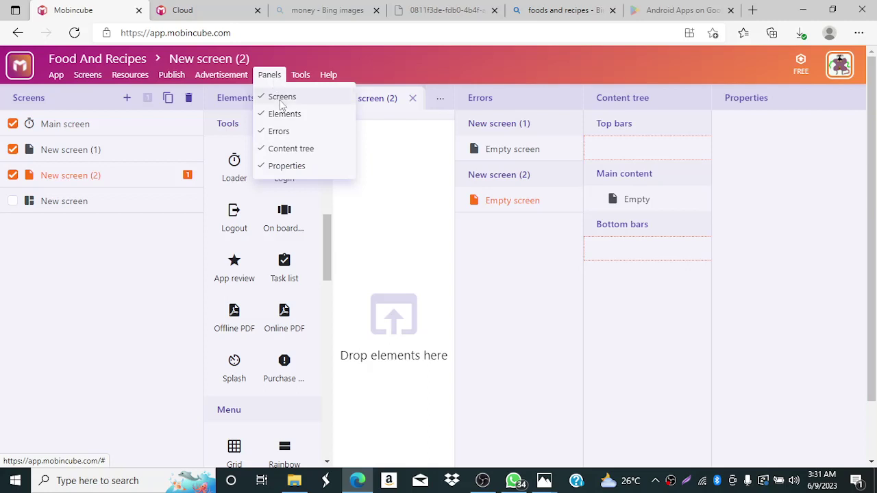
left_click(281, 101)
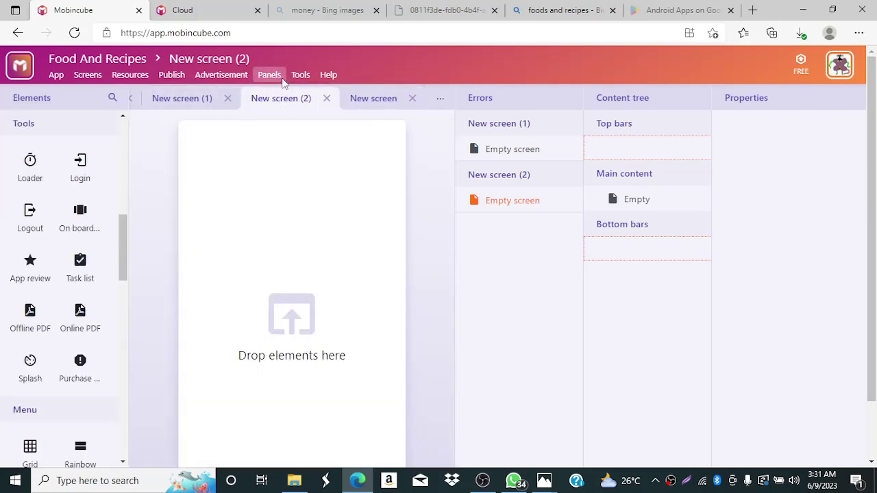
left_click(278, 77)
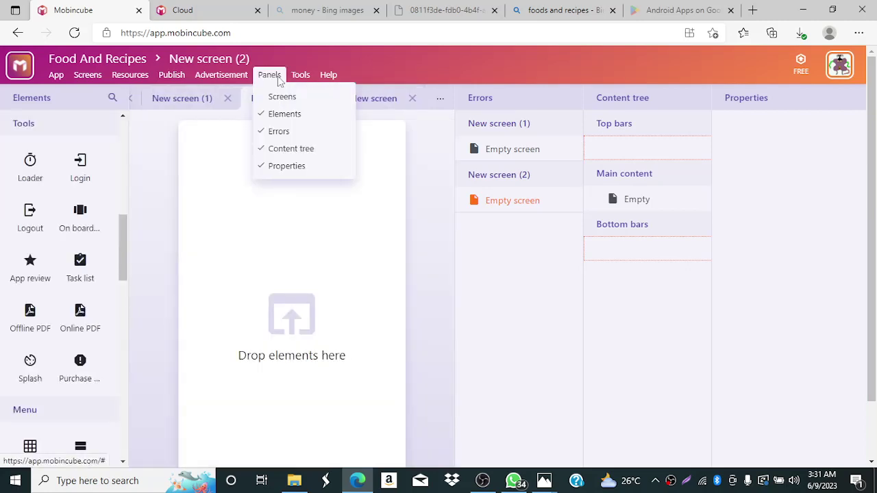
left_click(298, 134)
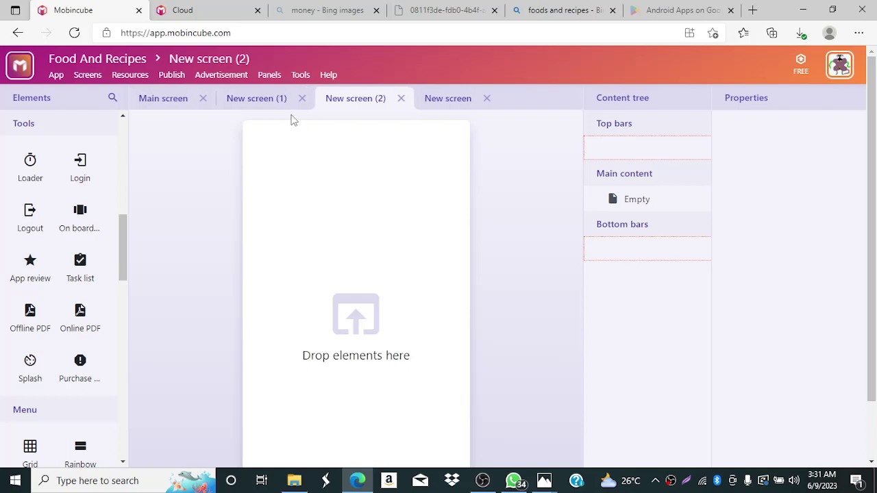
left_click(270, 74)
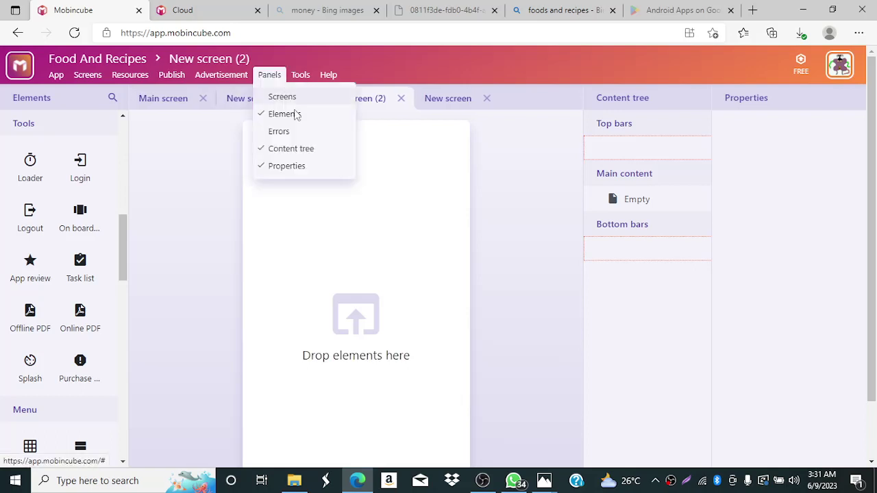
left_click(291, 149)
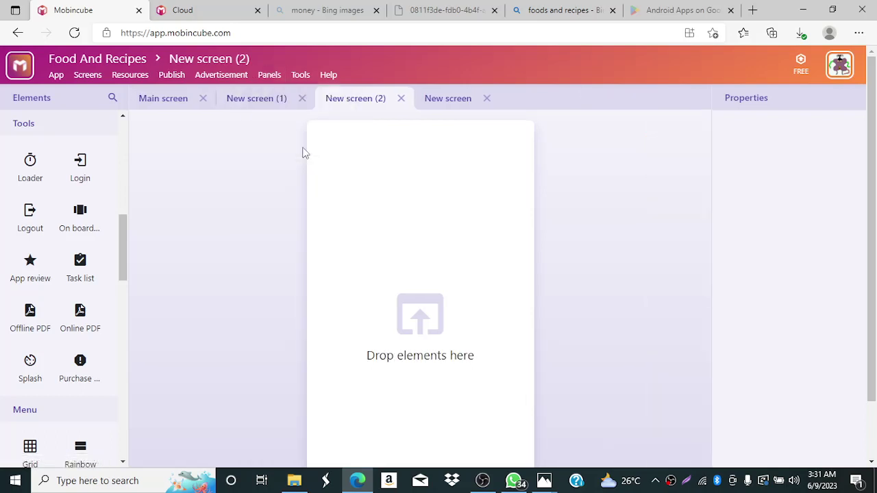
- Review the available ASO, file hosting, media, marketing and analytics, and push notification tools, plus the Help options
left_click(302, 78)
mouse_move(325, 101)
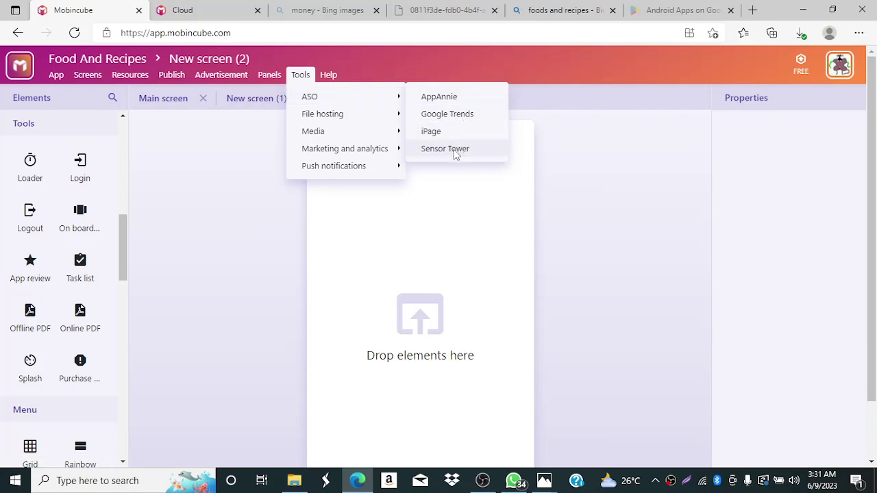
mouse_move(348, 115)
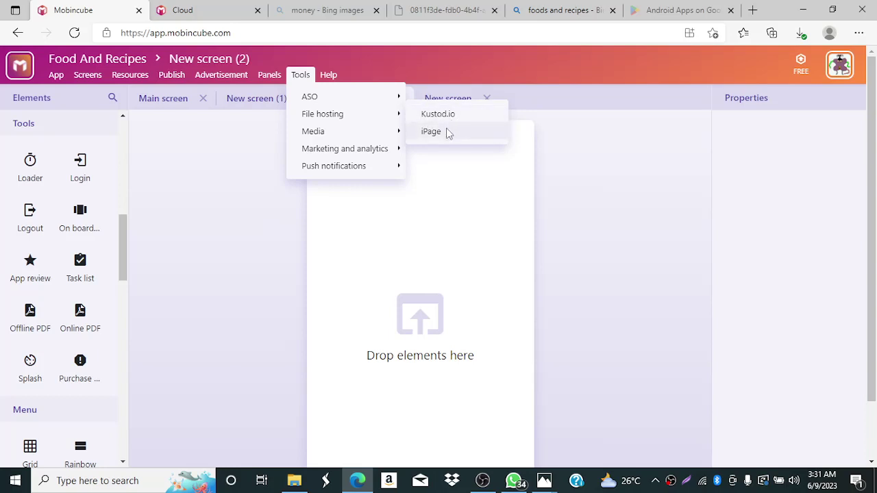
mouse_move(354, 135)
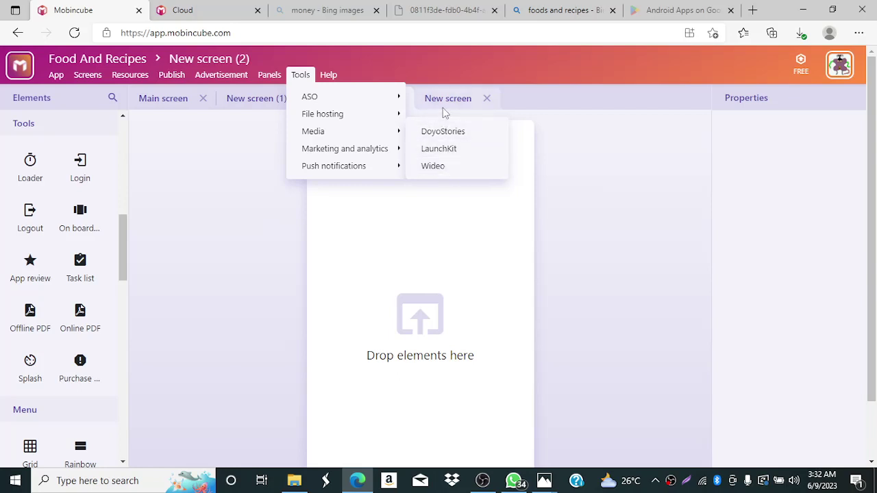
mouse_move(306, 162)
mouse_move(337, 149)
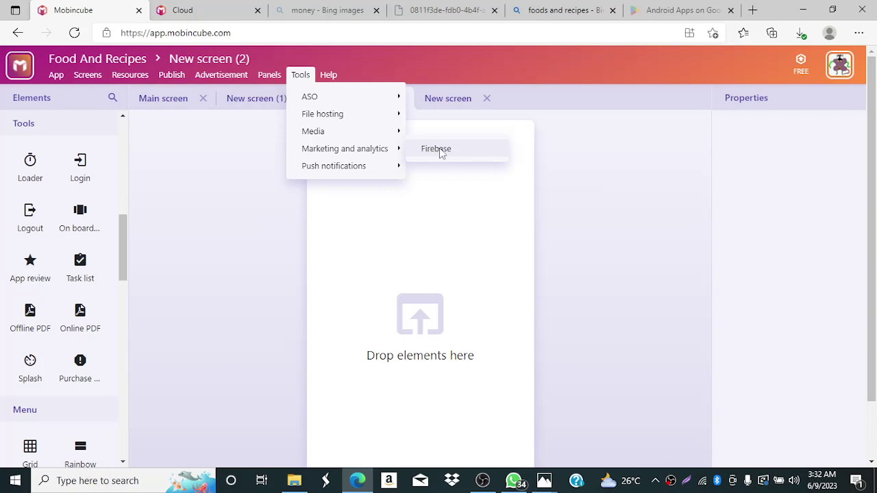
mouse_move(336, 166)
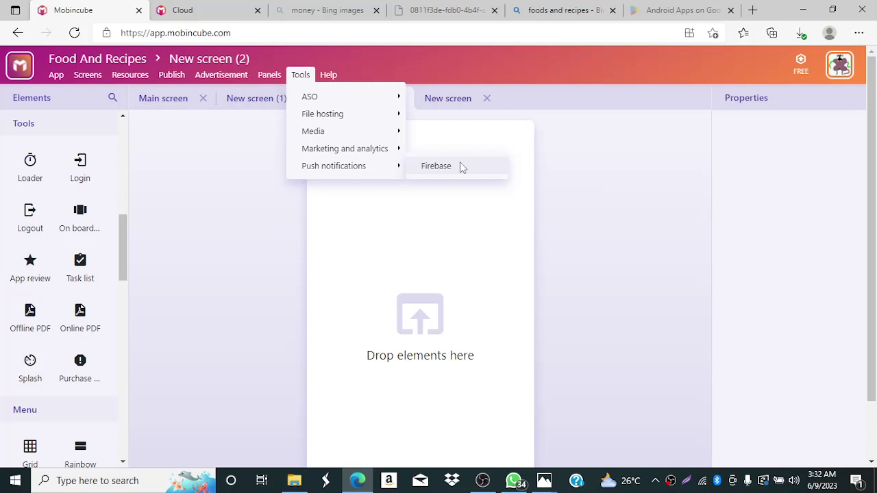
left_click(329, 78)
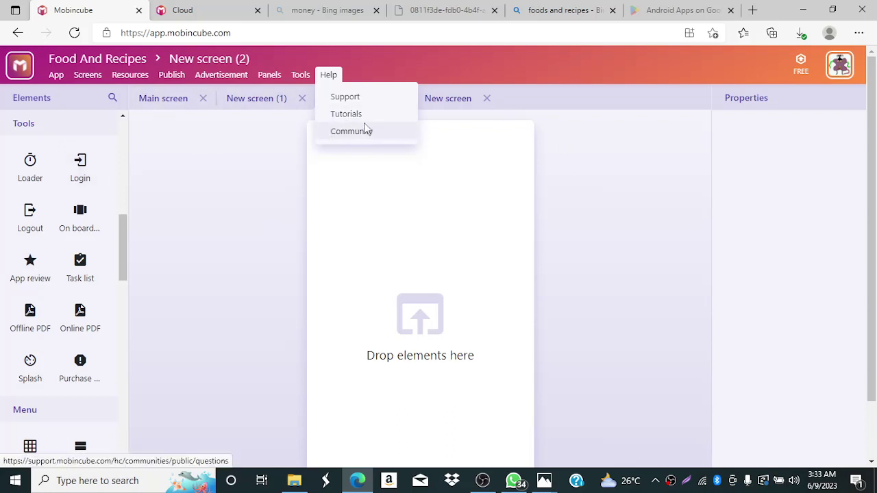
left_click(248, 190)
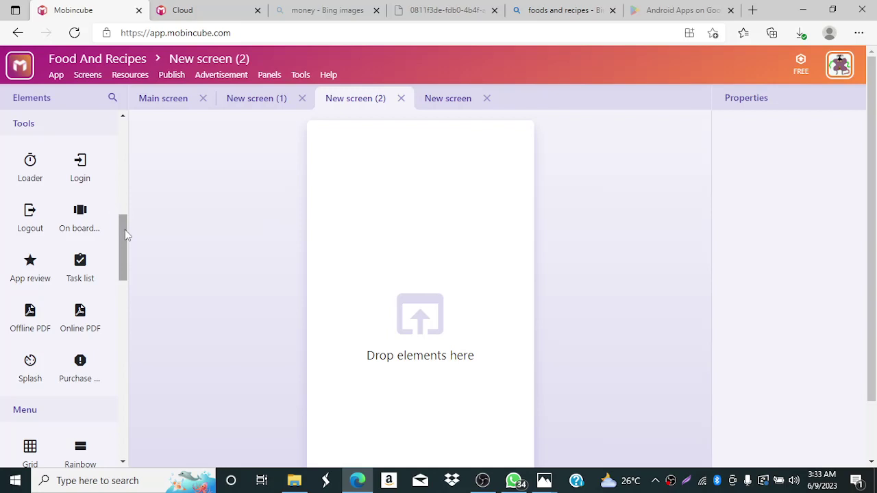
- View the app's Bars resource list and close it
left_click_drag(125, 230, 129, 152)
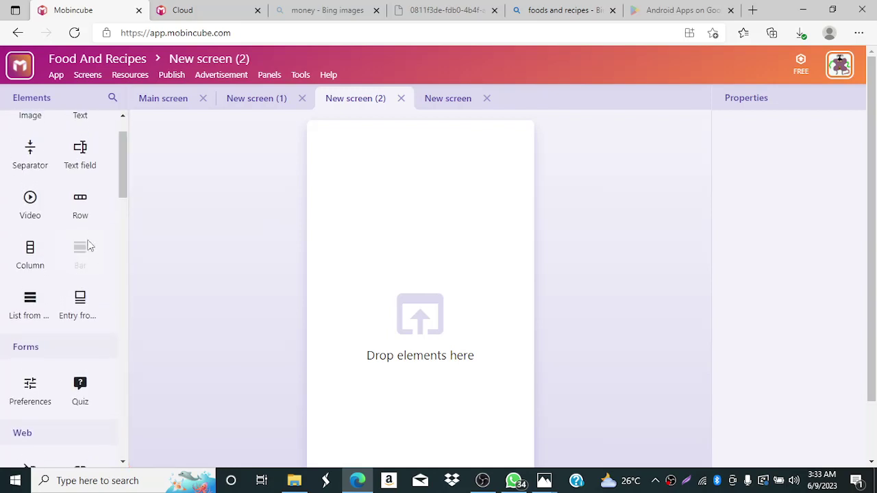
left_click_drag(120, 183, 120, 158)
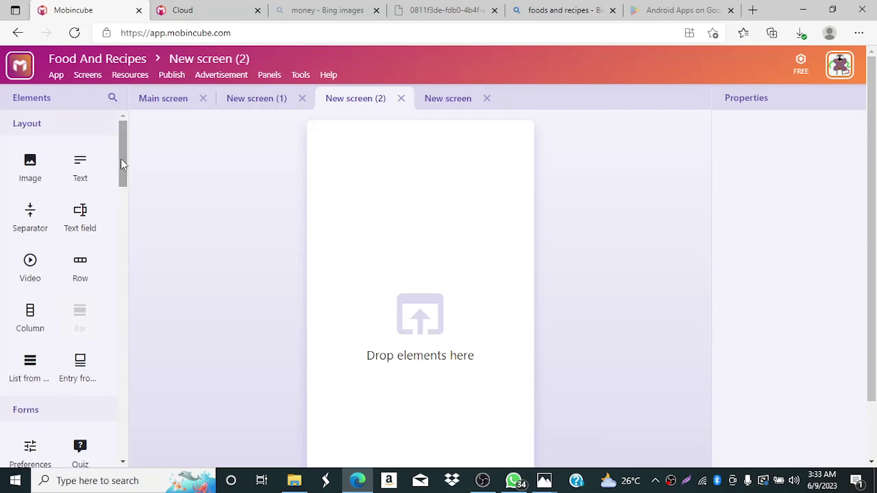
left_click(99, 80)
mouse_move(127, 80)
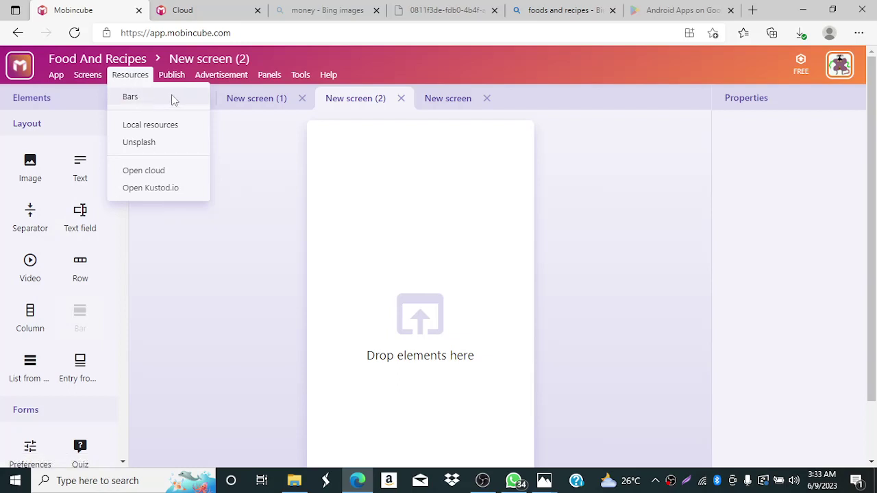
left_click(130, 98)
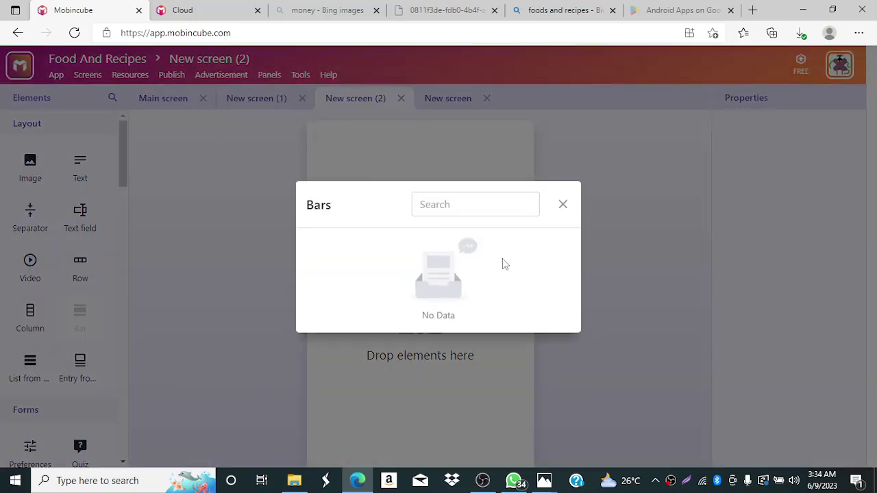
left_click(562, 205)
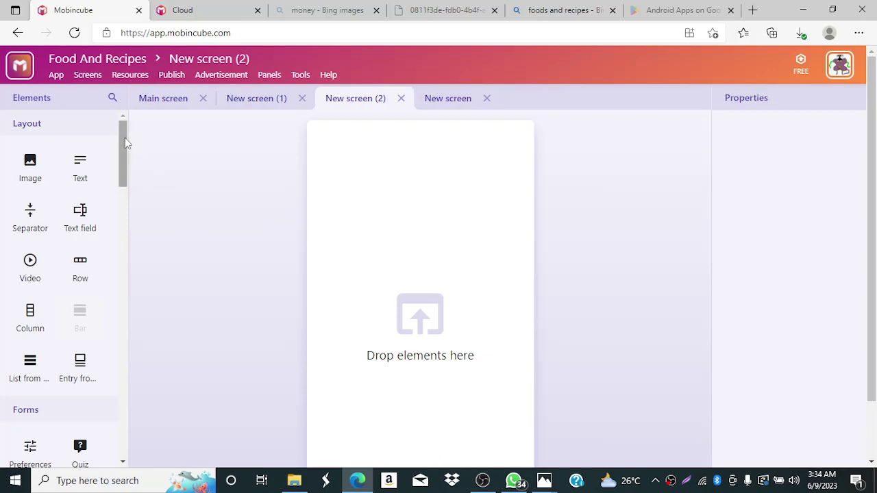
- Place Row elements at the upper and lower edges of New screen (2) and dismiss the demo notification
left_click_drag(123, 138, 118, 160)
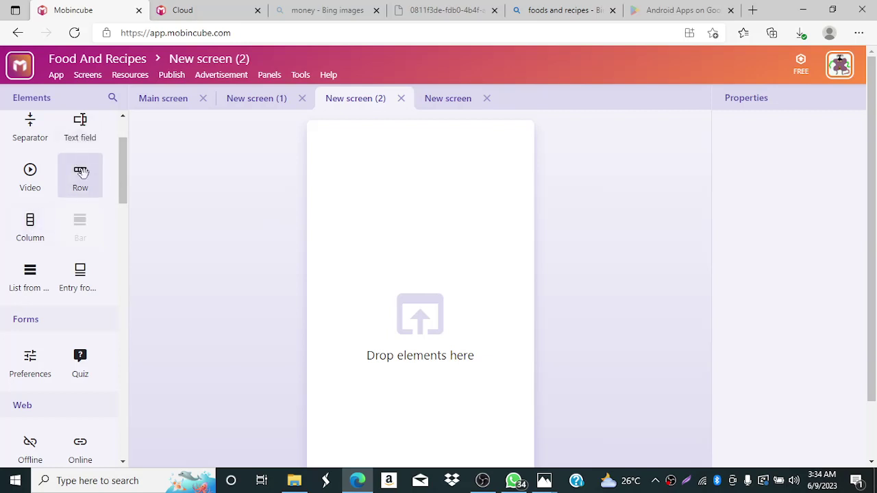
left_click_drag(86, 180, 345, 143)
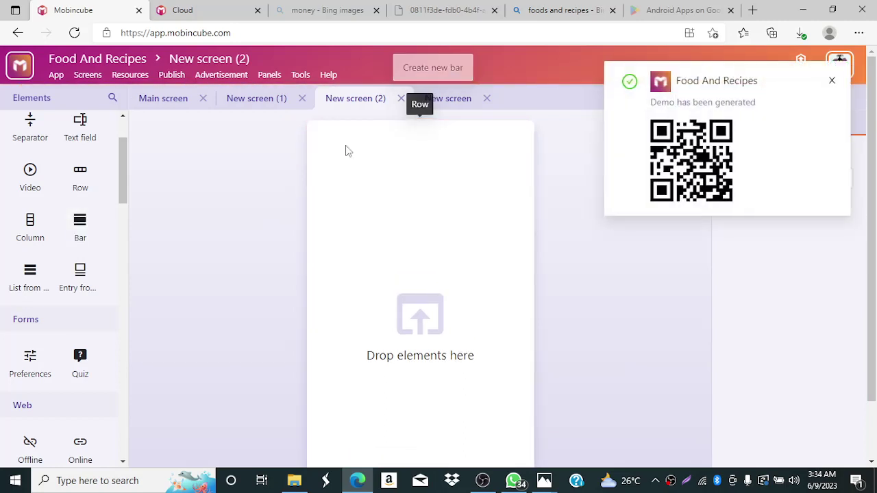
left_click_drag(80, 184, 344, 448)
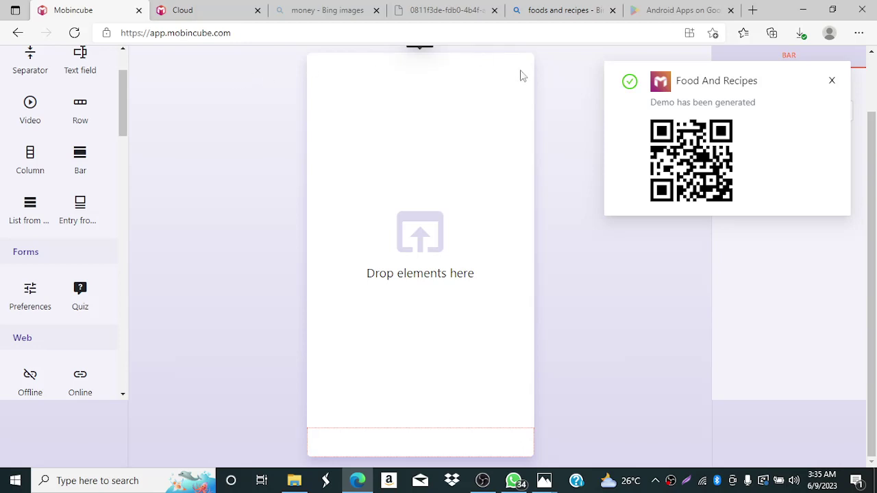
left_click(831, 83)
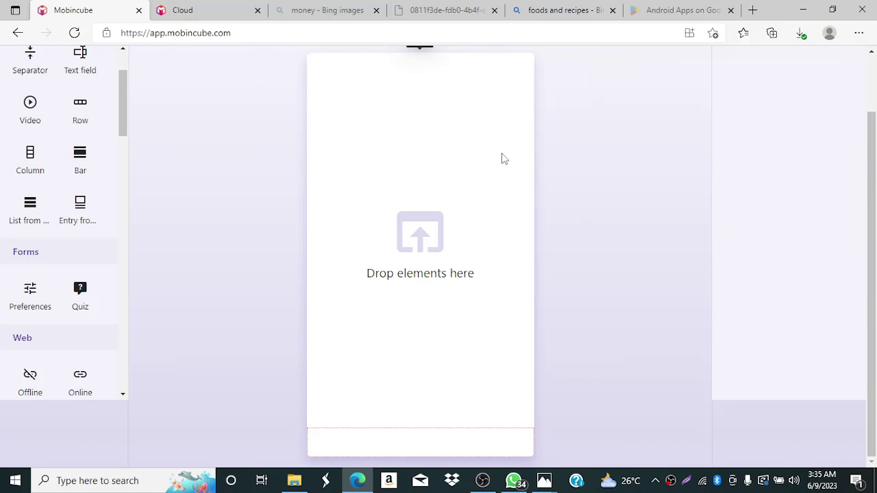
left_click(485, 482)
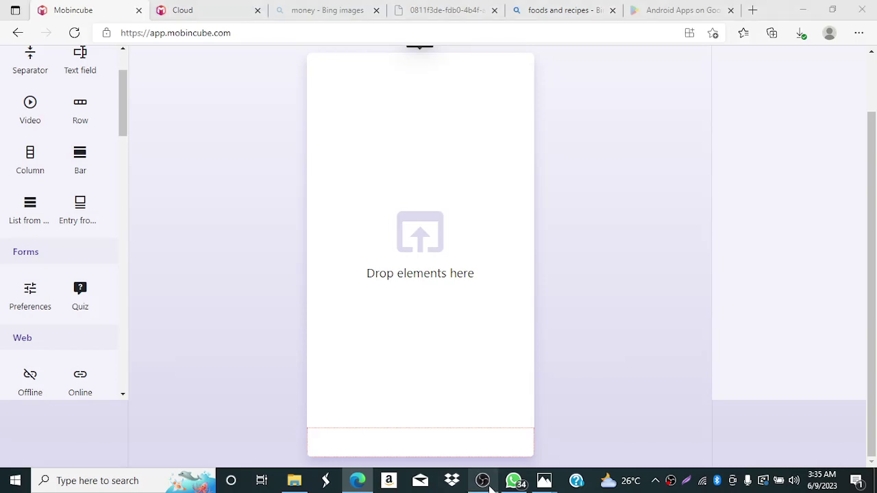